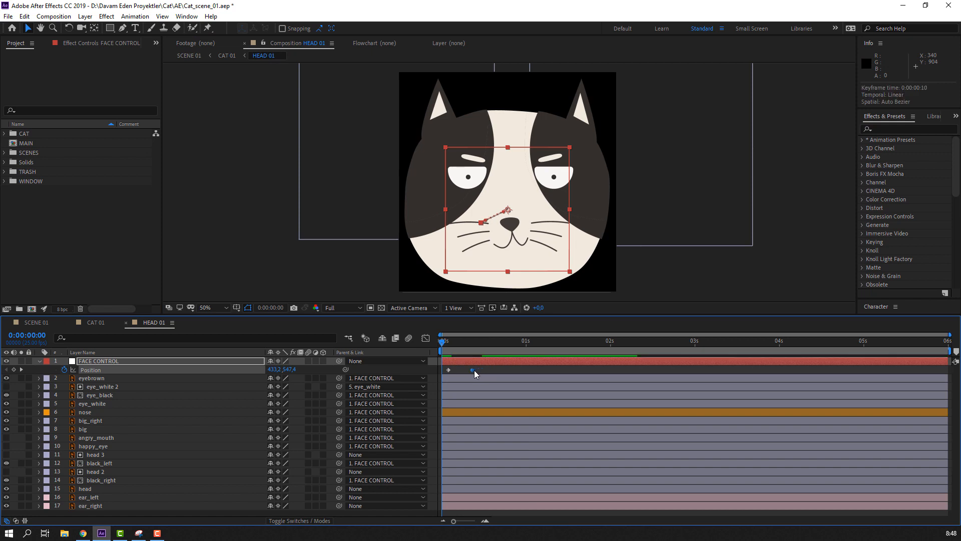
Step: Apply Easy Ease to both Position keyframes of the FACE CONTROL layer and preview the face movement
right_click(449, 370)
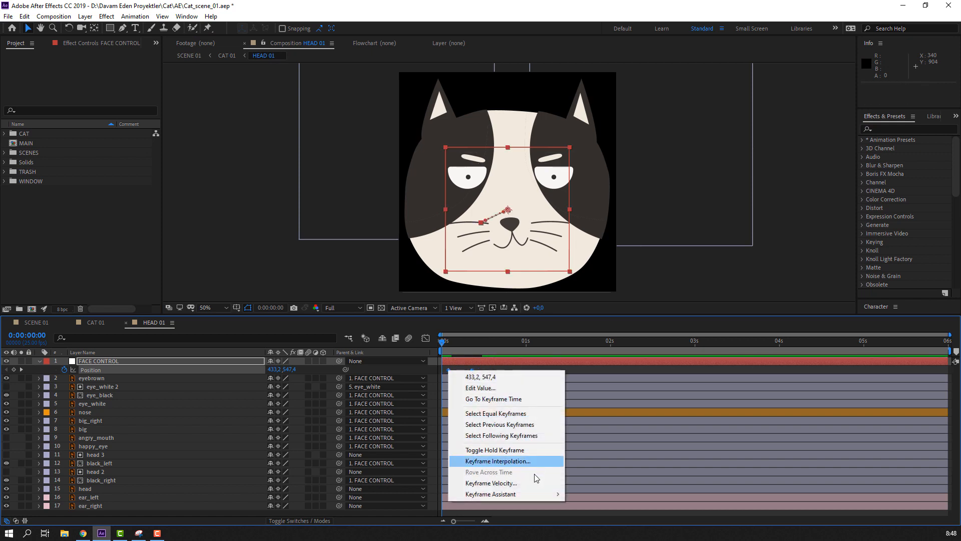
mouse_move(532, 495)
click(603, 430)
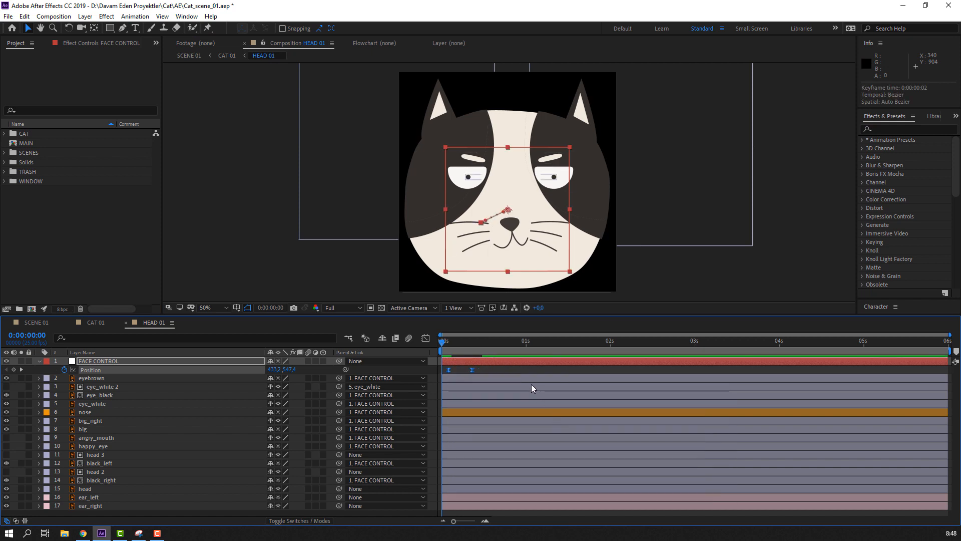
click(545, 367)
key(space)
key(space)
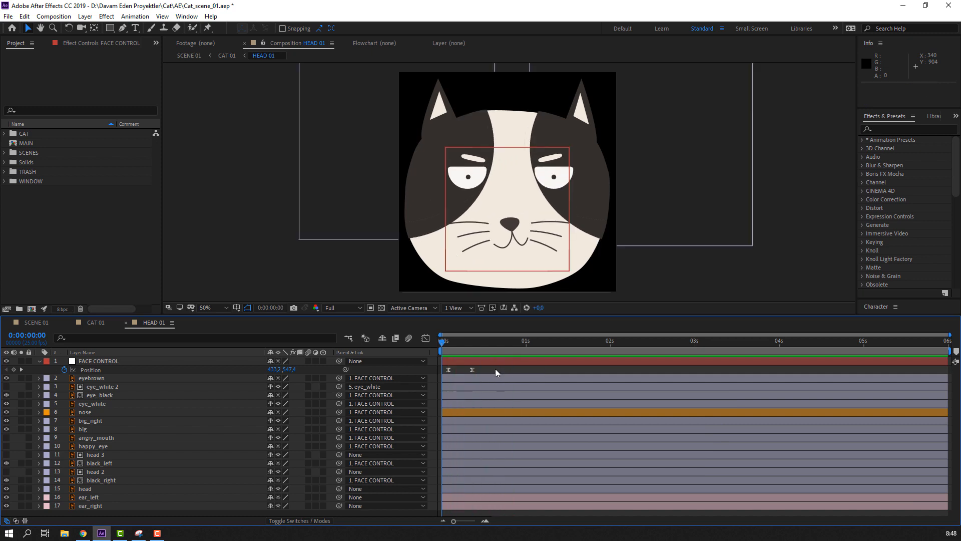
Step: Delay the second FACE CONTROL Position keyframe to frame 11 and preview the slower movement
key(space)
key(space)
drag(472, 370, 482, 345)
key(space)
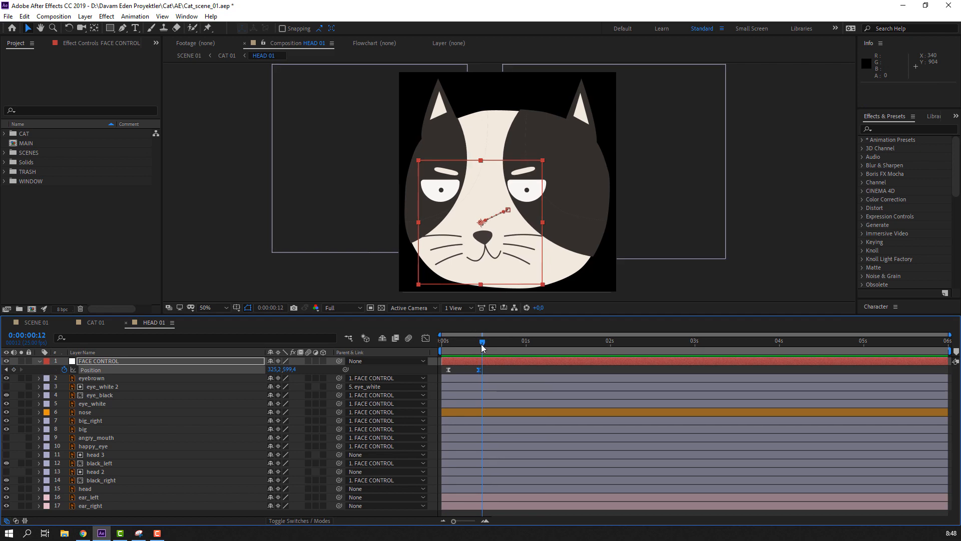
Step: Shift the pair of FACE CONTROL Position keyframes so they sit at frames 11 and 20
click(96, 322)
click(149, 323)
drag(470, 343, 445, 344)
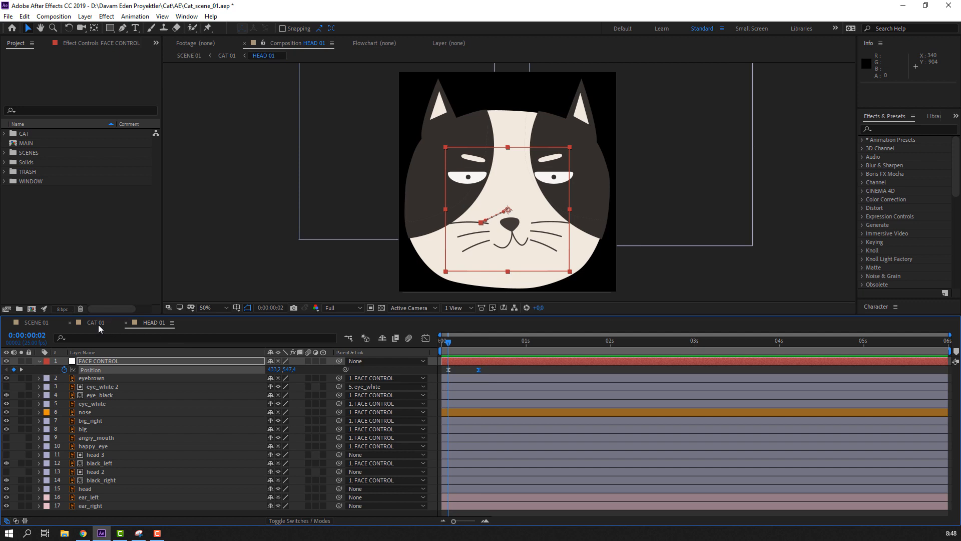
click(96, 322)
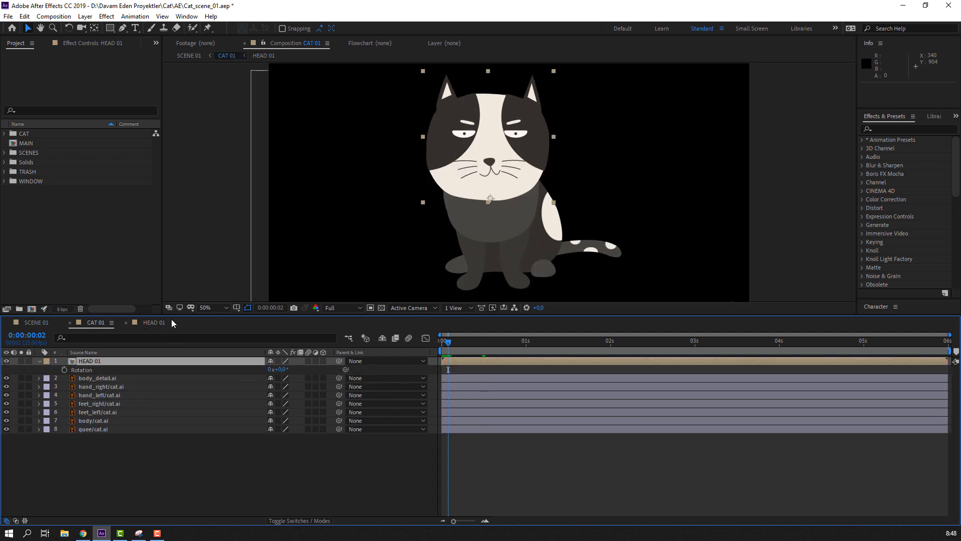
click(171, 323)
mouse_move(487, 367)
mouse_down()
mouse_move(444, 373)
mouse_move(480, 370)
mouse_up()
key(k)
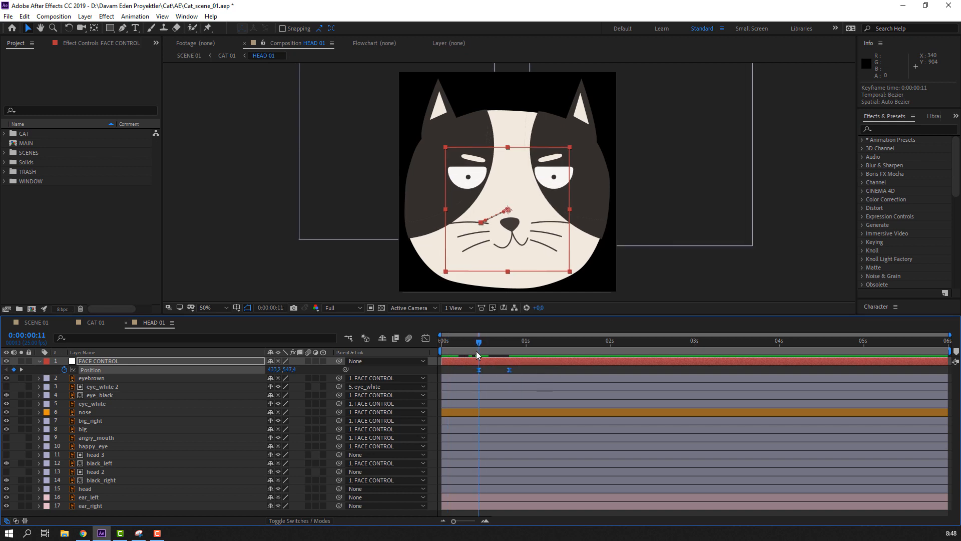
Step: In the CAT 01 composition, keyframe the HEAD 01 layer's Rotation at 0° on frame 11 and -9° on frame 20
click(95, 322)
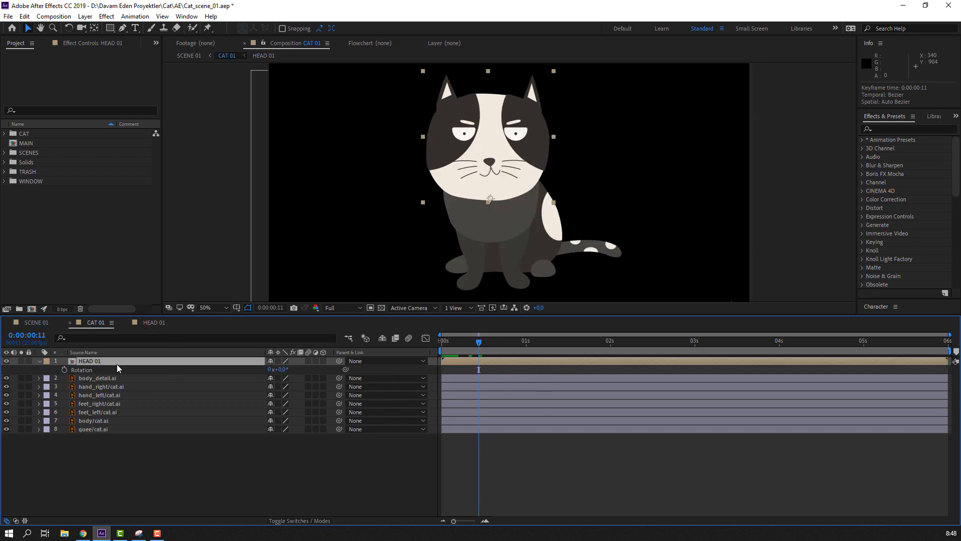
click(64, 370)
click(146, 323)
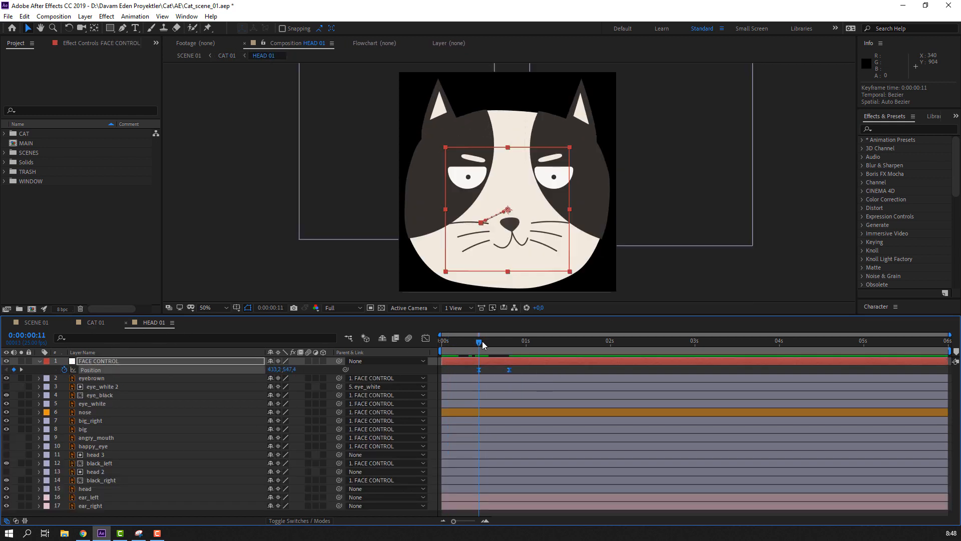
drag(482, 341, 512, 345)
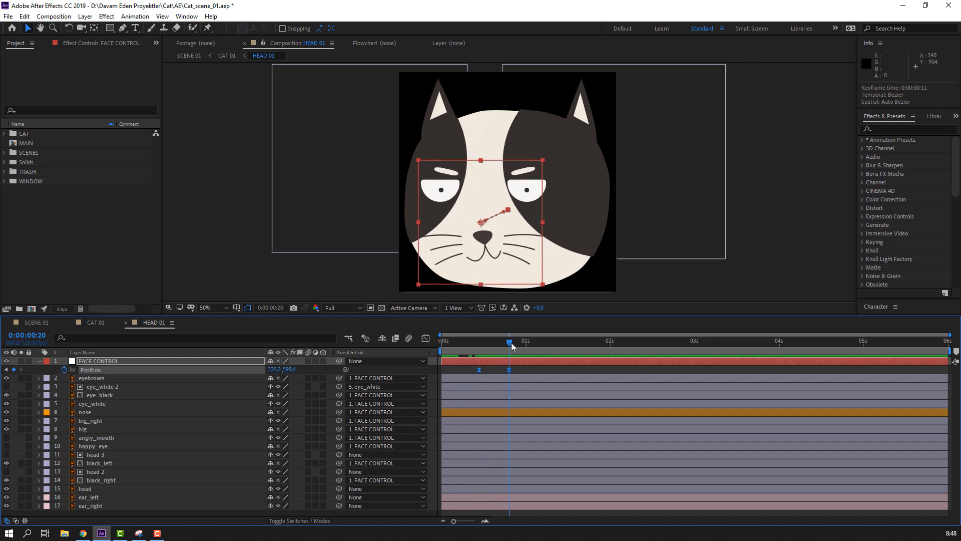
click(524, 370)
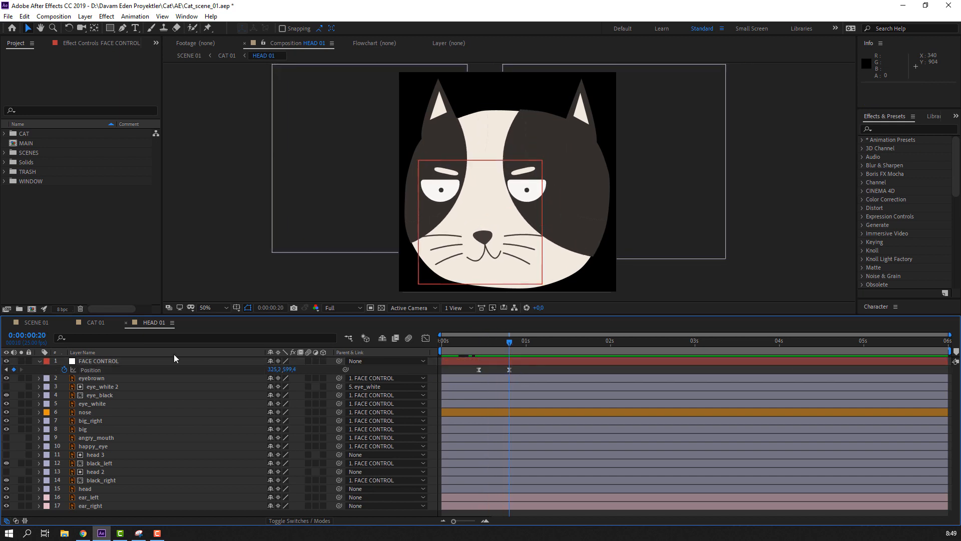
click(94, 324)
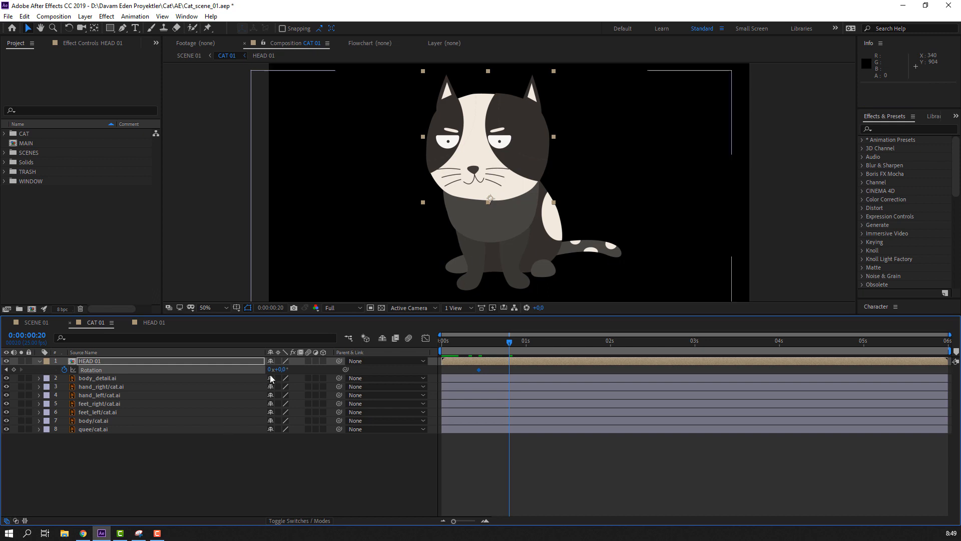
click(246, 467)
drag(283, 371, 279, 369)
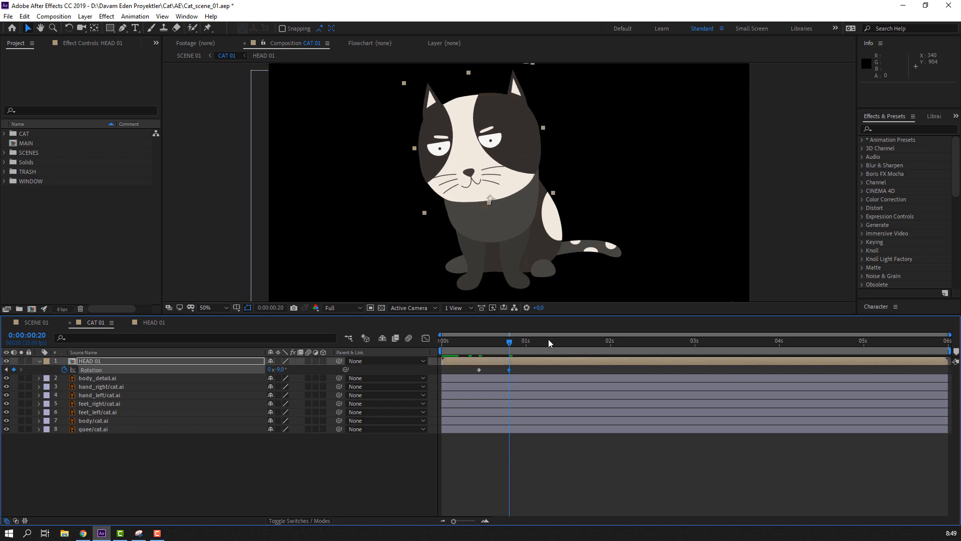
Step: Keyframe the HEAD 01 layer's Position at frame 8, then lower the head to Y 614.5 at frame 15
mouse_move(474, 344)
mouse_down()
mouse_move(457, 343)
mouse_move(514, 350)
mouse_move(469, 349)
mouse_move(480, 349)
mouse_up()
click(482, 360)
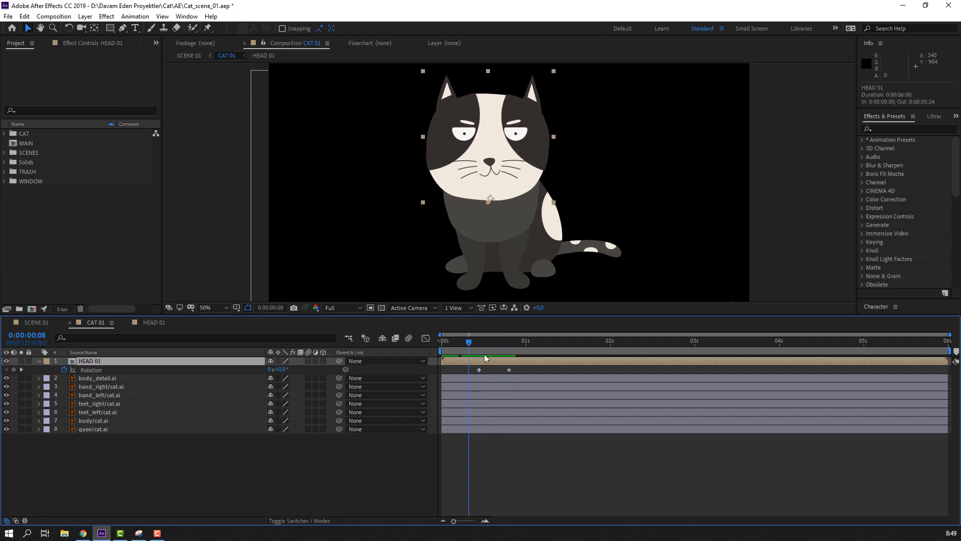
key(space)
key(shift+p)
click(64, 369)
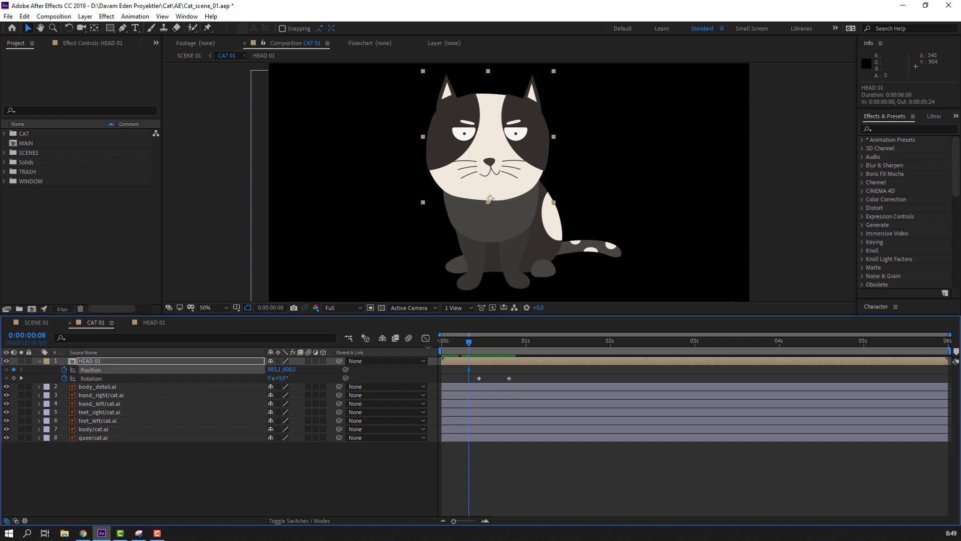
drag(472, 346, 492, 345)
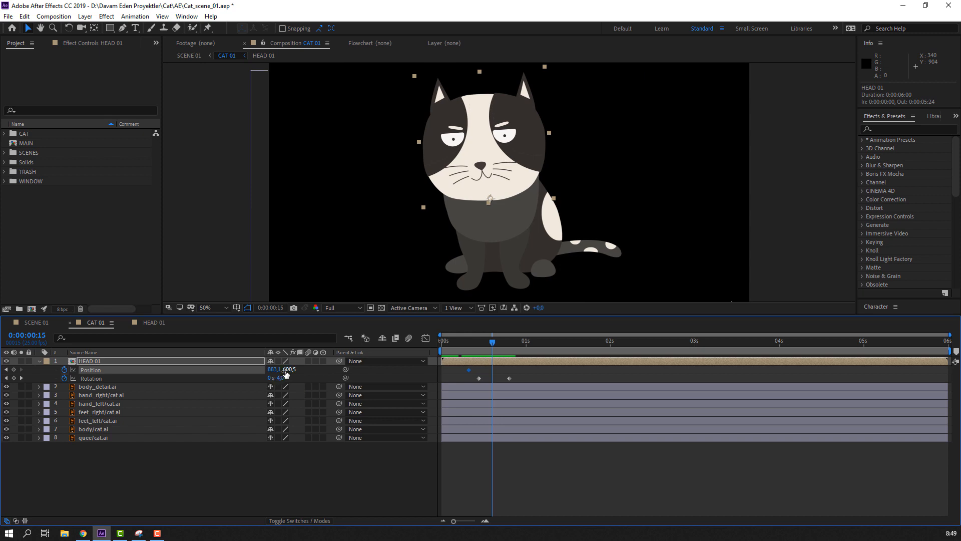
drag(286, 371, 293, 370)
Step: Copy the first HEAD 01 Position keyframe to frame 23 so the head rises back, and preview the animation
drag(469, 344, 521, 349)
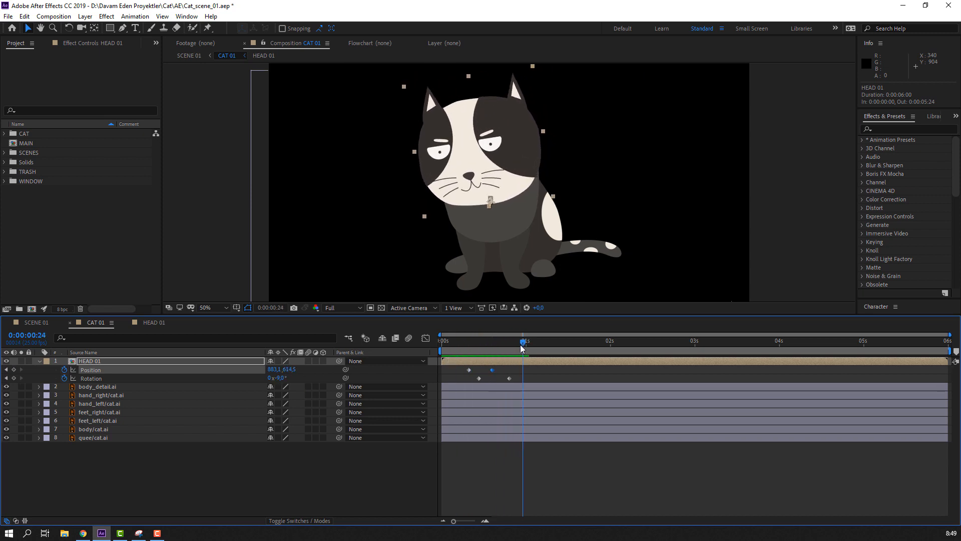
click(469, 370)
key(ctrl+c)
key(ctrl+v)
click(550, 375)
key(space)
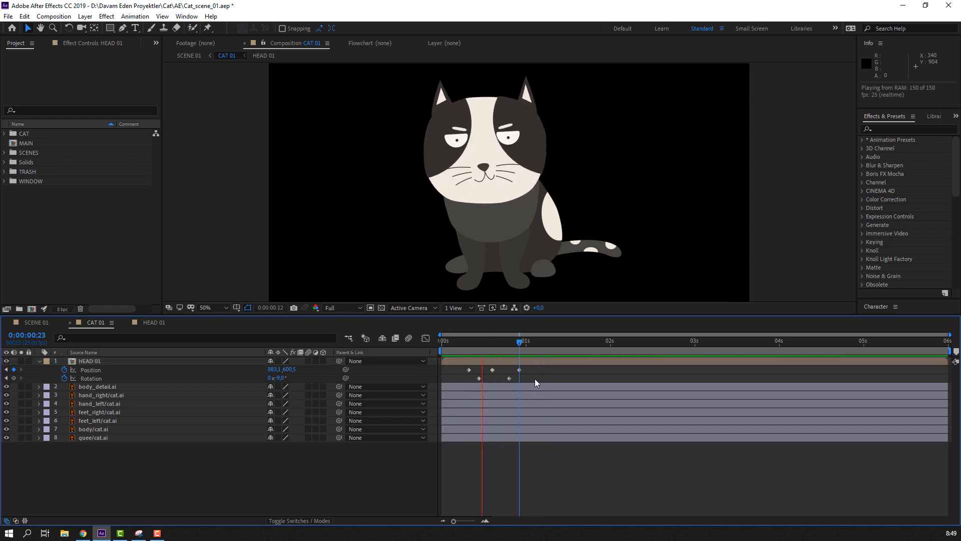
key(space)
Step: In the HEAD 01 composition, move the second FACE CONTROL Position keyframe earlier to frame 16 and preview it
drag(547, 367, 464, 382)
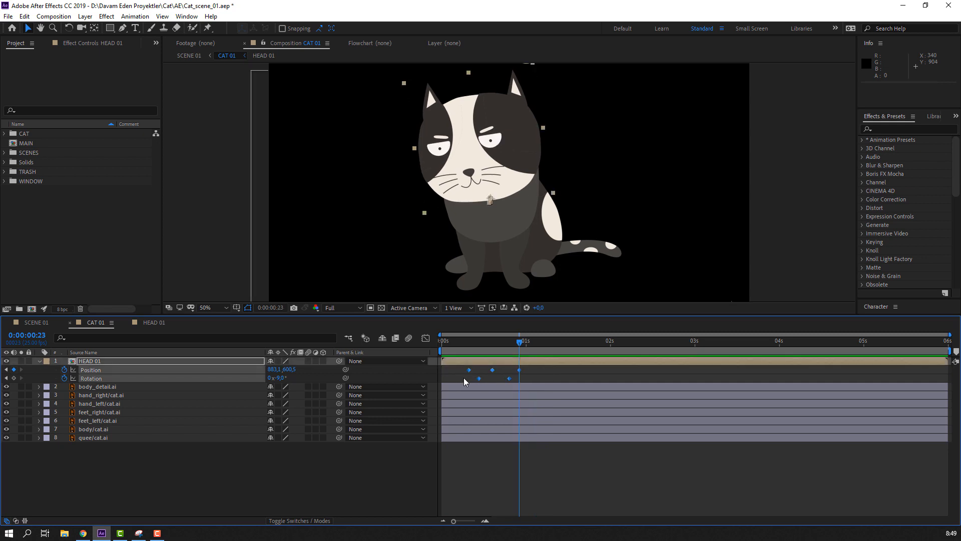
click(154, 323)
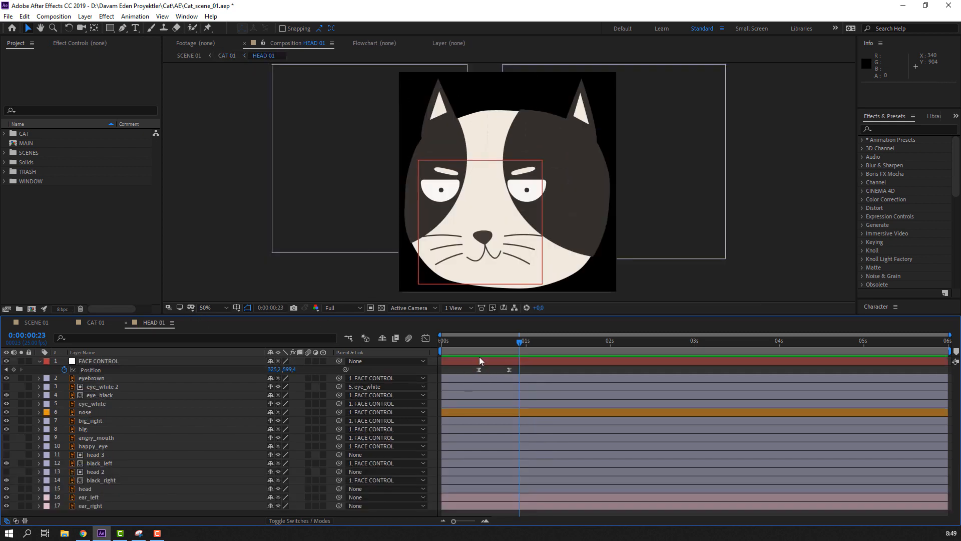
drag(479, 346, 494, 370)
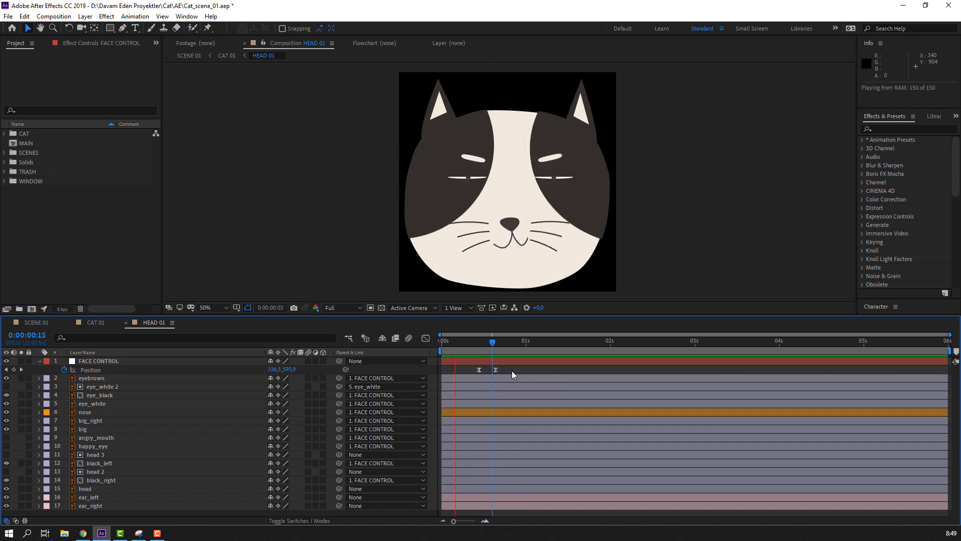
Step: In CAT 01, proportionally compress the HEAD 01 layer's Position and Rotation keyframes to end at frame 17, and preview the result
click(100, 323)
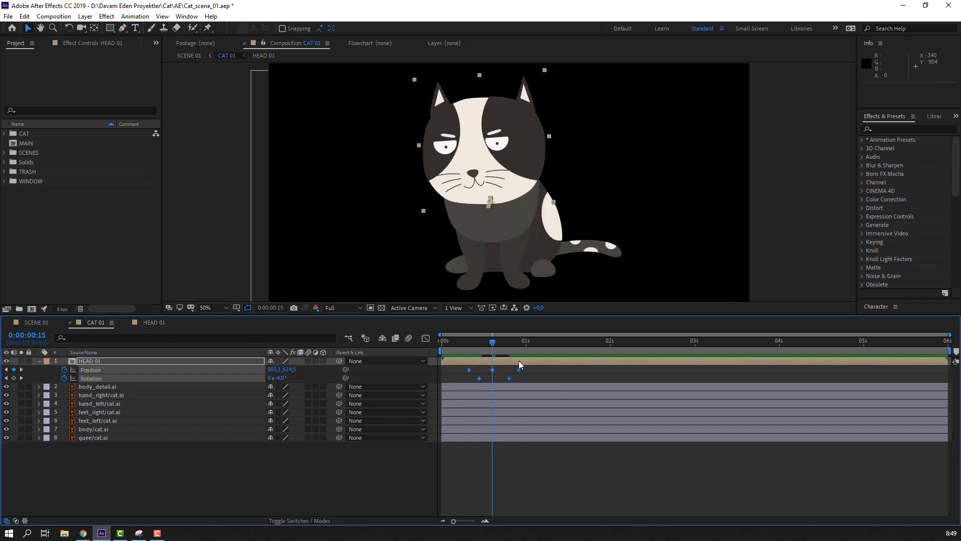
drag(530, 369, 454, 379)
click(521, 379)
drag(529, 369, 498, 373)
key(ctrl+z)
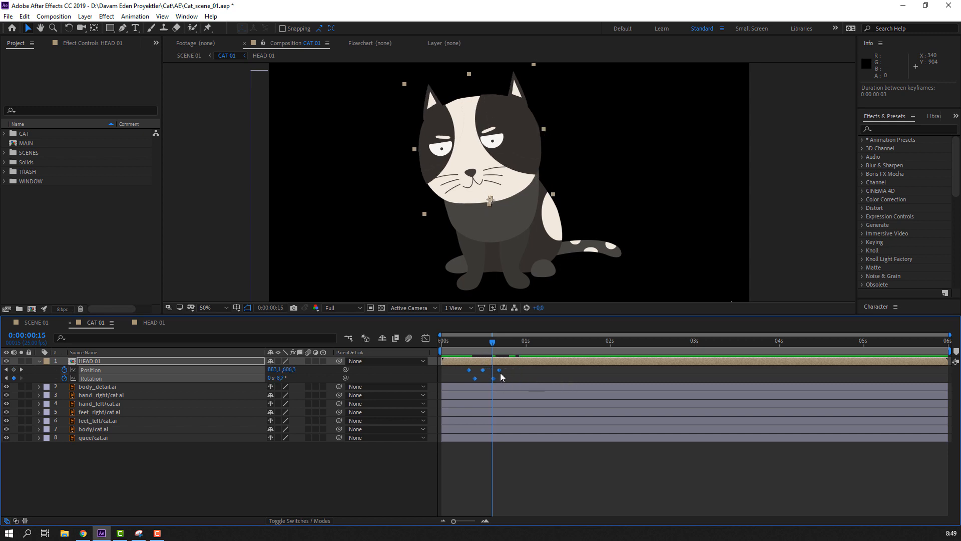
drag(460, 340, 502, 343)
key(space)
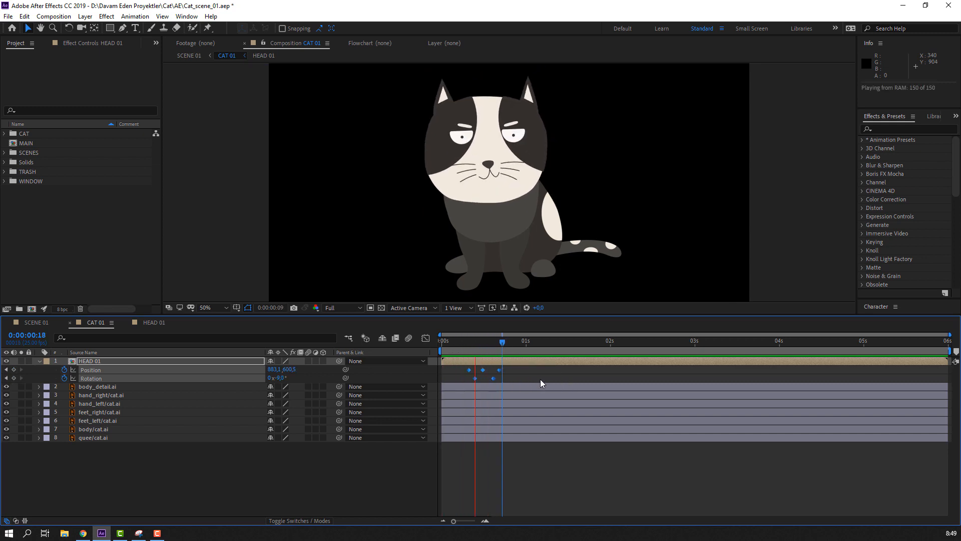
key(space)
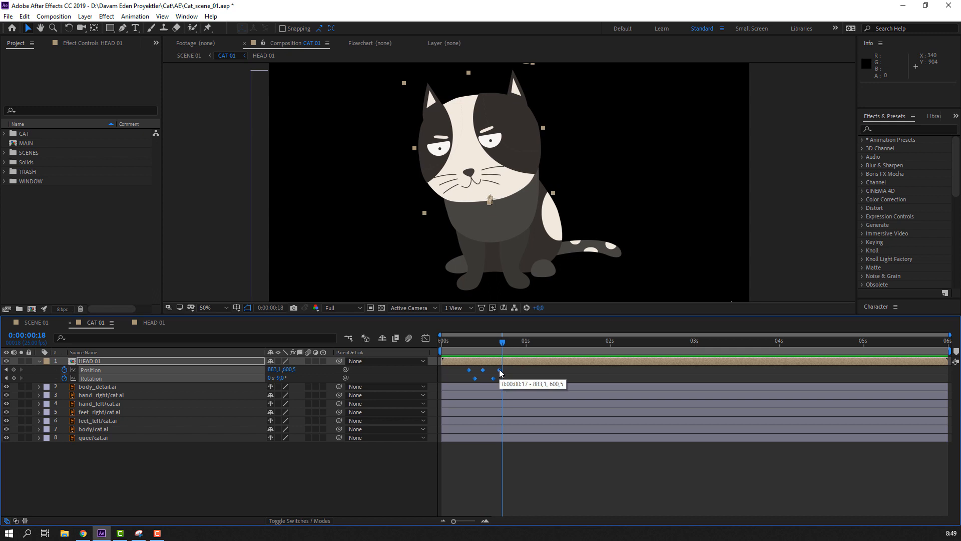
Step: In HEAD 01, raise the FACE CONTROL layer to position 323.2, 489.4 at frame 16 and preview the turn in CAT 01
click(153, 323)
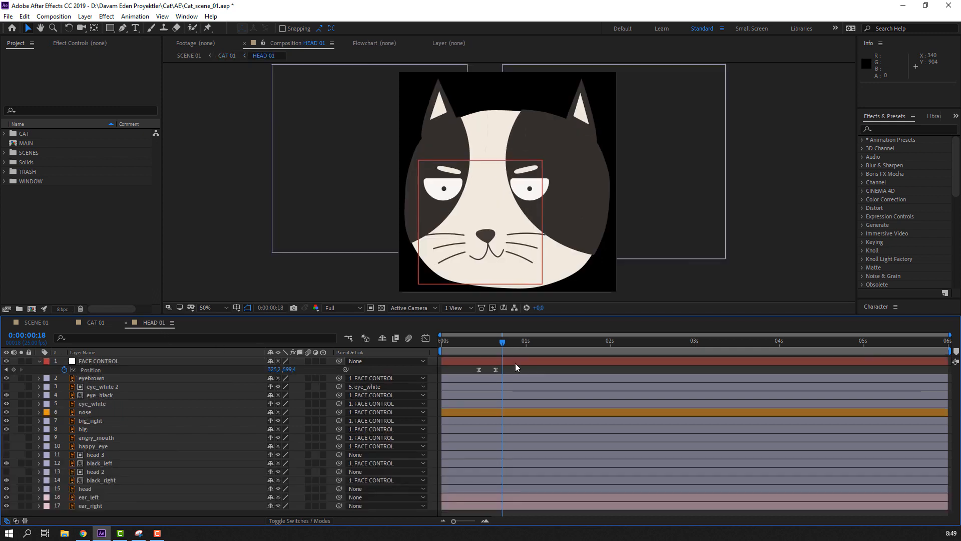
drag(467, 337, 495, 340)
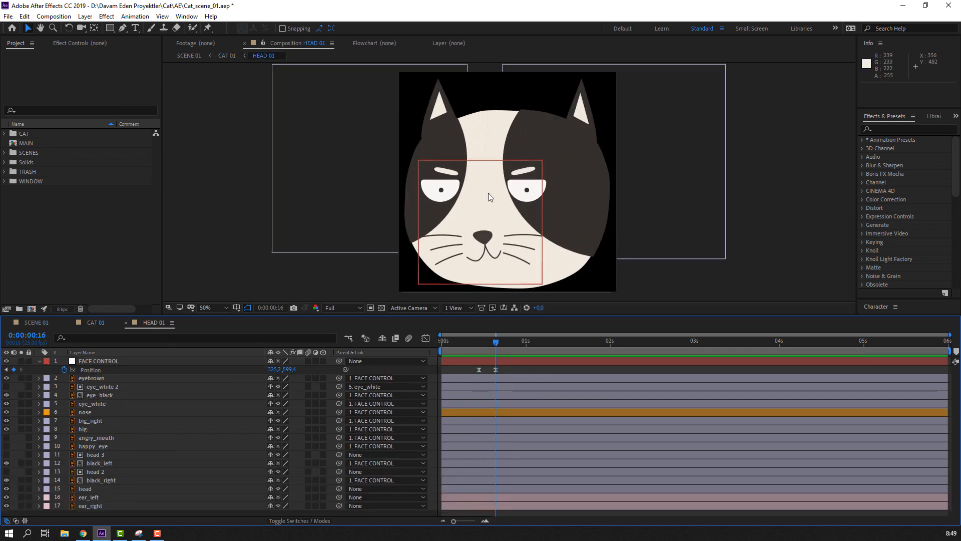
click(476, 207)
drag(476, 207, 476, 184)
click(98, 323)
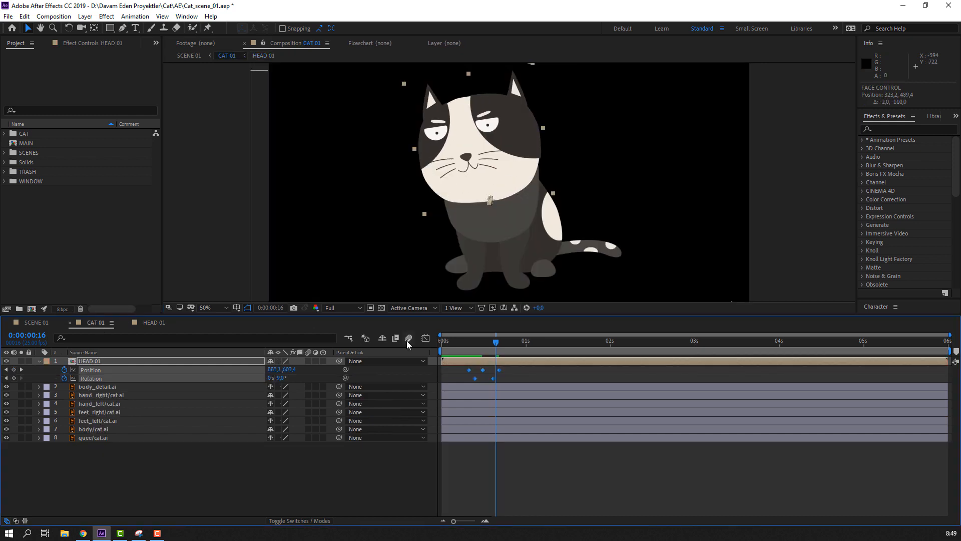
drag(453, 342, 496, 341)
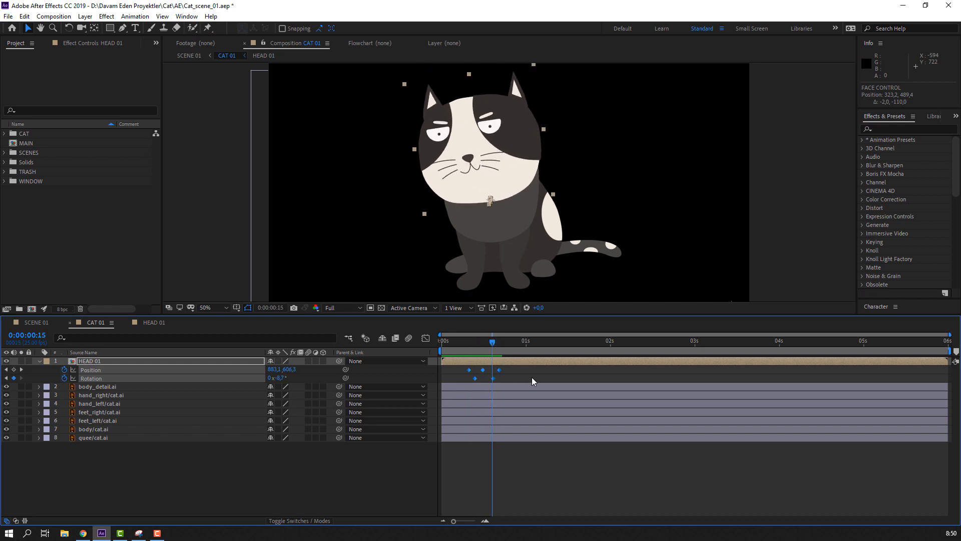
key(space)
key(space)
Step: Apply Easy Ease to all Position and Rotation keyframes of the HEAD 01 layer and preview the head turn
drag(525, 381, 465, 375)
right_click(469, 373)
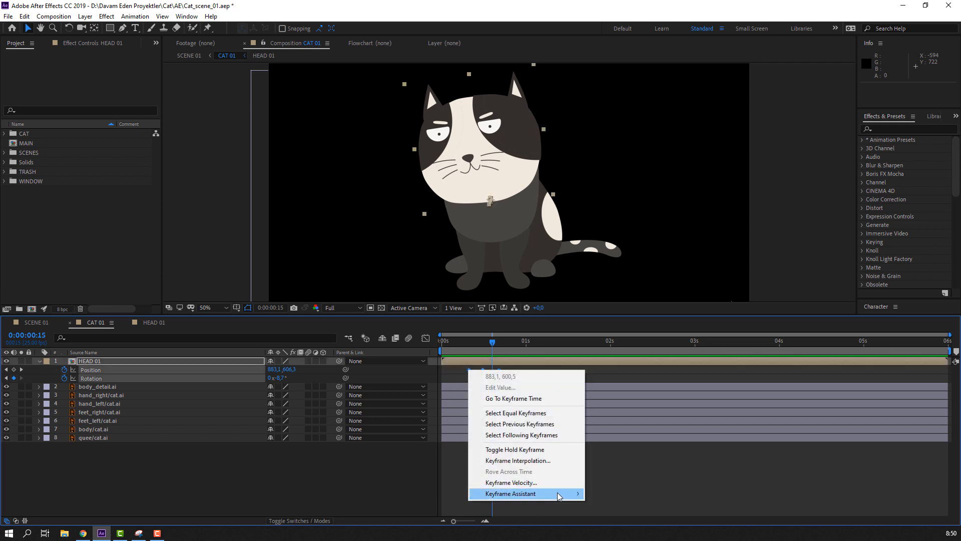
mouse_move(559, 495)
click(628, 428)
click(566, 484)
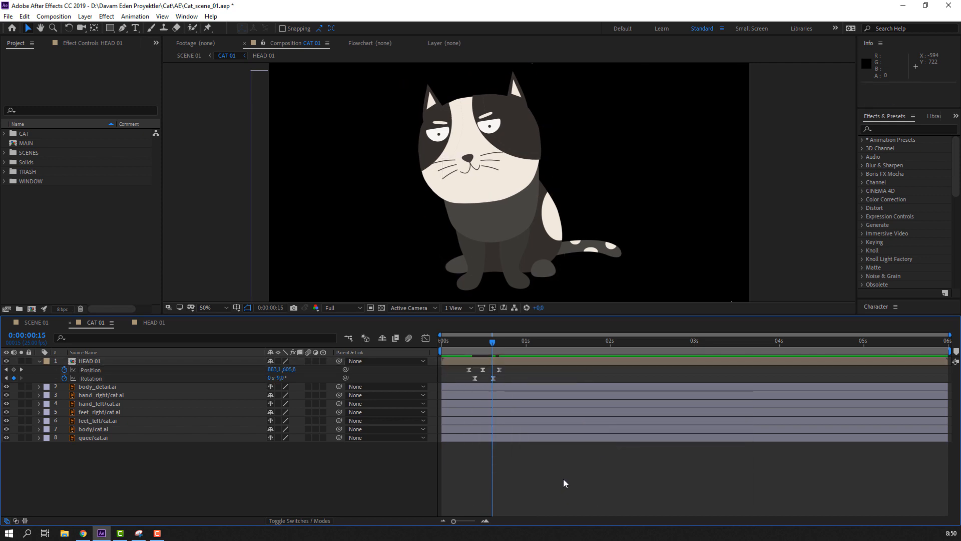
key(space)
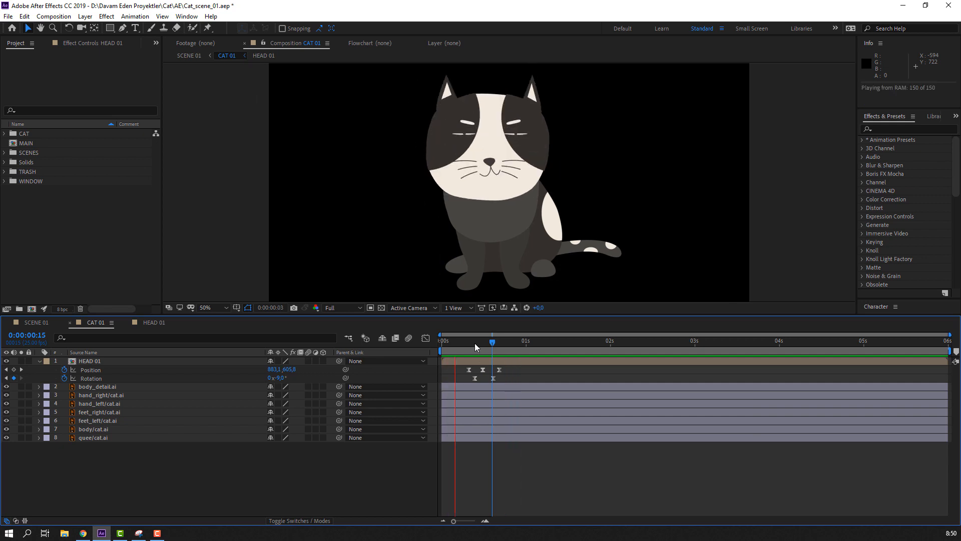
key(space)
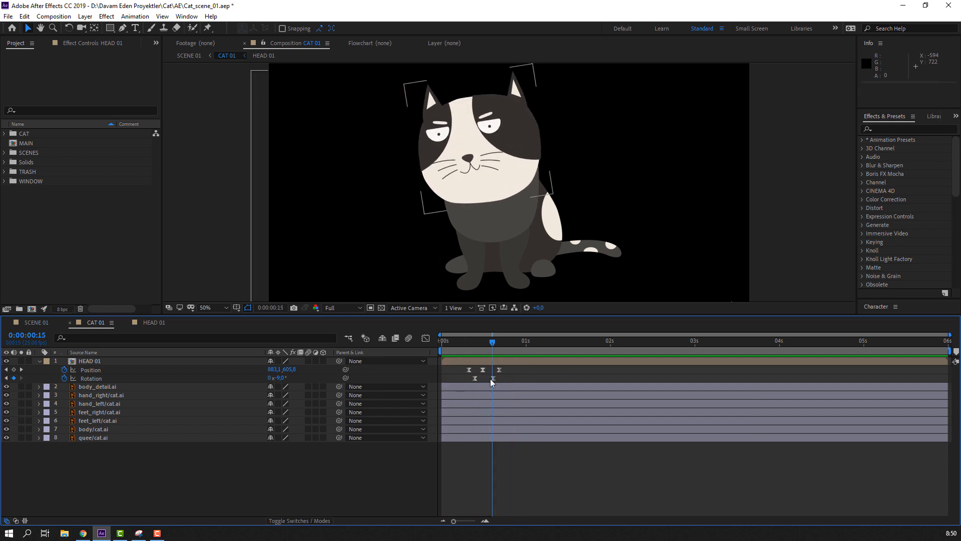
Step: Proportionally stretch the HEAD 01 layer's Position and Rotation keyframes so the last one falls at frame 21, and preview the timing
key(ctrl+alt+a)
drag(493, 379, 512, 368)
key(space)
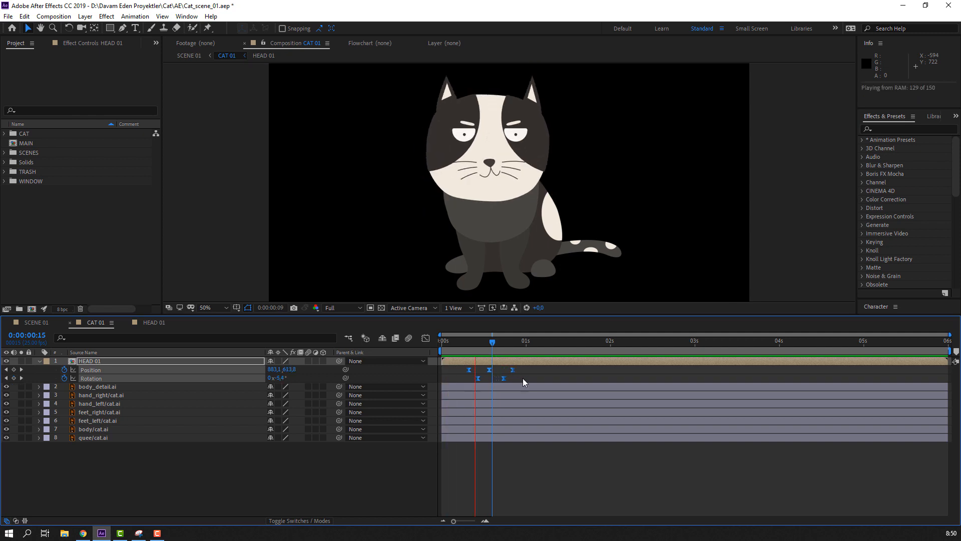
key(space)
Step: In HEAD 01, move FACE CONTROL's last Position keyframe to frame 17 and preview the turn in CAT 01
click(147, 324)
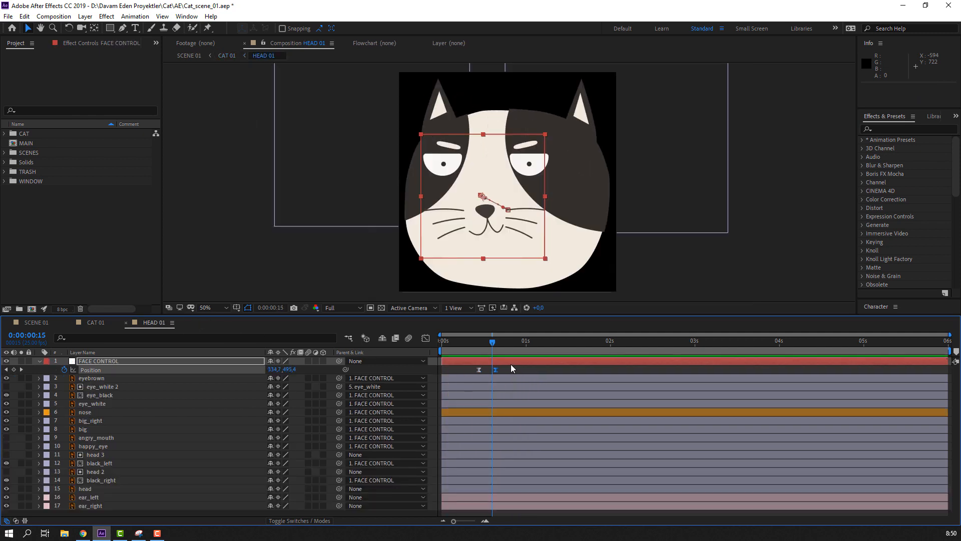
click(498, 368)
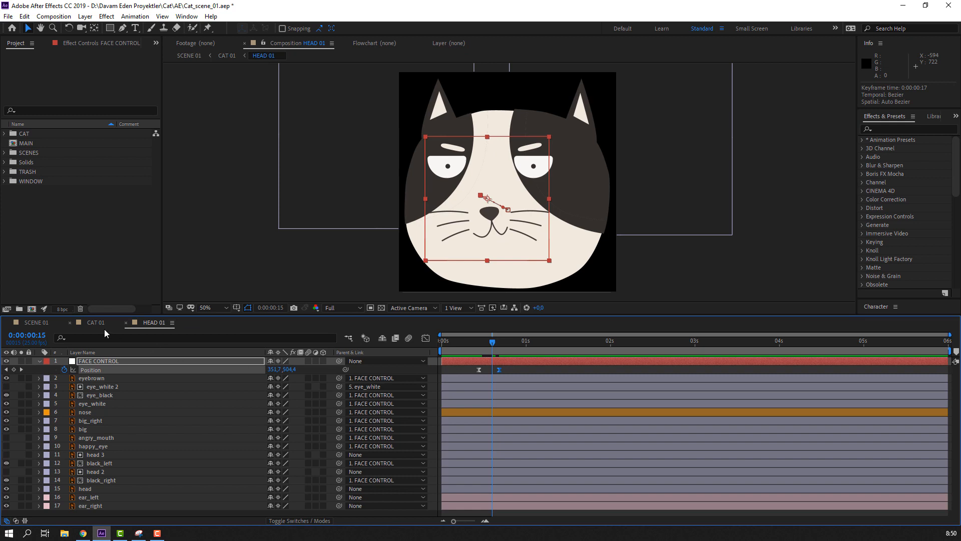
click(104, 328)
key(space)
key(space)
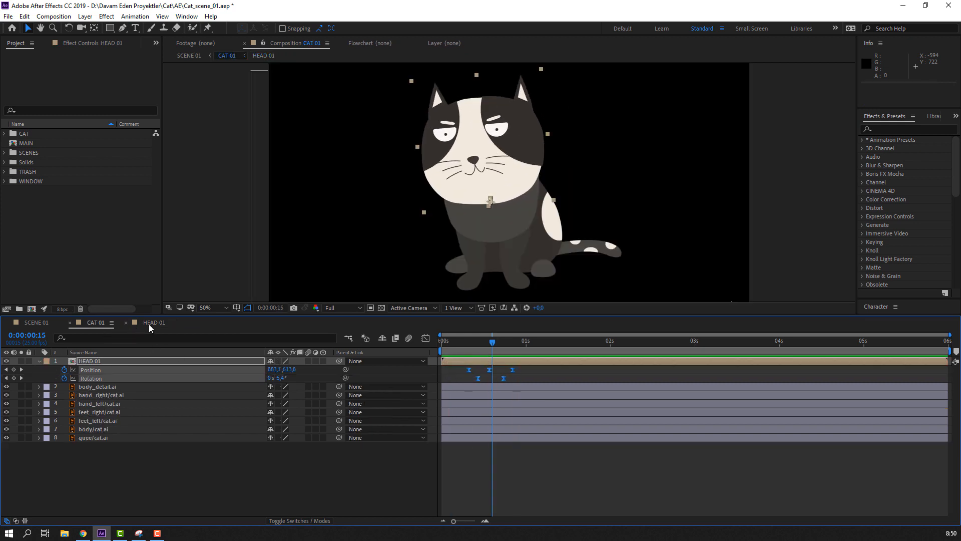
Step: In HEAD 01, add a Position keyframe to the eye_black layer at frame 13
click(150, 323)
drag(488, 346, 503, 346)
click(521, 370)
click(520, 167)
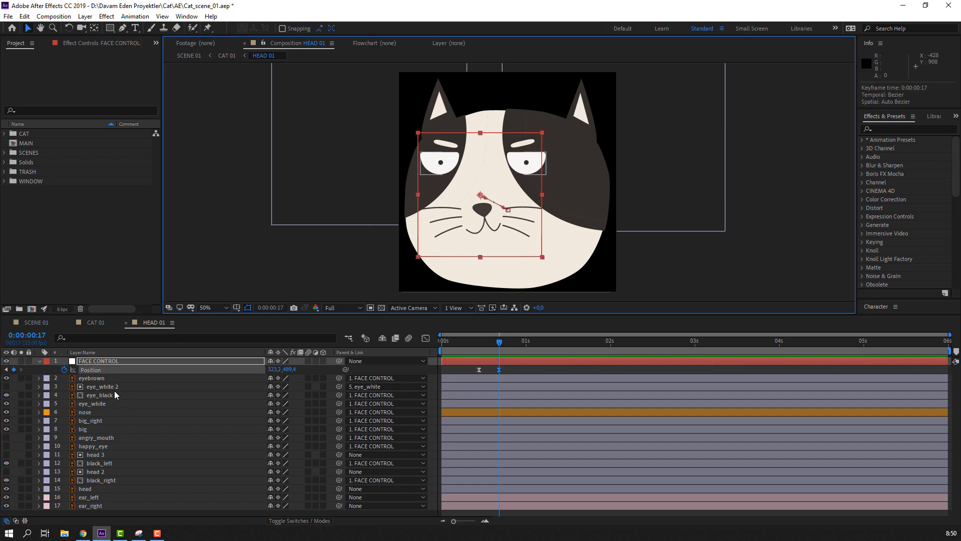
click(101, 395)
scroll(497, 176, up, 2)
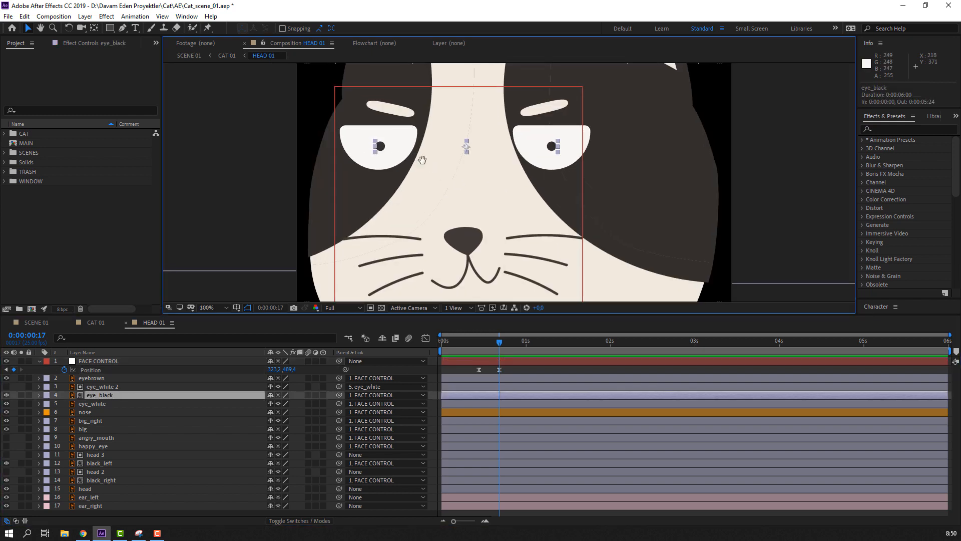
drag(422, 160, 479, 189)
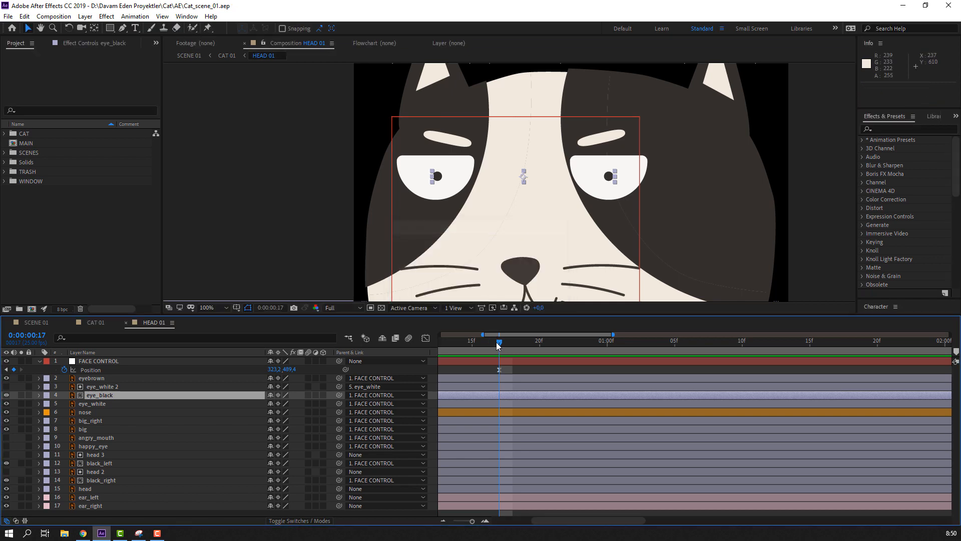
click(486, 343)
scroll(486, 343, up, 5)
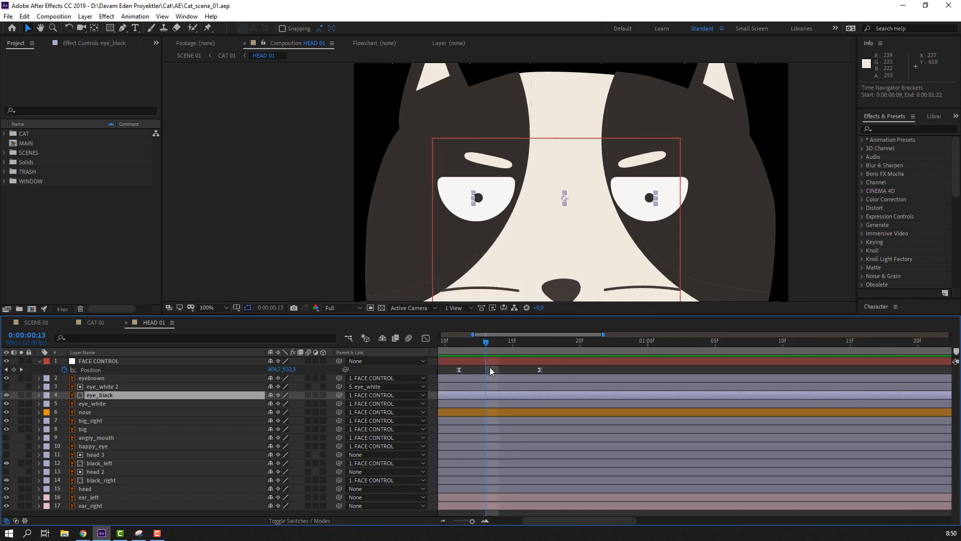
key(alt+shift+p)
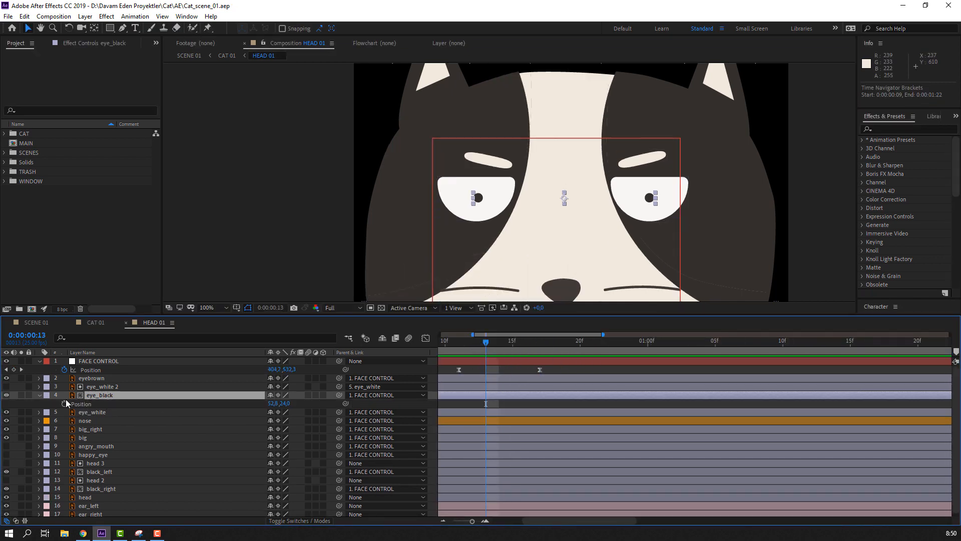
Step: At frame 17, shift the eye_black layer to position 42.5, 18.2 and preview the head turn in CAT 01
drag(485, 347, 539, 349)
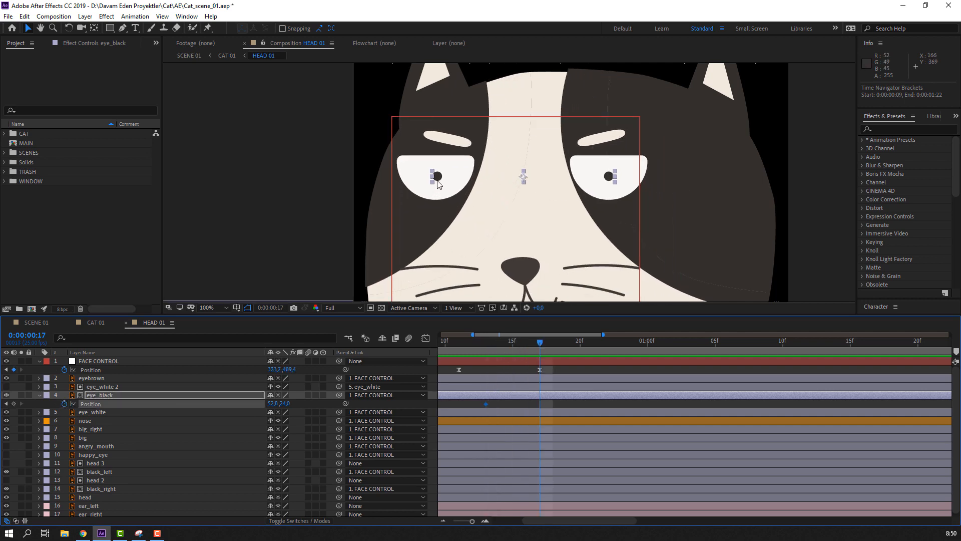
drag(437, 183, 411, 166)
click(94, 323)
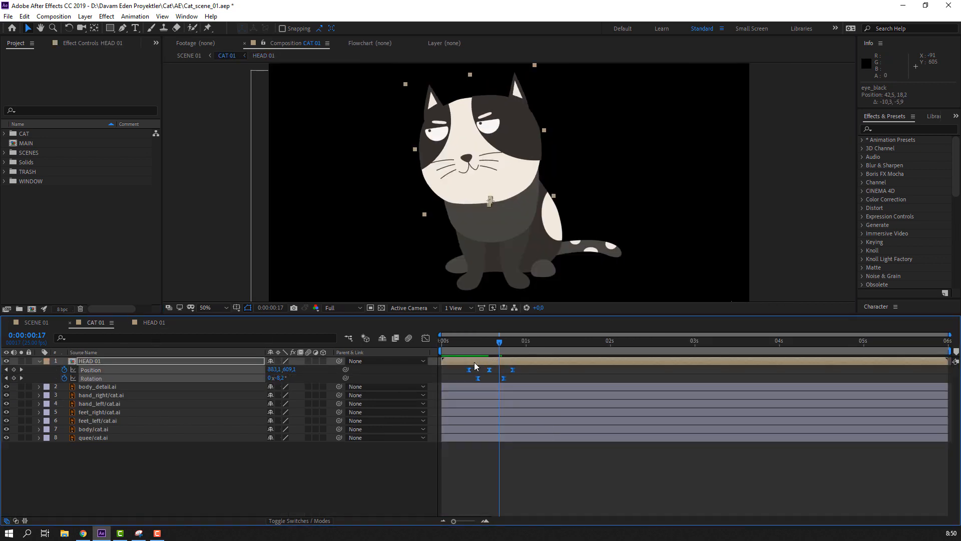
drag(464, 338, 515, 344)
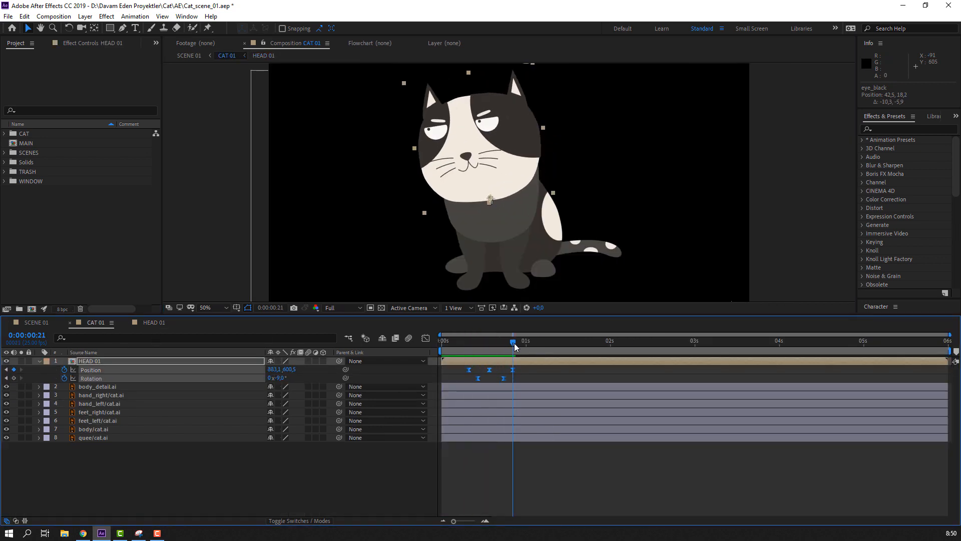
click(607, 509)
key(space)
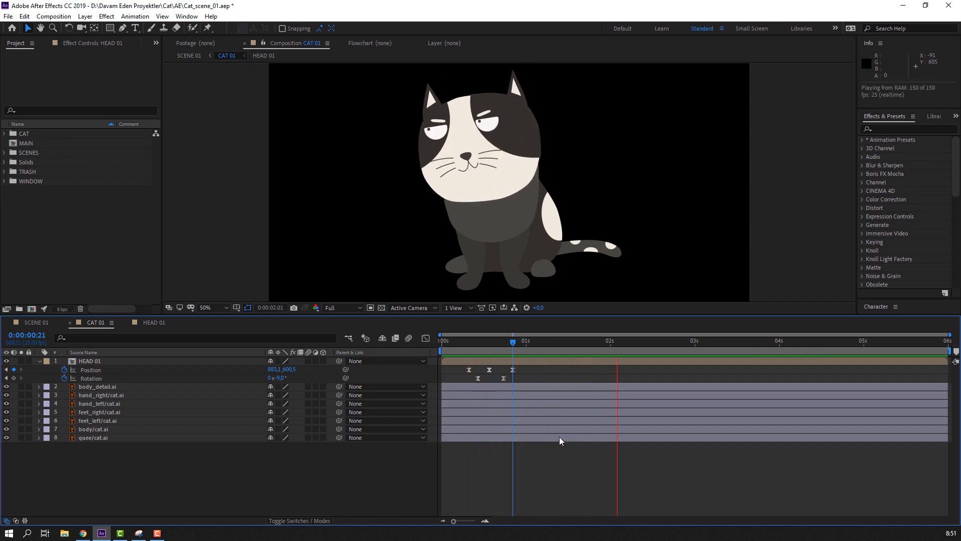
key(space)
key(space)
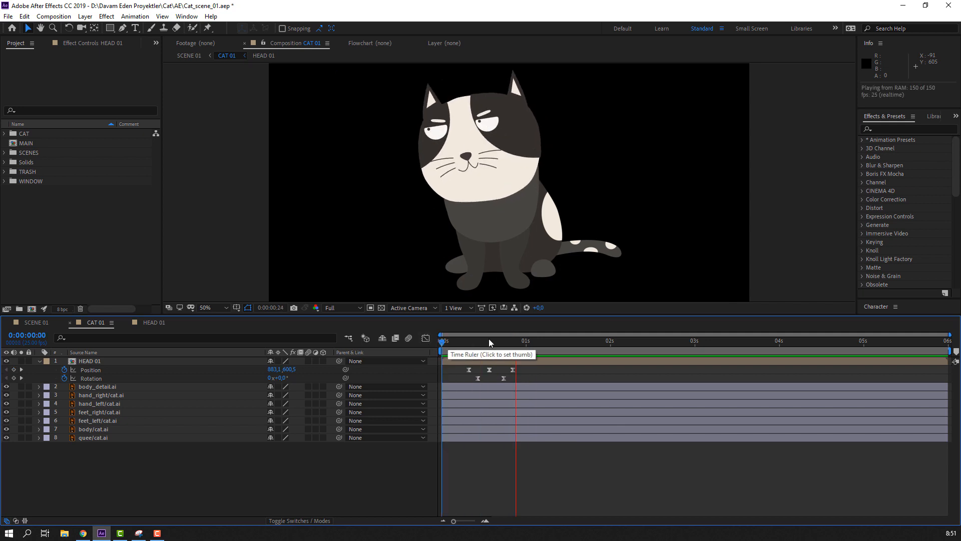
key(space)
Step: In HEAD 01, apply Easy Ease to both Position keyframes of the eye_black layer
click(150, 322)
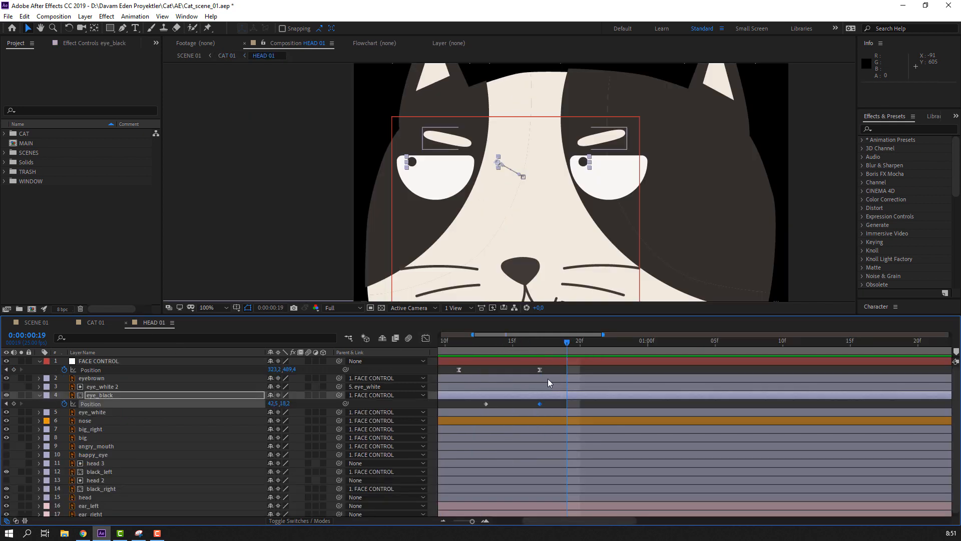
key(minus)
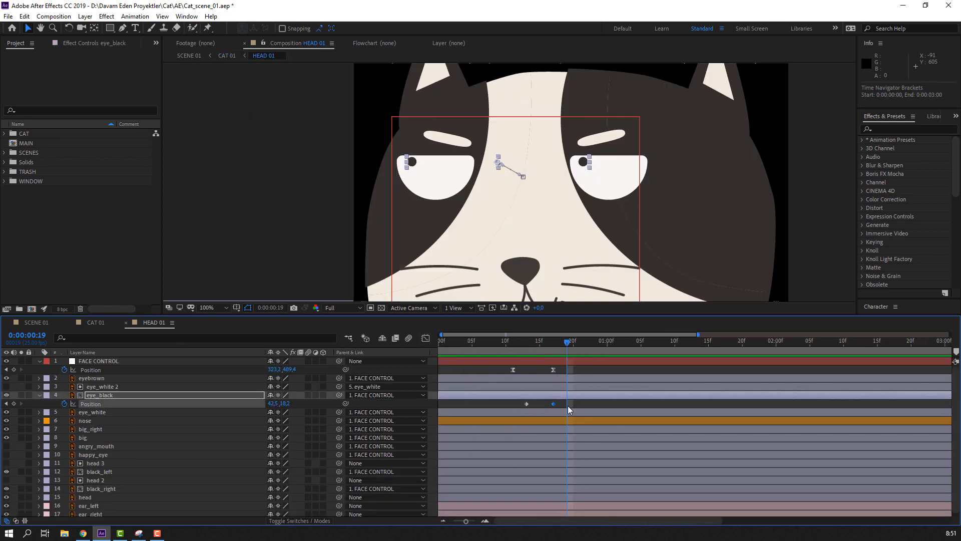
right_click(525, 404)
mouse_move(635, 397)
click(666, 431)
key(minus)
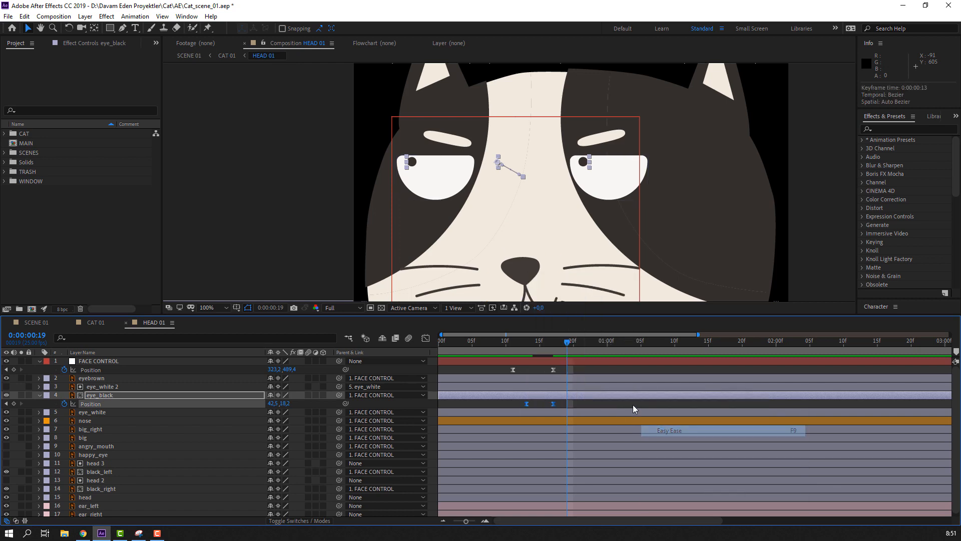
key(minus)
Step: Add a holding Position keyframe to FACE CONTROL at 0:00:01:08 and move the layer to 521.2, 491.4 at 0:00:01:14
drag(479, 350, 553, 347)
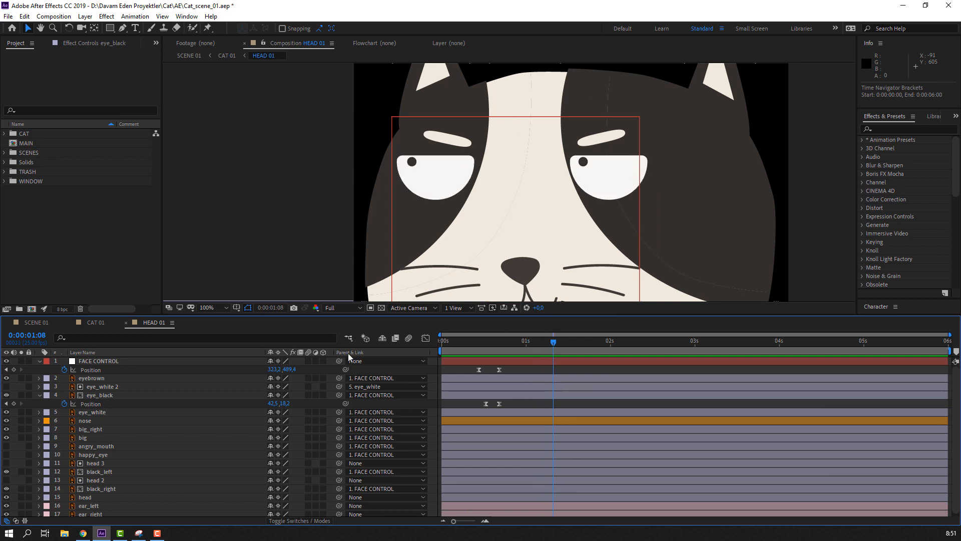
click(13, 369)
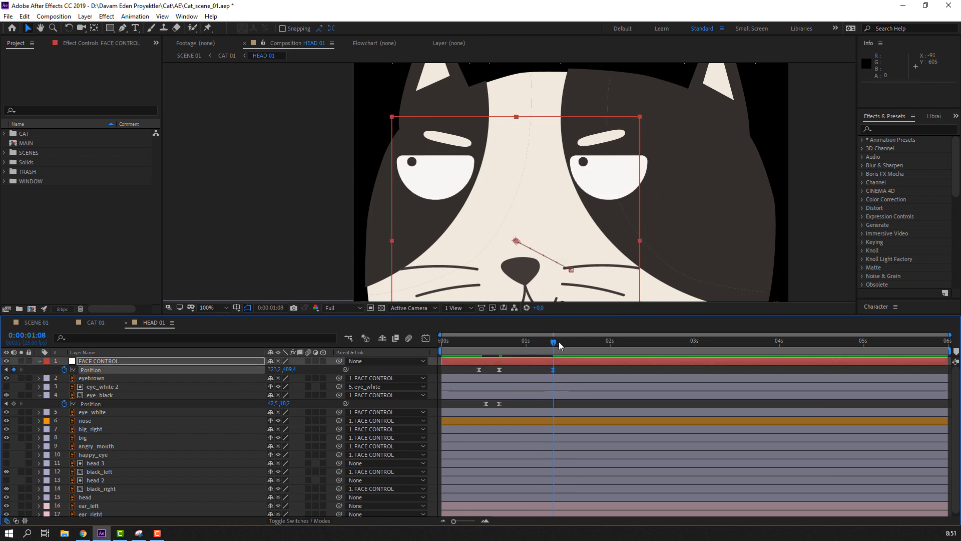
scroll(547, 231, down, 2)
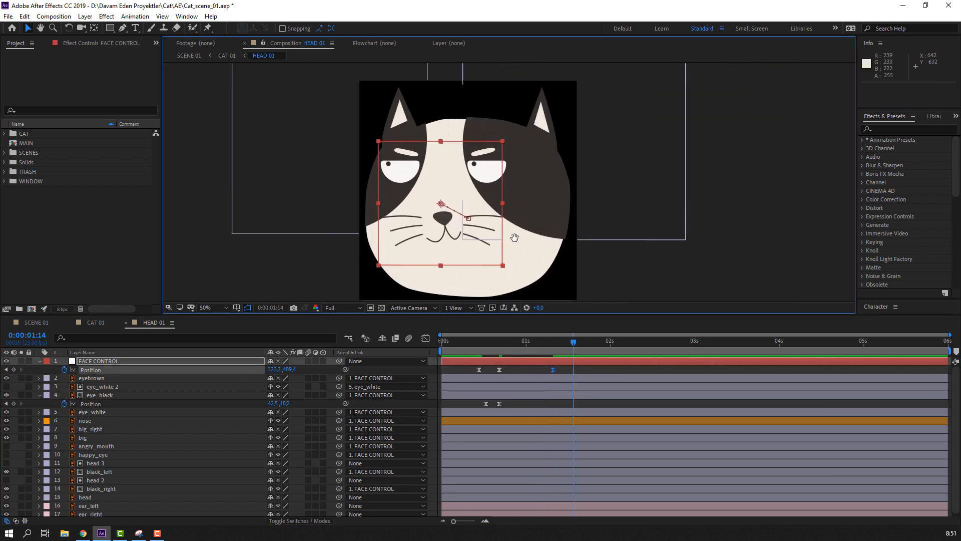
drag(397, 201, 442, 202)
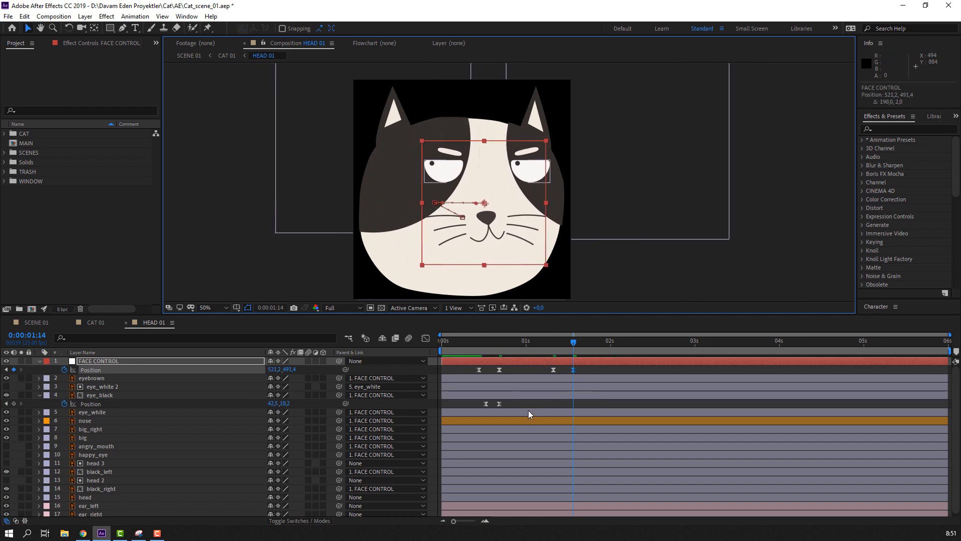
Step: Add a holding Position keyframe to the eye_black layer at 0:00:01:09
drag(558, 339, 500, 348)
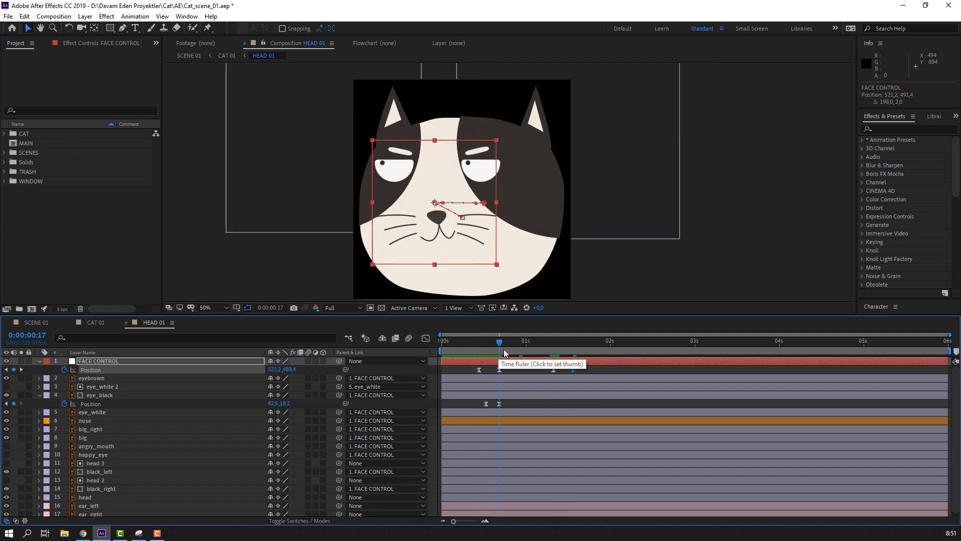
click(551, 348)
mouse_move(560, 350)
mouse_down()
mouse_move(581, 374)
mouse_move(571, 380)
mouse_move(558, 343)
mouse_up()
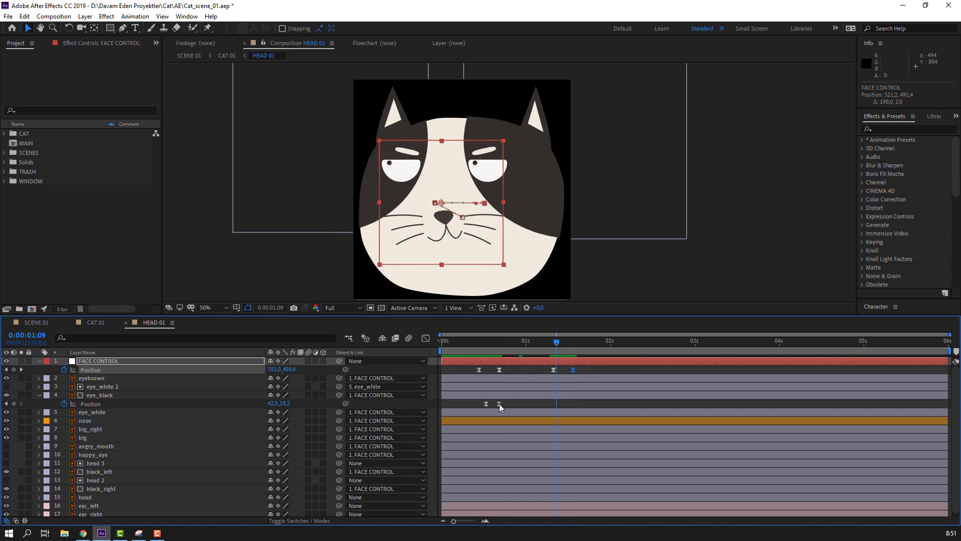
click(517, 403)
click(14, 403)
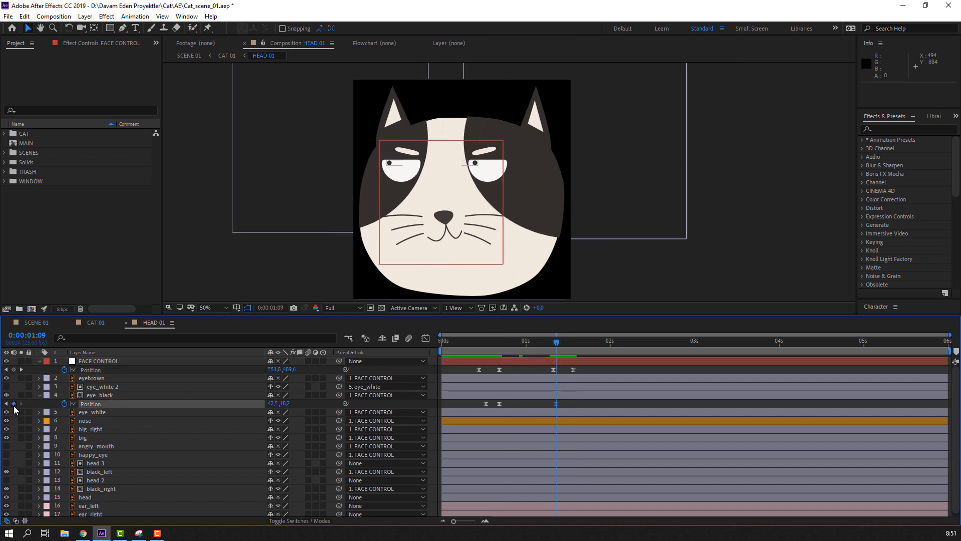
Step: At 0:00:01:14, shift the eye_black layer to position 66.2, 17.6 so the pupils follow the opposite turn
click(159, 394)
key(space)
key(space)
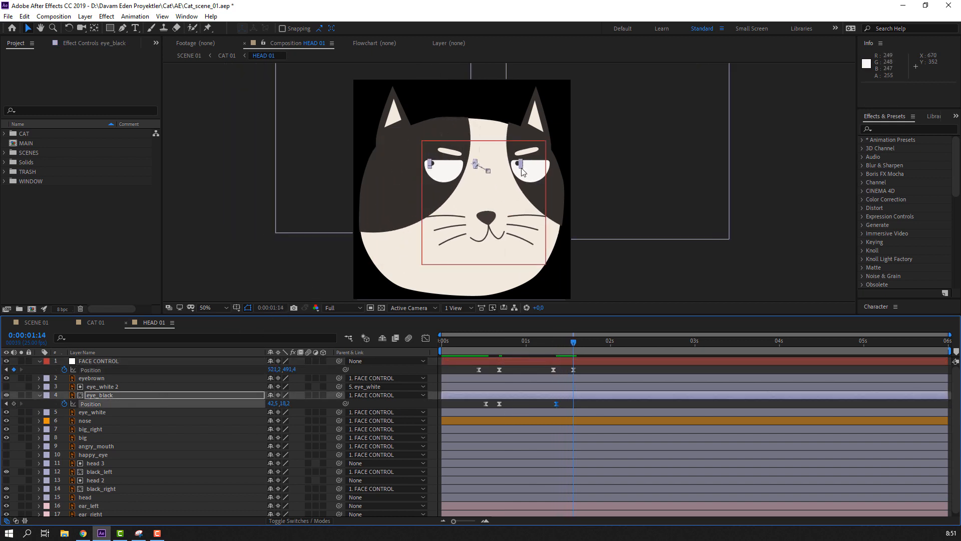
key(slash)
drag(358, 146, 415, 145)
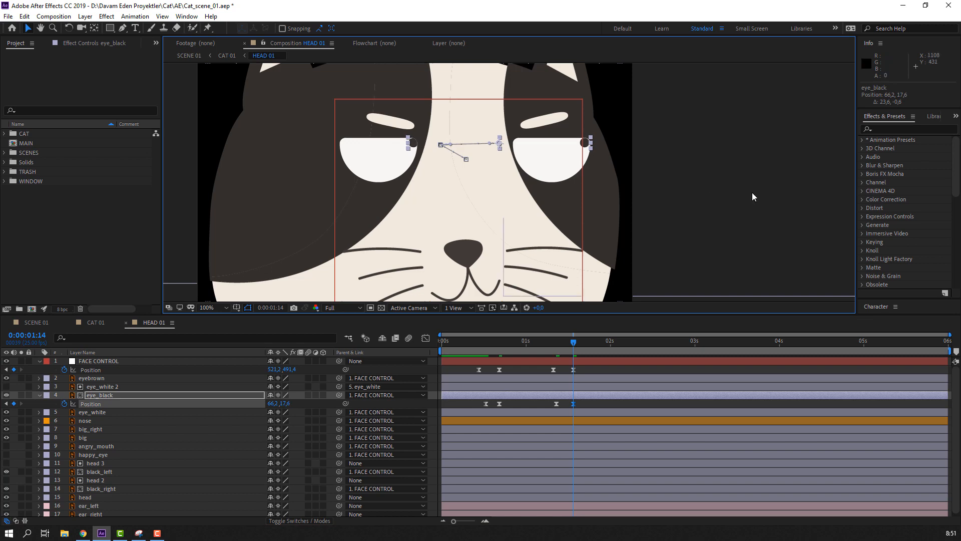
click(752, 192)
Step: At 0:00:01:11, lower FACE CONTROL to position 438.5, 530.5 to arc the face's path, and scrub through the turn
key(comma)
drag(534, 348, 563, 344)
click(567, 363)
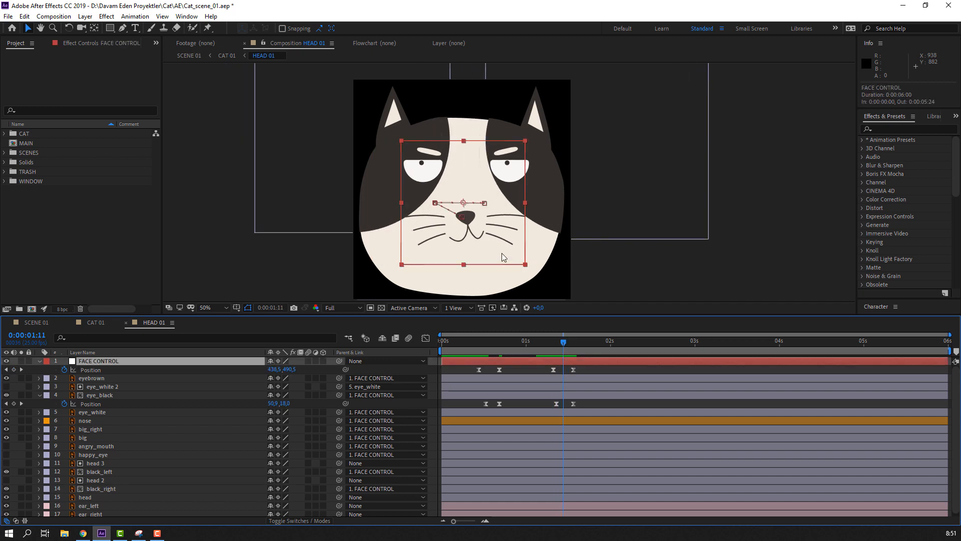
drag(476, 236, 477, 246)
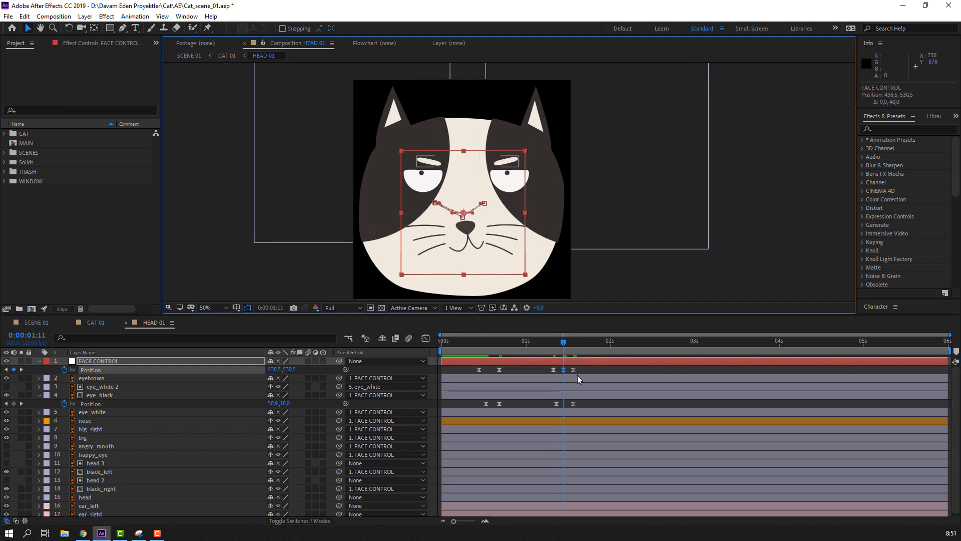
drag(547, 342, 582, 354)
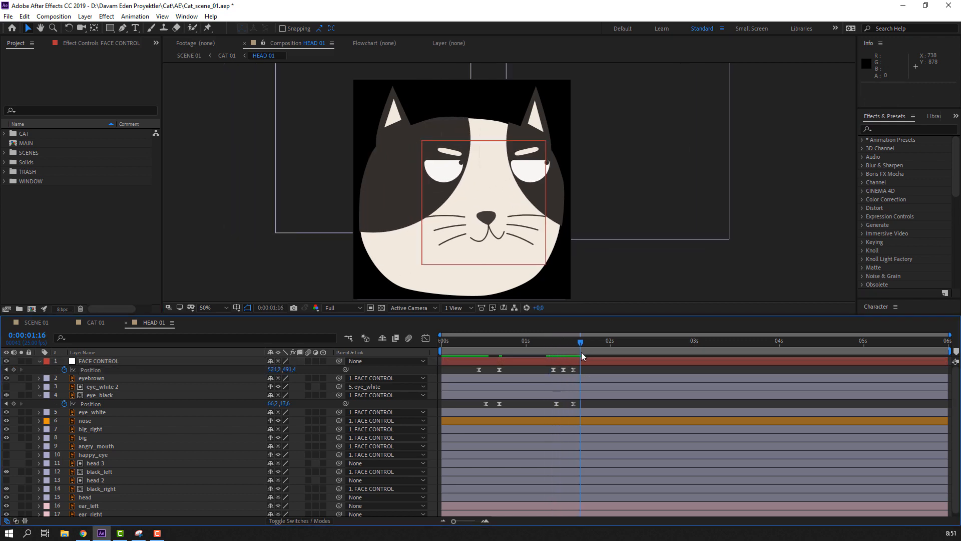
Step: In CAT 01, add a holding Rotation keyframe to the HEAD 01 layer at 0:00:01:08
click(95, 322)
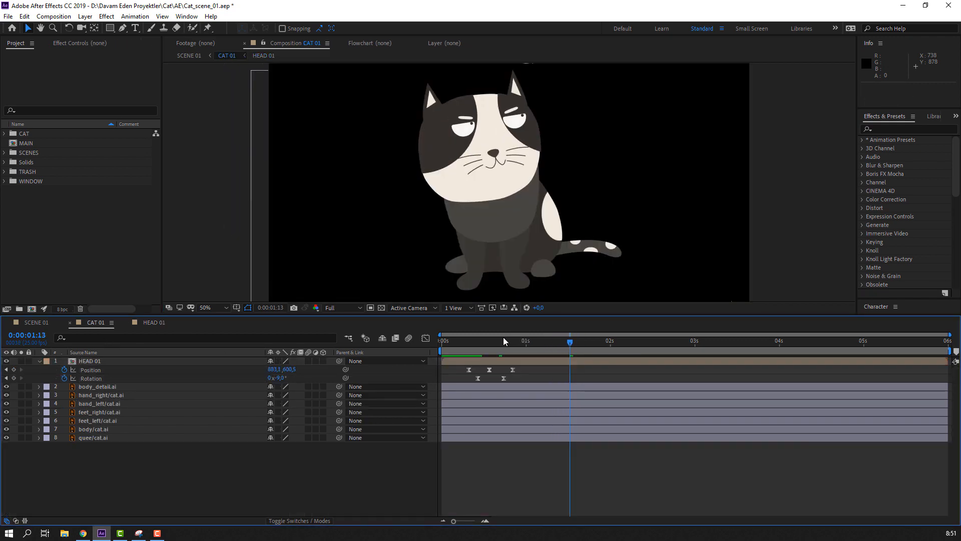
drag(505, 340, 554, 349)
drag(520, 378, 469, 385)
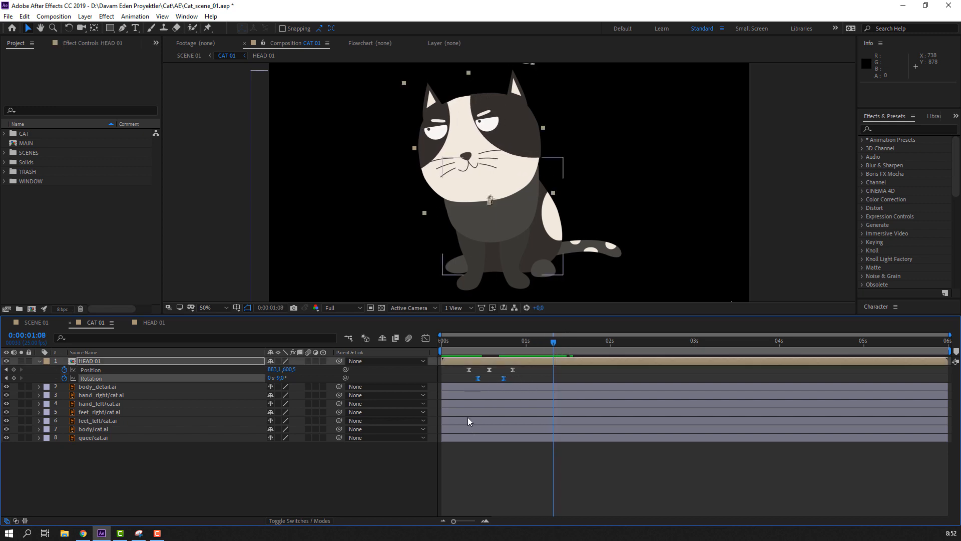
click(299, 493)
Step: Check in HEAD 01 where the second face turn ends, and review both head turns in CAT 01
click(481, 146)
double_click(480, 145)
drag(554, 343, 573, 342)
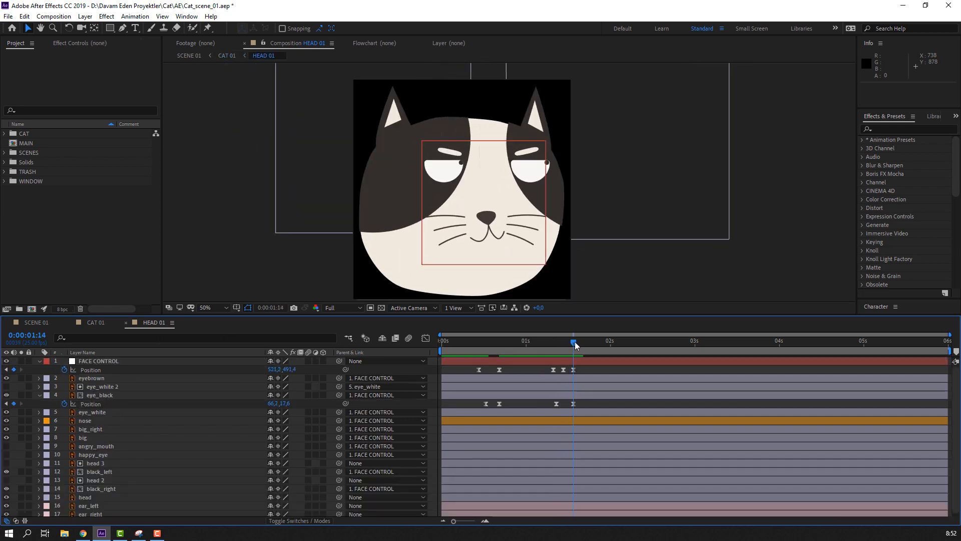
click(96, 323)
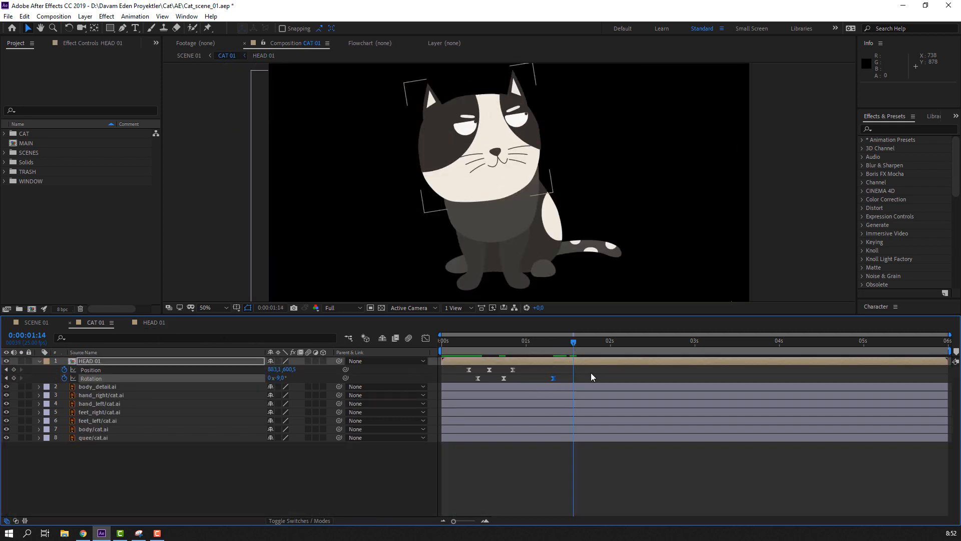
click(476, 342)
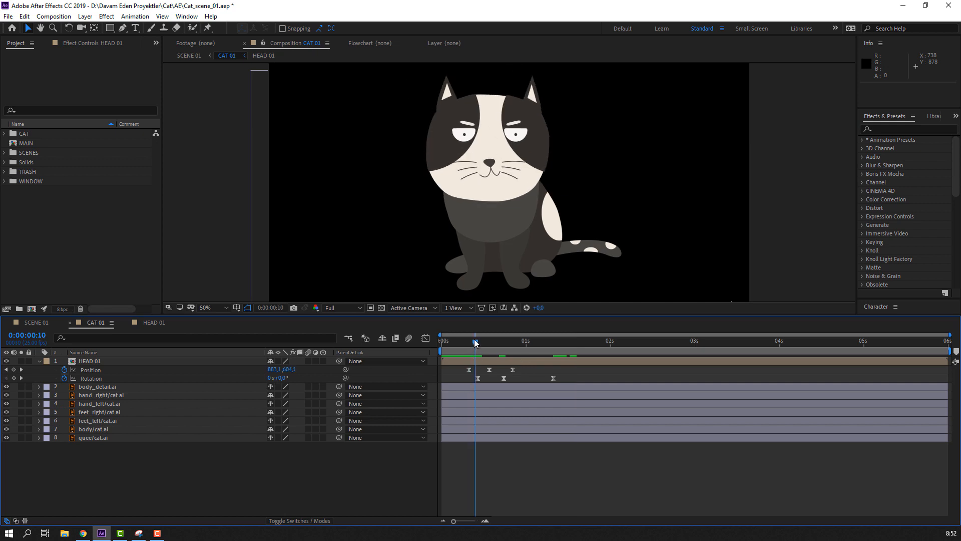
key(space)
click(527, 361)
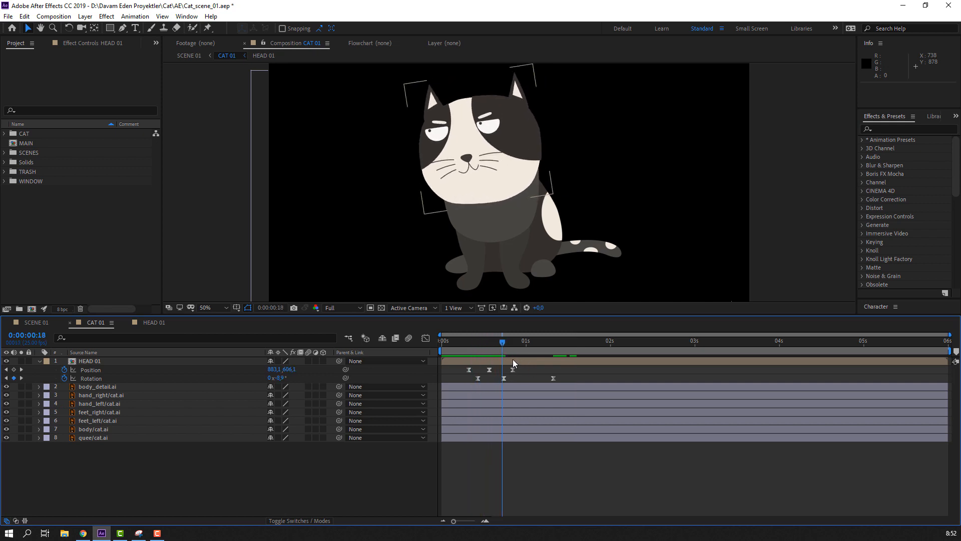
drag(549, 343, 560, 347)
key(space)
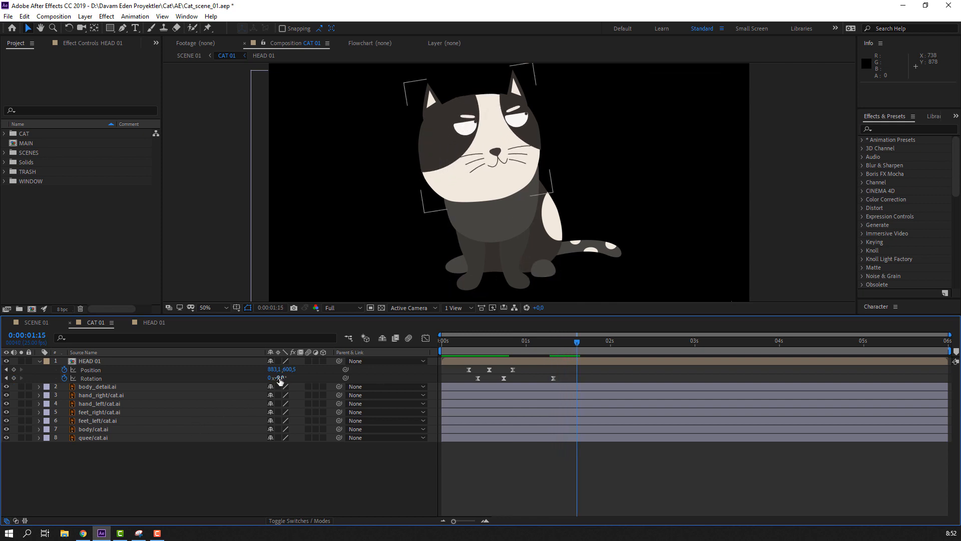
Step: Set HEAD 01's Rotation to 0.0° at 0:00:01:15, and duplicate its three Position keyframes for the second turn, starting slightly before 0:00:01:08
drag(281, 382, 286, 381)
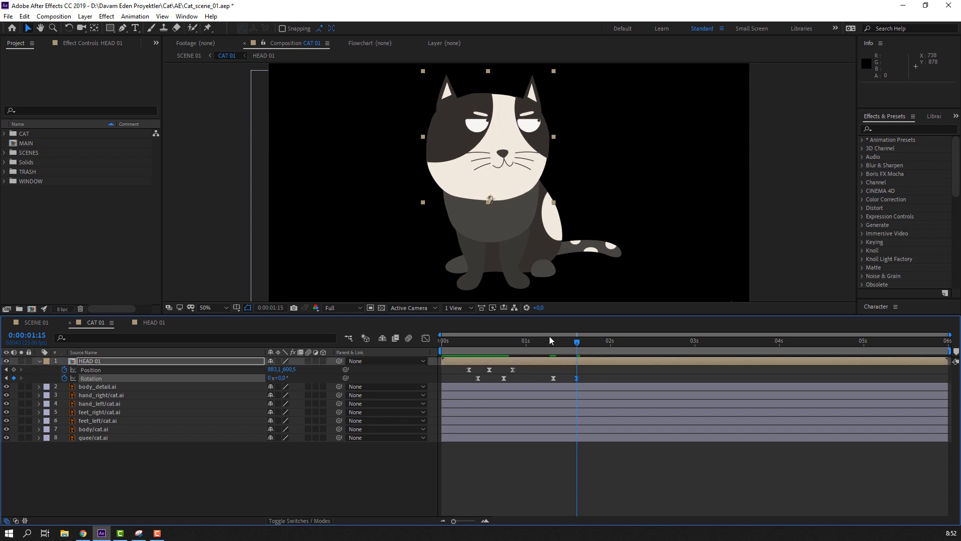
drag(549, 339, 465, 372)
key(ctrl+c)
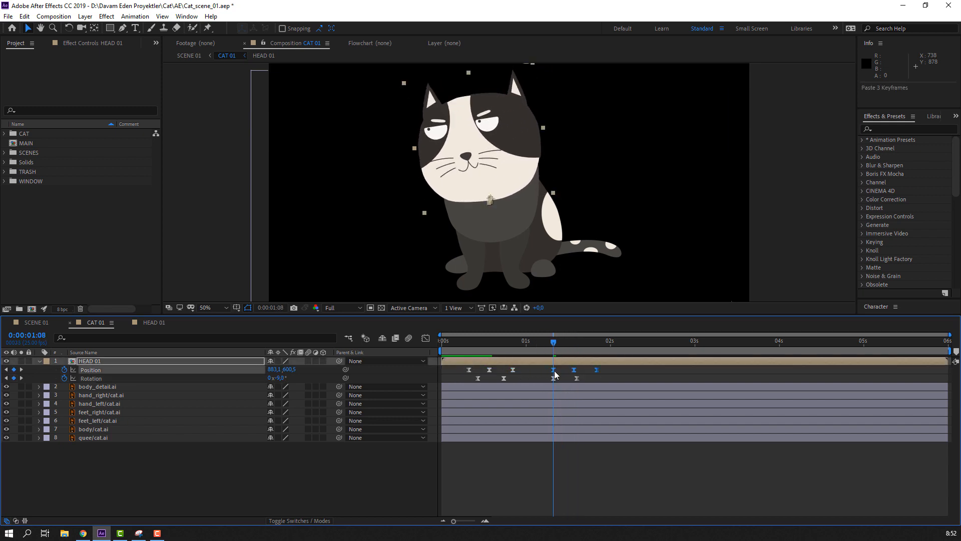
key(ctrl+v)
drag(556, 371, 579, 351)
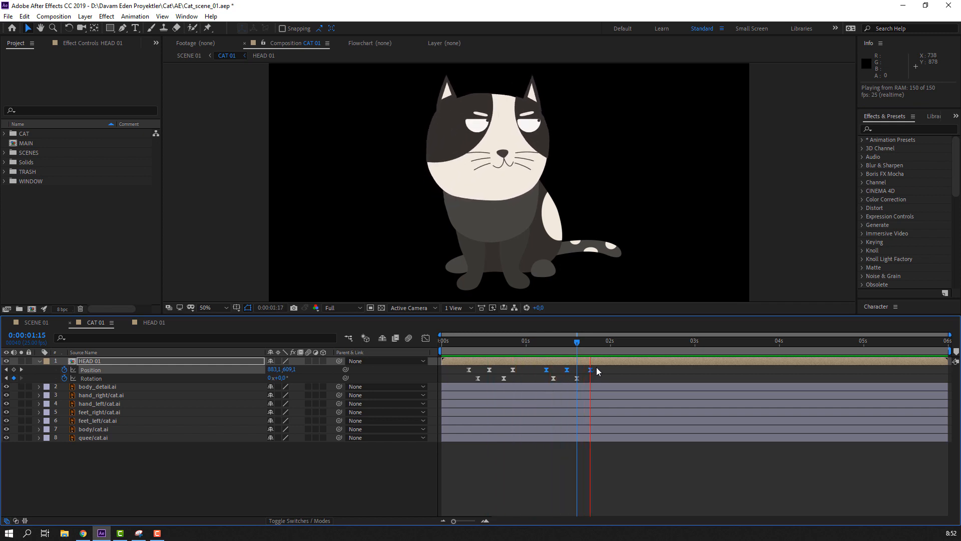
key(space)
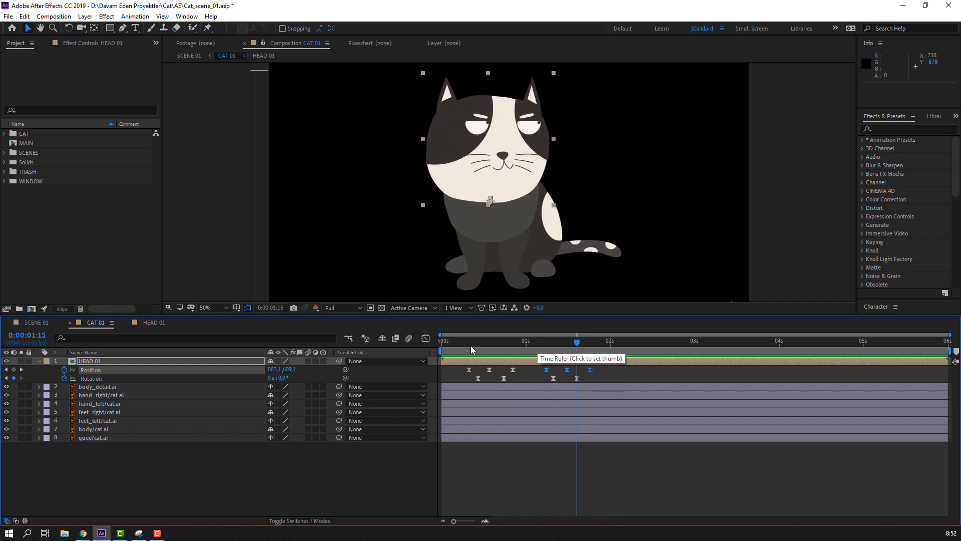
Step: At 0:00:00:19, set HEAD 01's Rotation to +9.0° and delete the adjacent earlier Rotation keyframe
drag(471, 346, 503, 348)
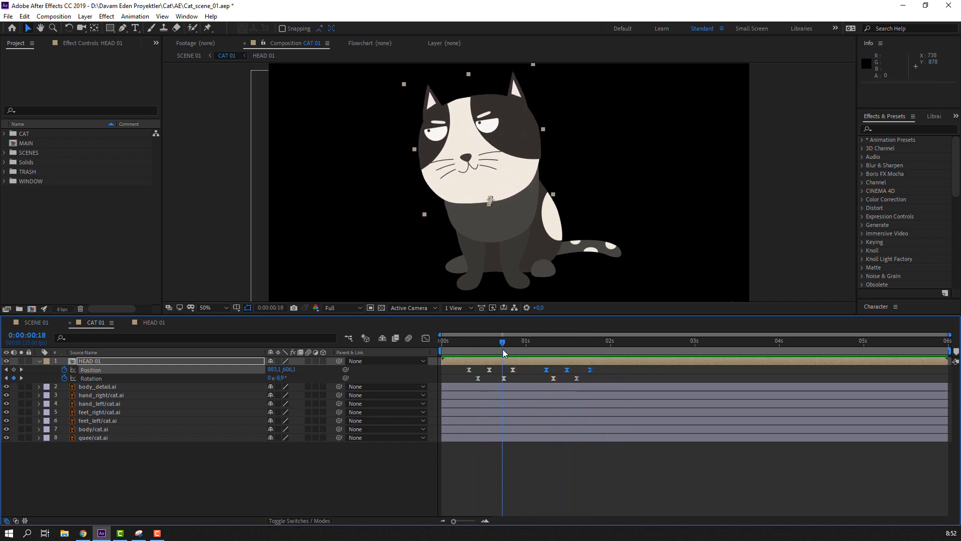
click(236, 477)
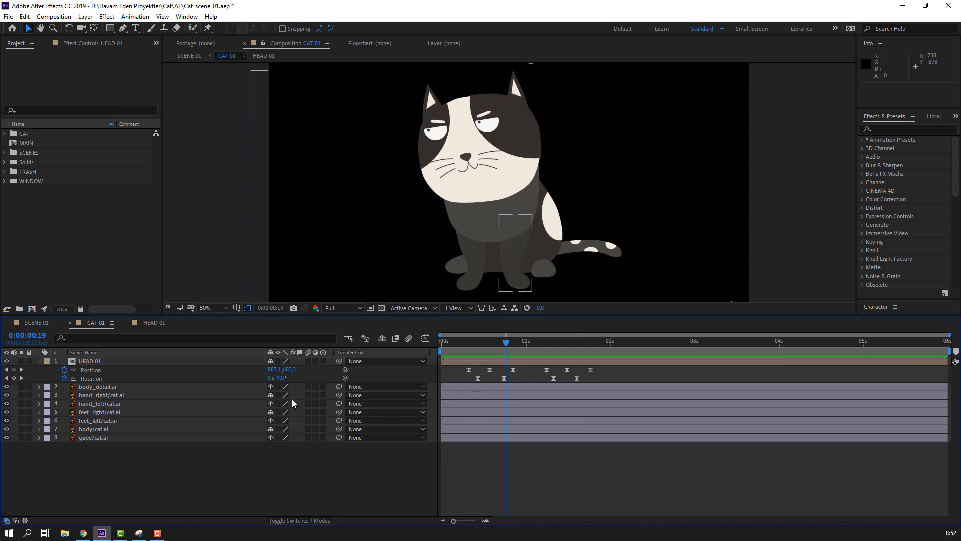
key(Page_Down)
drag(279, 378, 289, 378)
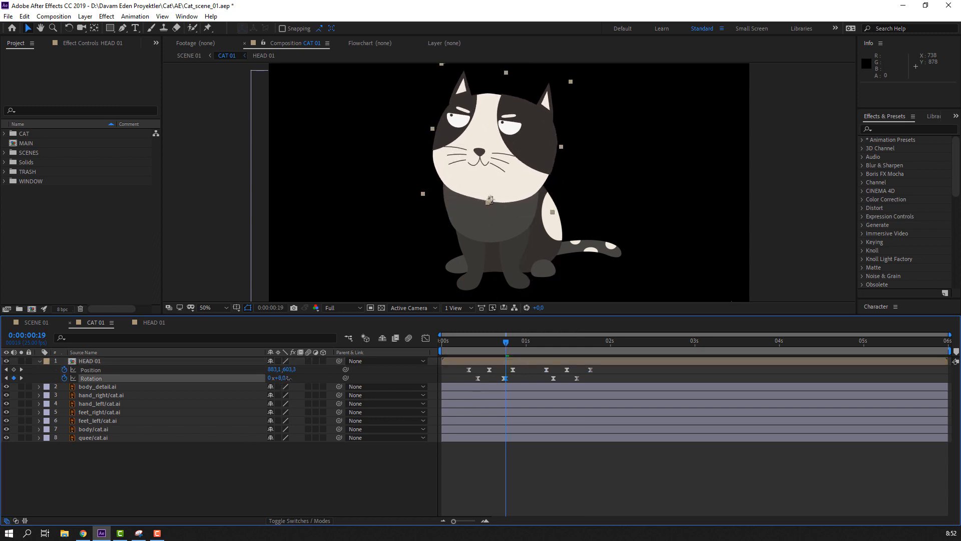
click(504, 379)
key(Delete)
Step: Copy HEAD 01's Rotation keyframe from 0:00:00:19 onto the one at 0:00:01:08
drag(455, 345, 553, 343)
click(505, 378)
key(ctrl+c)
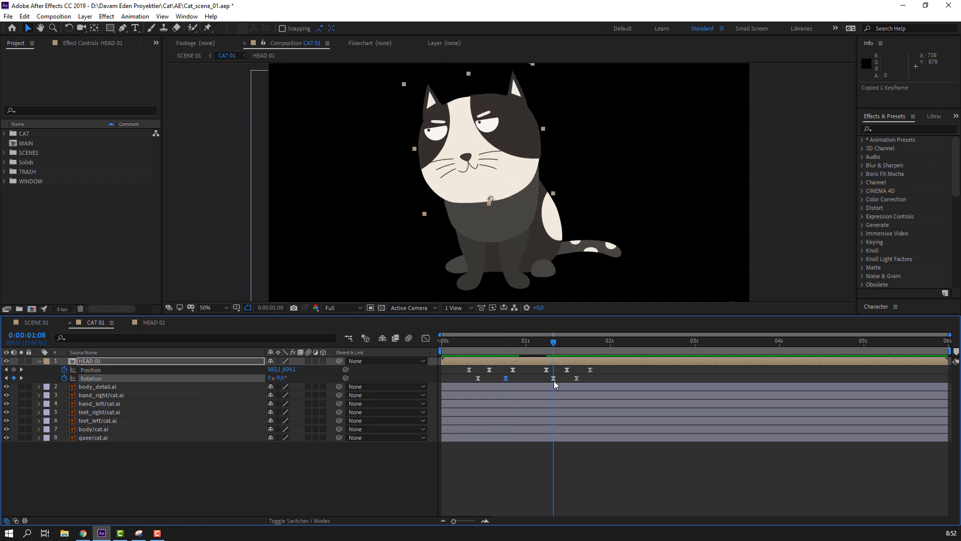
key(ctrl+v)
Step: At 0:00:01:15, rotate HEAD 01 to a negative angle so it tilts the opposite way, and preview the animation
drag(559, 343, 577, 347)
click(284, 380)
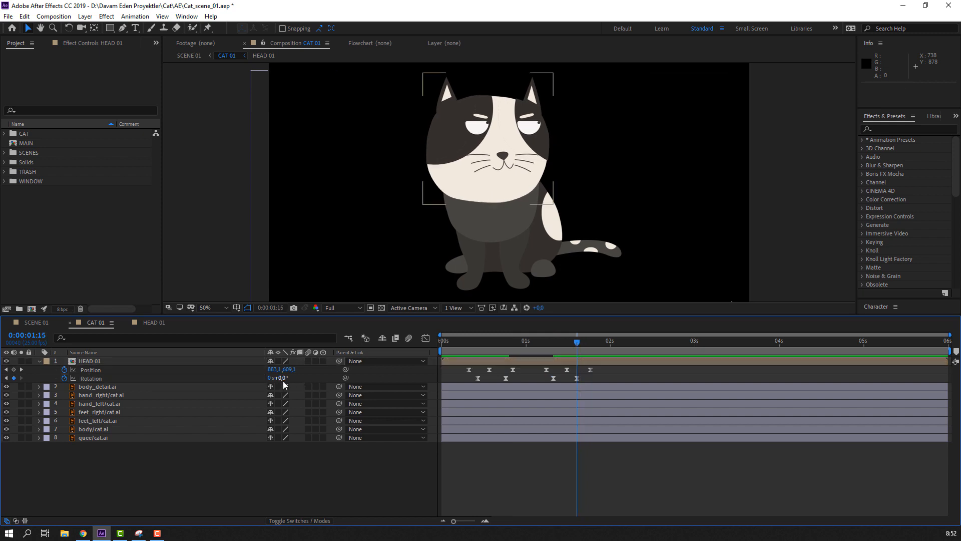
drag(282, 378, 277, 378)
drag(536, 346, 589, 350)
key(space)
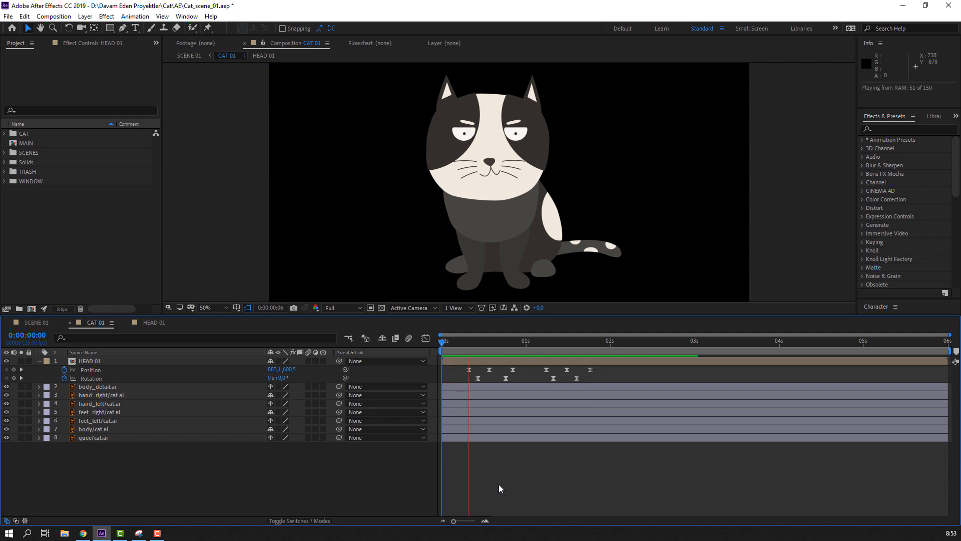
key(space)
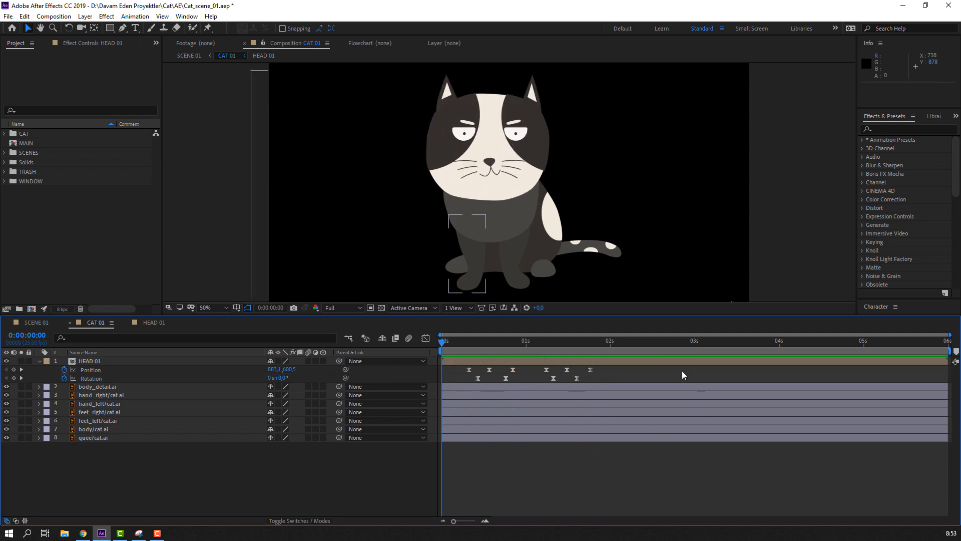
Step: Stretch the second turn's keyframes over a longer time, for HEAD 01 in CAT 01 and for FACE CONTROL and eye_black in HEAD 01
mouse_move(598, 367)
mouse_down()
mouse_move(542, 382)
mouse_move(598, 370)
mouse_up()
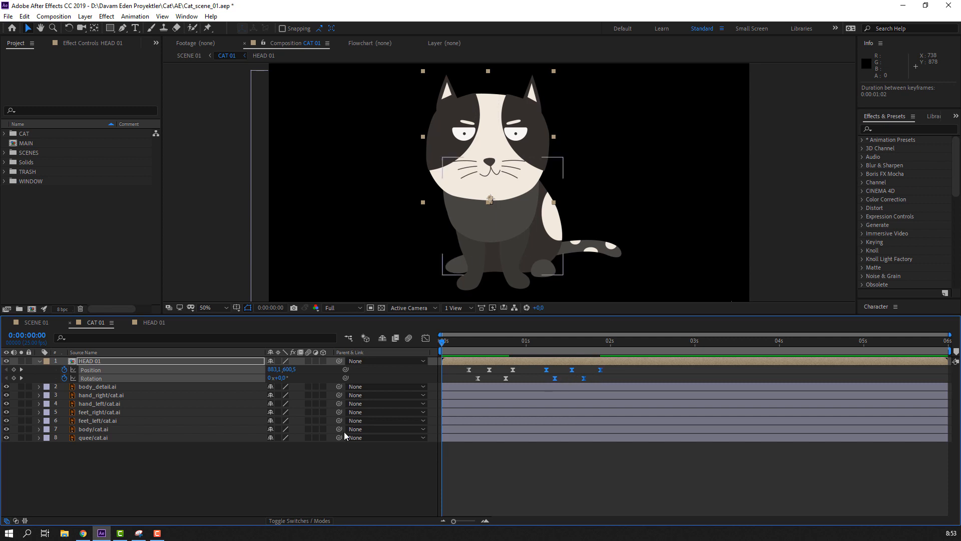
click(140, 323)
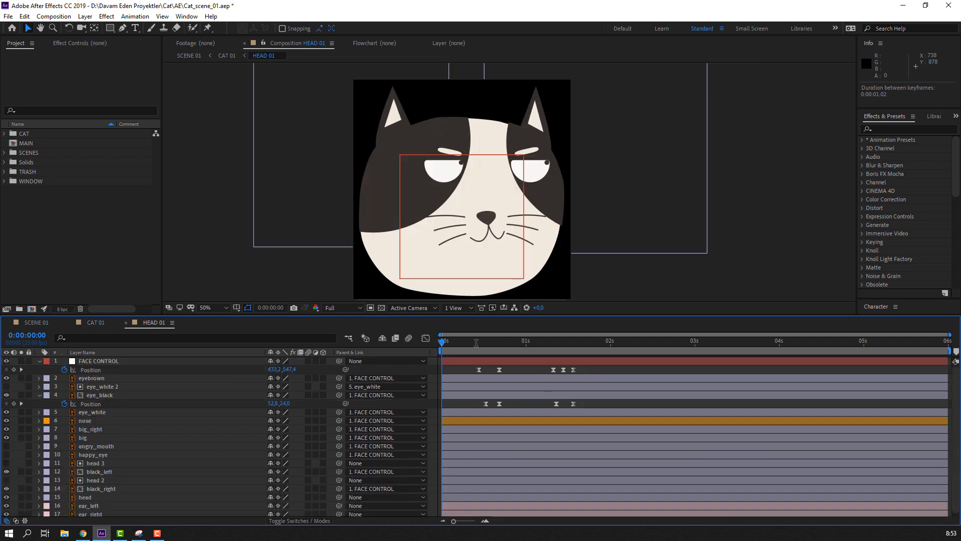
click(577, 371)
drag(579, 371, 585, 403)
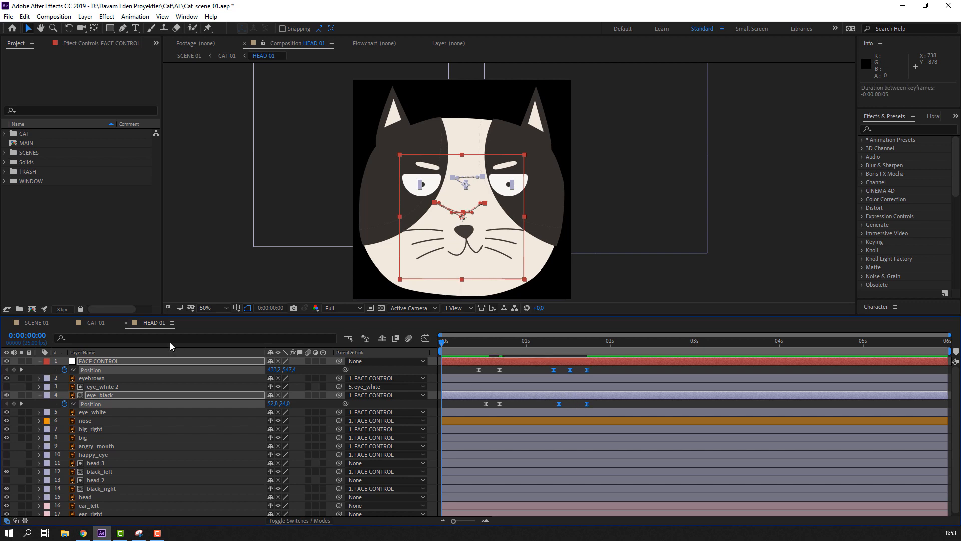
Step: Play back both head turns in CAT 01 and save the project
click(94, 328)
key(space)
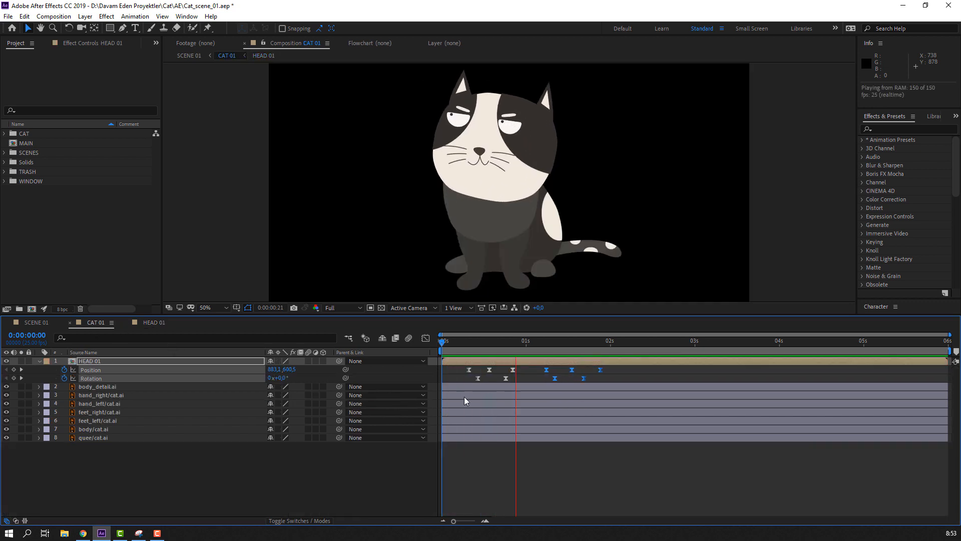
key(space)
scroll(419, 266, down, 2)
key(space)
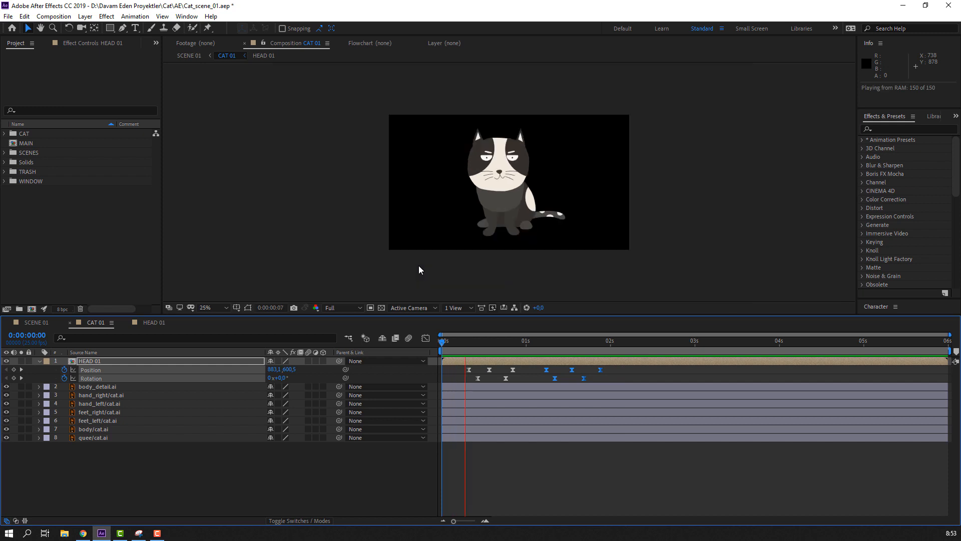
scroll(483, 246, up, 2)
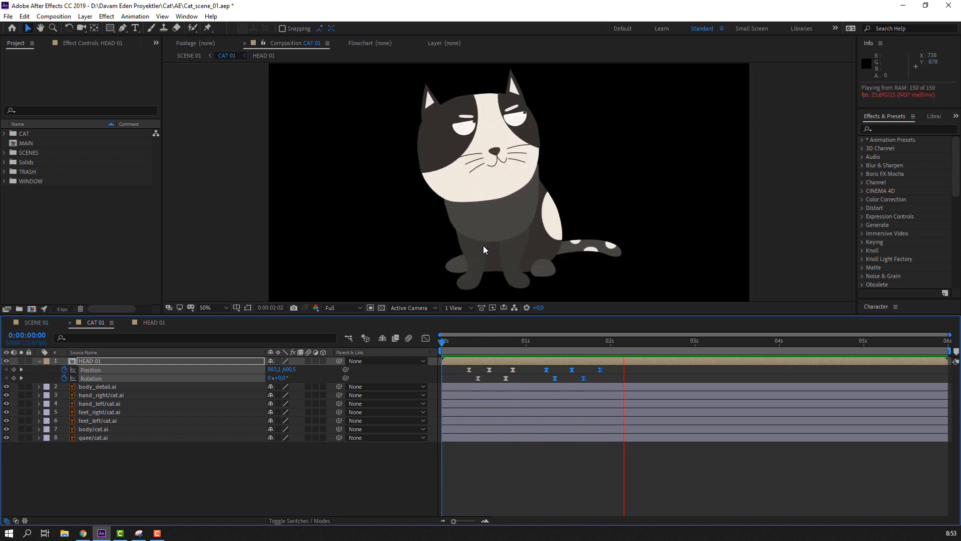
key(space)
drag(477, 344, 463, 343)
key(ctrl+s)
Step: In HEAD 01, add starting Position keyframes to the ear_left and ear_right layers at 0:00:00:11
click(469, 342)
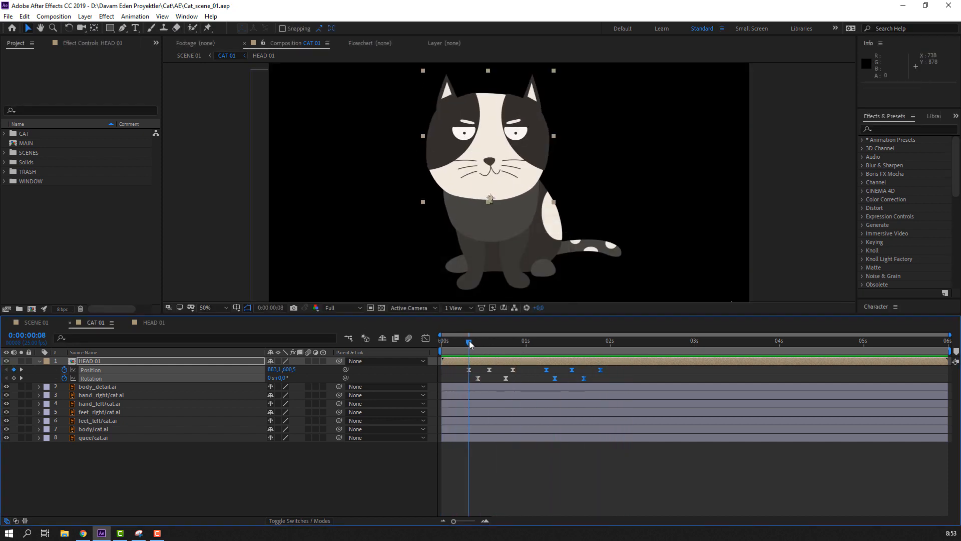
click(144, 324)
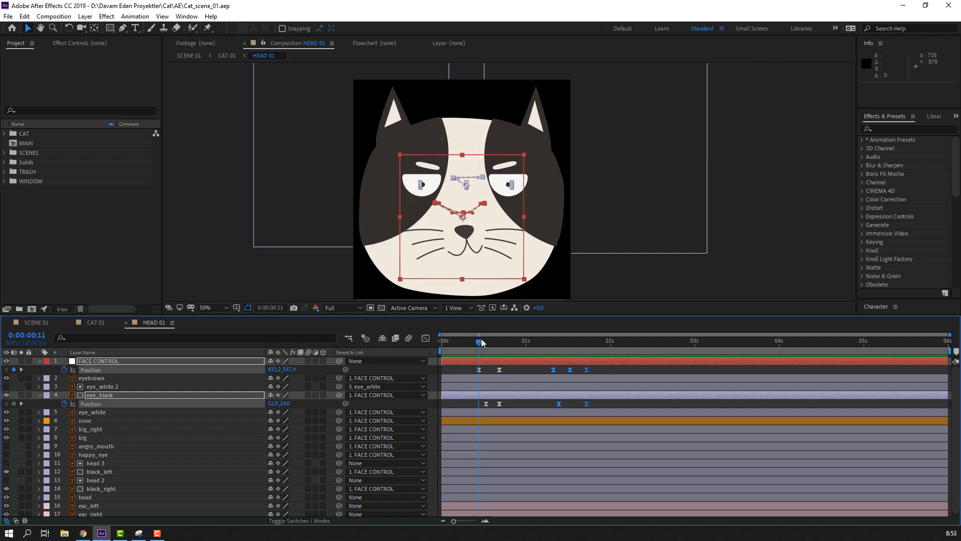
click(506, 371)
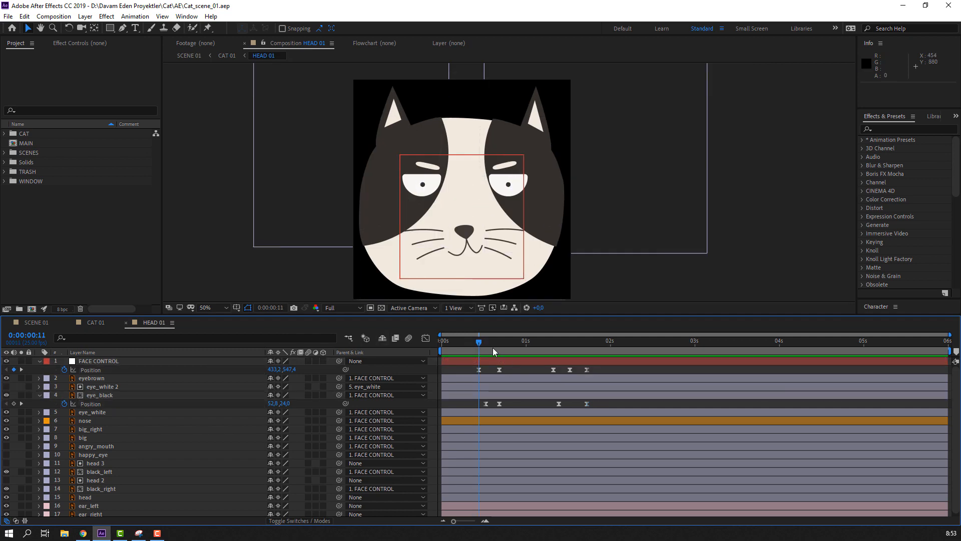
mouse_move(478, 344)
mouse_down()
mouse_move(501, 341)
mouse_move(475, 342)
mouse_up()
click(414, 120)
scroll(90, 480, down, 1)
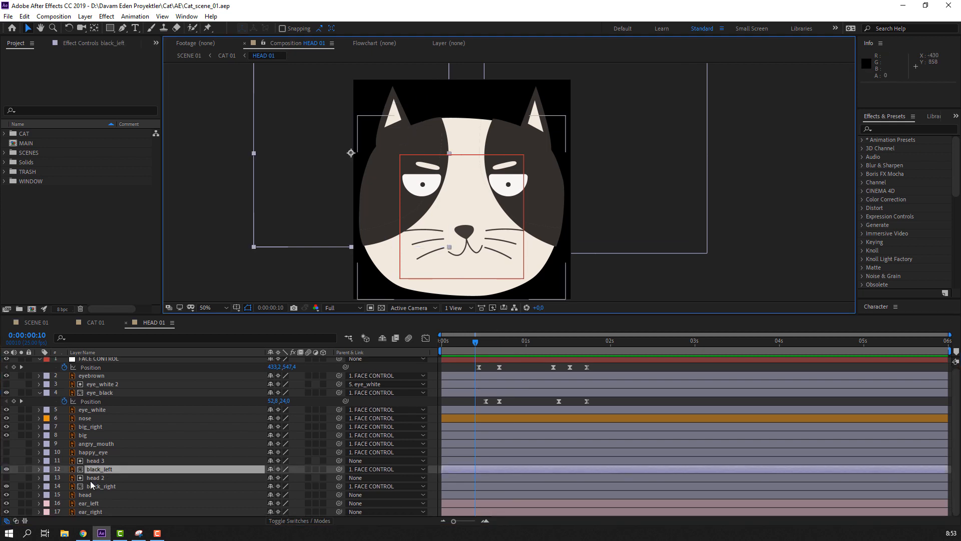
click(100, 503)
shift+click(98, 511)
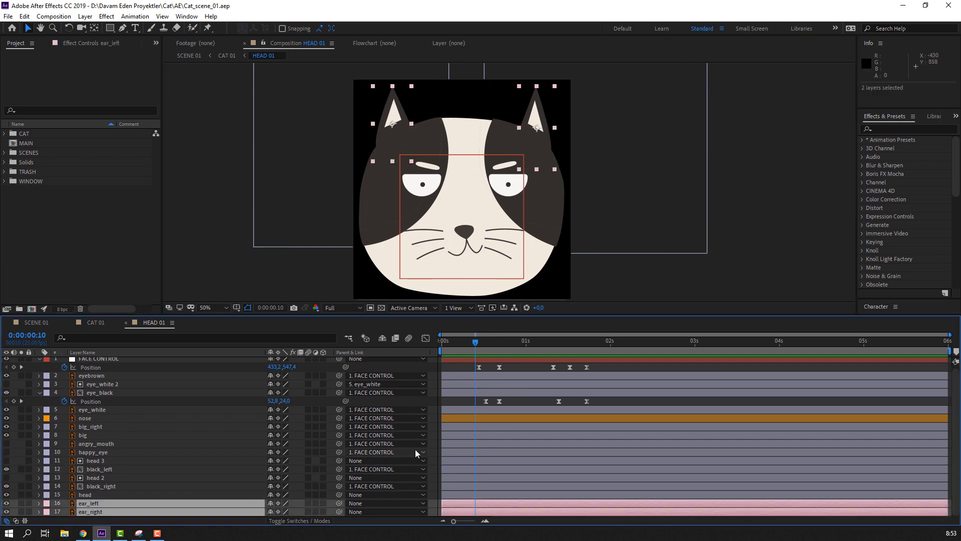
key(p)
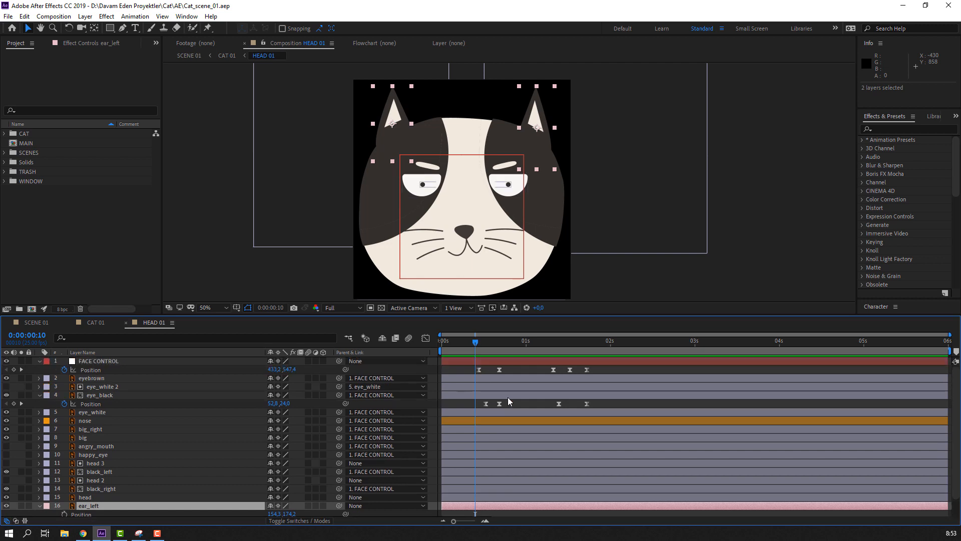
scroll(100, 481, down, 1)
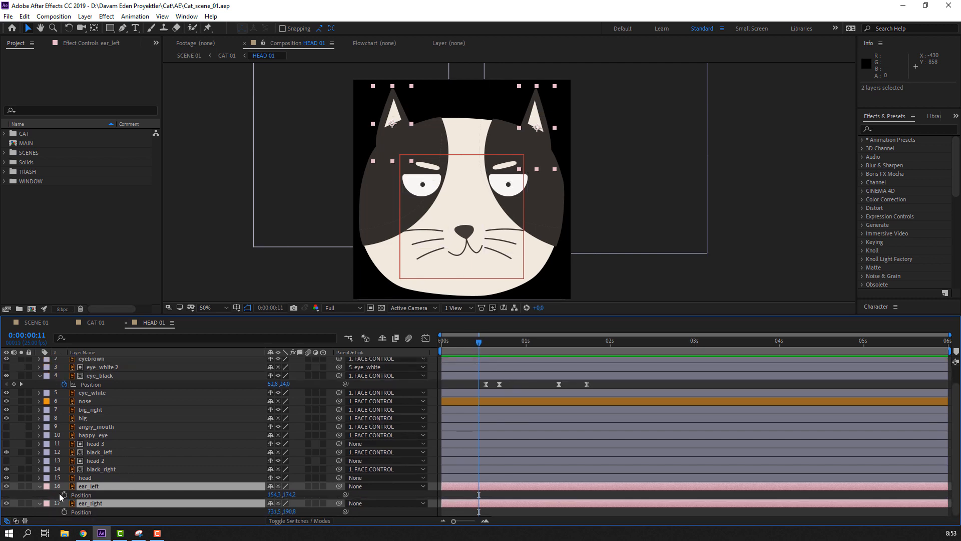
click(63, 495)
scroll(504, 372, up, 1)
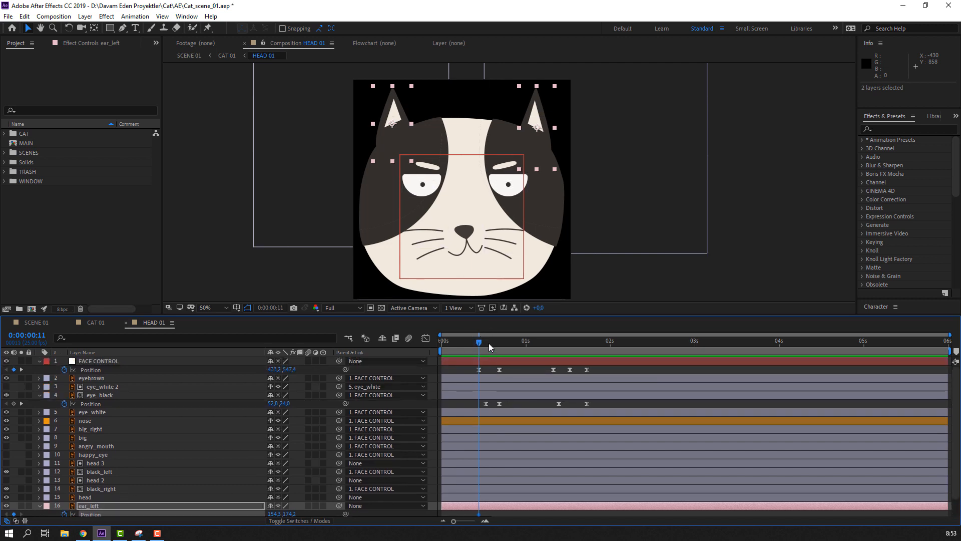
Step: At 0:00:00:17, lower ear_left to position 154.3, 214.2 and raise ear_right to position 731.5, 186.8
drag(481, 341, 499, 341)
click(517, 367)
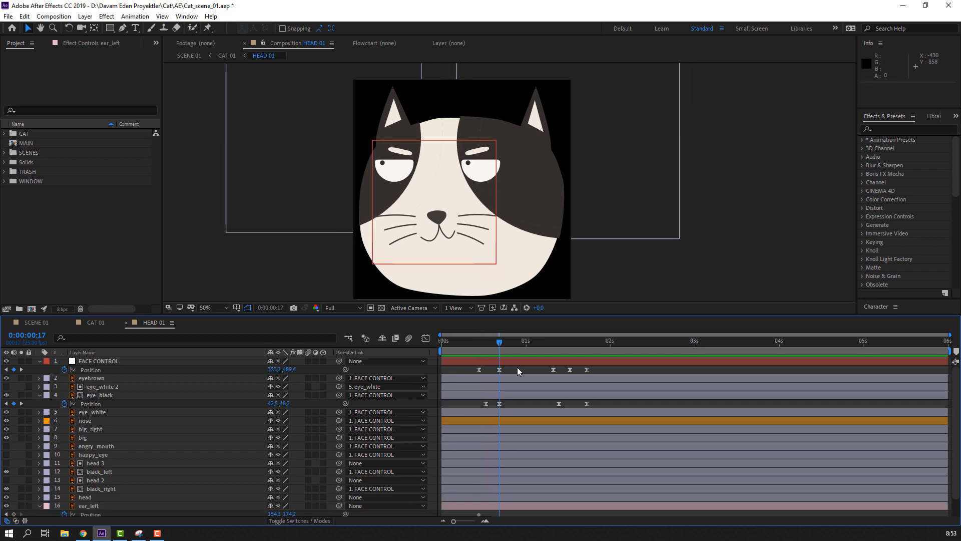
scroll(515, 390, down, 1)
click(400, 130)
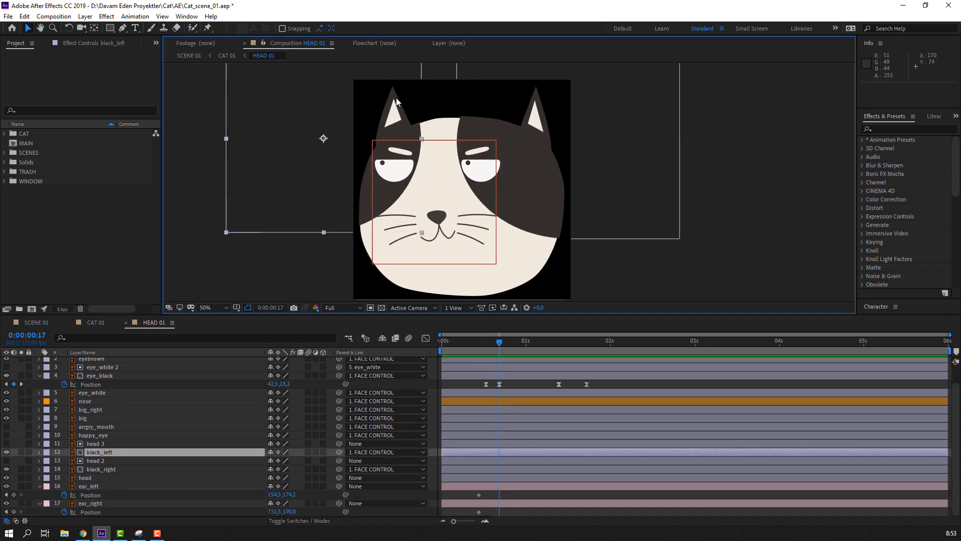
key(comma)
click(86, 486)
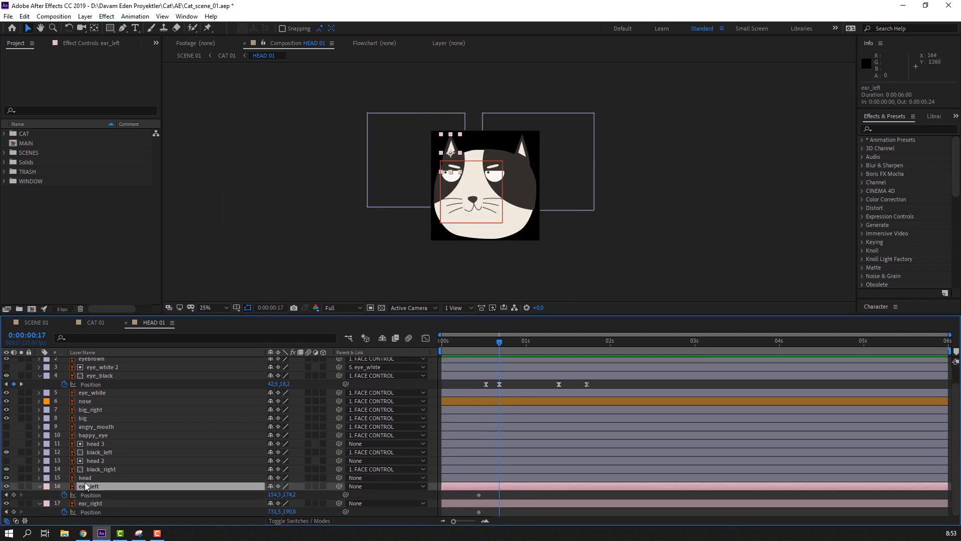
key(shift+Down)
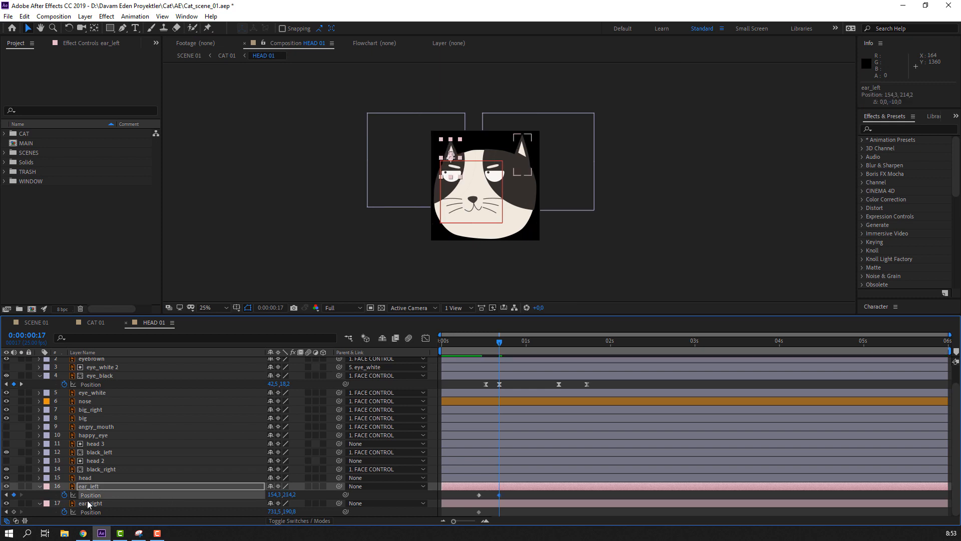
click(87, 504)
key(Up)
click(642, 238)
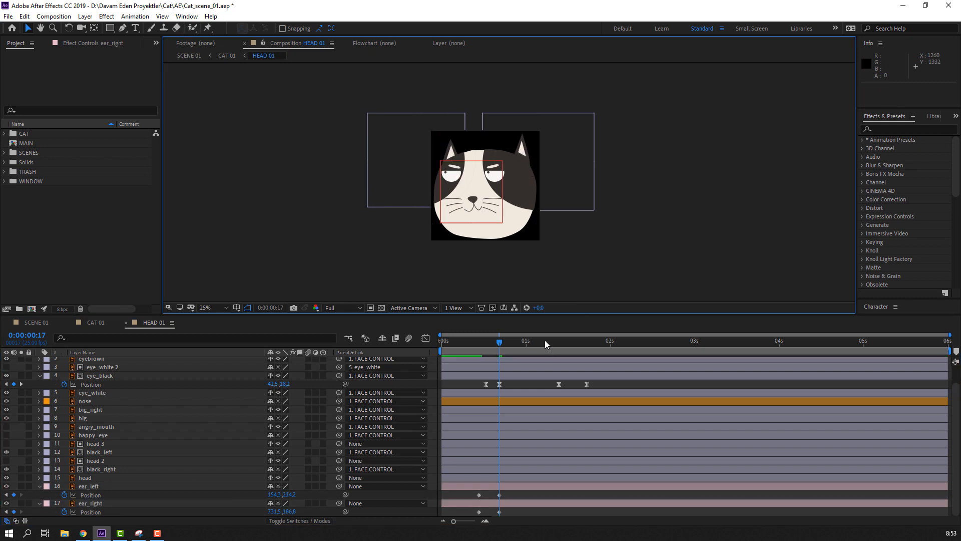
Step: At 0:00:00:13, shift ear_right inward to position 711.5, 189.5, and move that keyframe to 0:00:00:17, replacing the one there
drag(545, 340, 487, 350)
scroll(547, 188, up, 2)
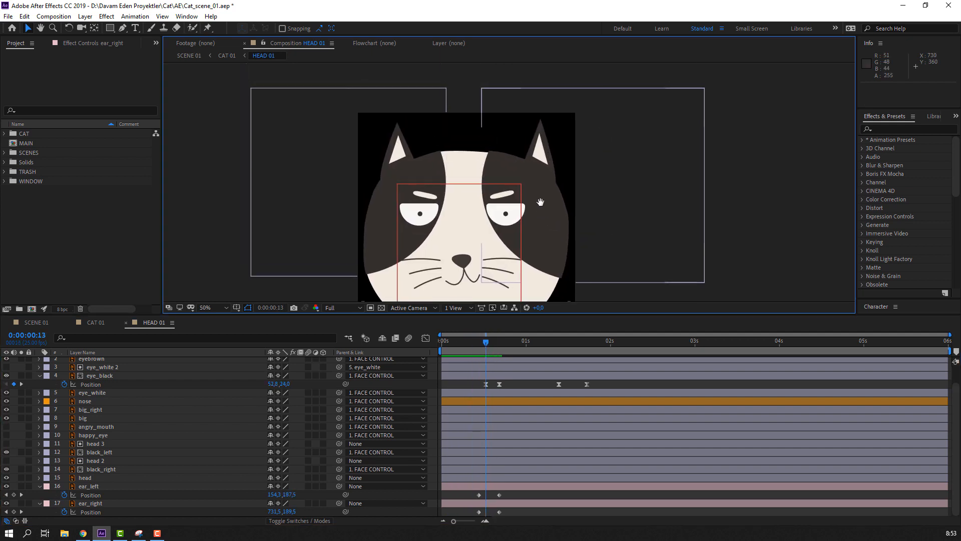
scroll(541, 202, up, 2)
click(574, 136)
scroll(571, 152, down, 2)
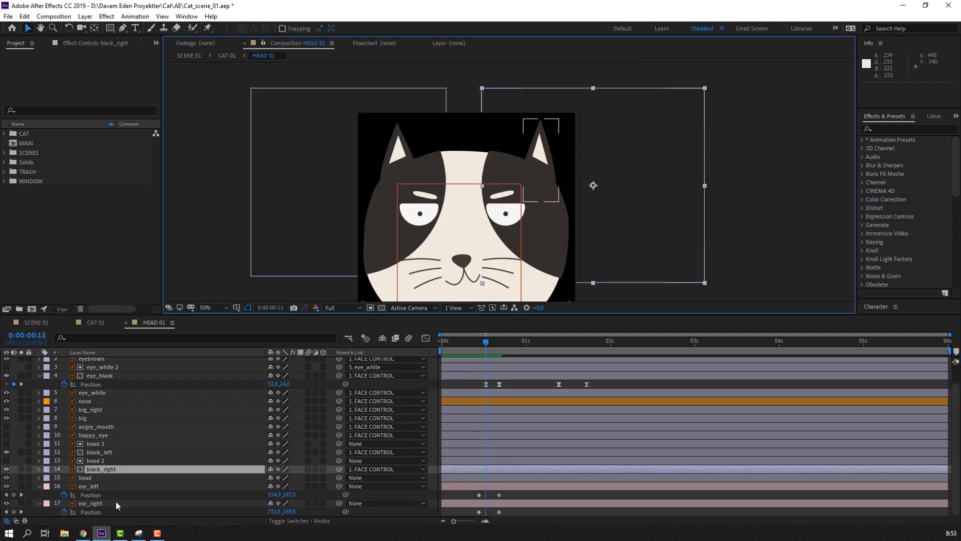
click(98, 503)
click(100, 511)
key(Left)
key(Left)
key(Left)
key(Left)
key(Left)
key(Left)
key(Left)
key(Left)
key(Left)
key(Left)
key(Left)
key(Left)
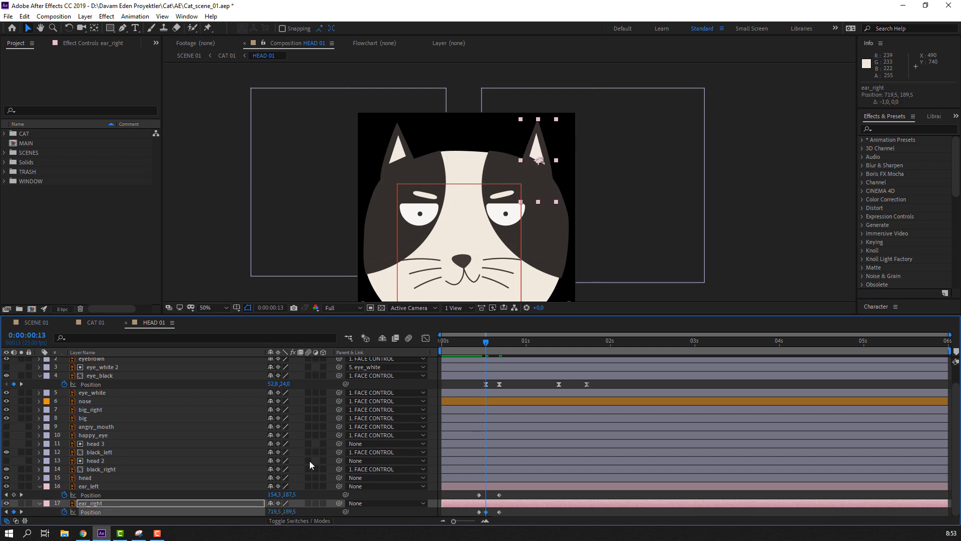
key(Left)
key(Left)
key(Left)
key(Left)
key(Left)
key(Left)
key(Left)
key(Left)
drag(466, 340, 461, 342)
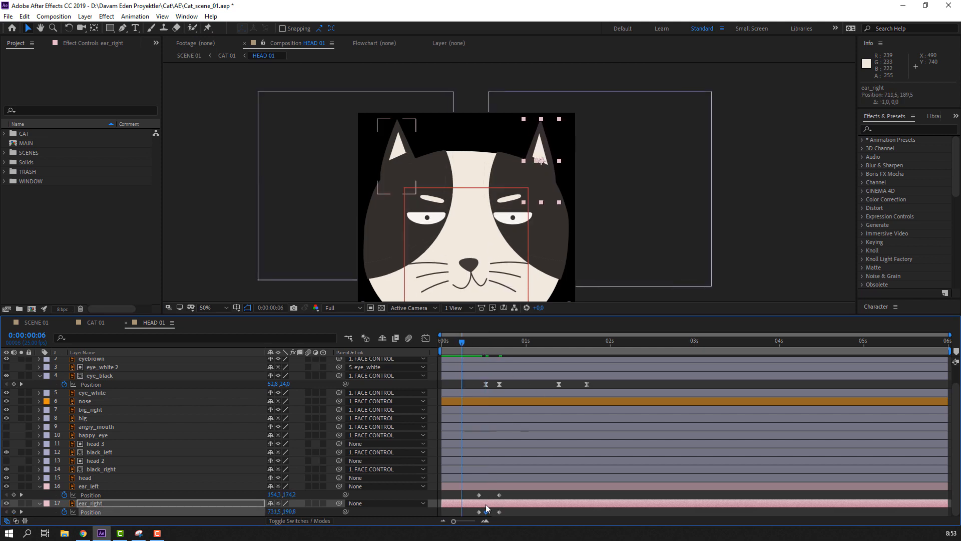
drag(485, 513, 498, 512)
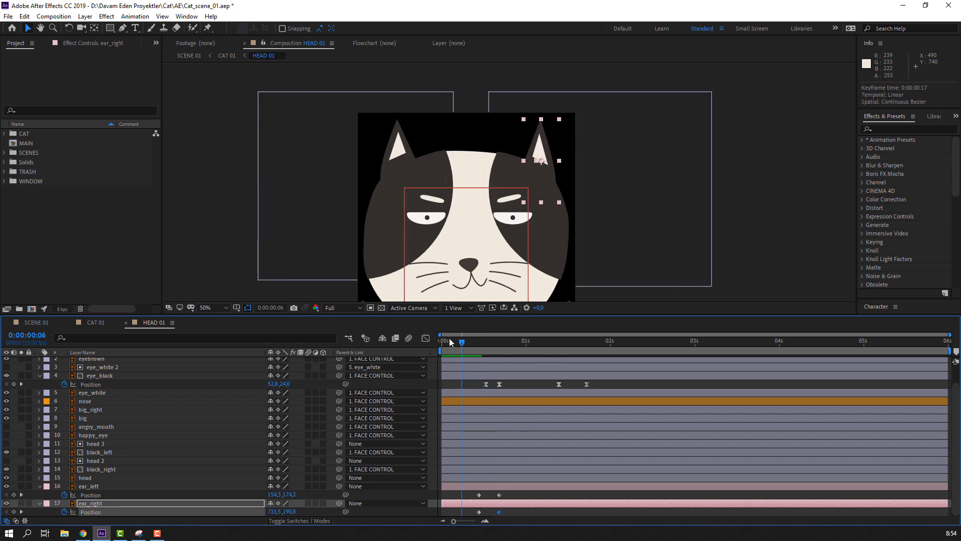
Step: Add Position keyframes holding the current ear poses on ear_left and ear_right at 0:00:01:09
click(497, 349)
drag(491, 351, 557, 354)
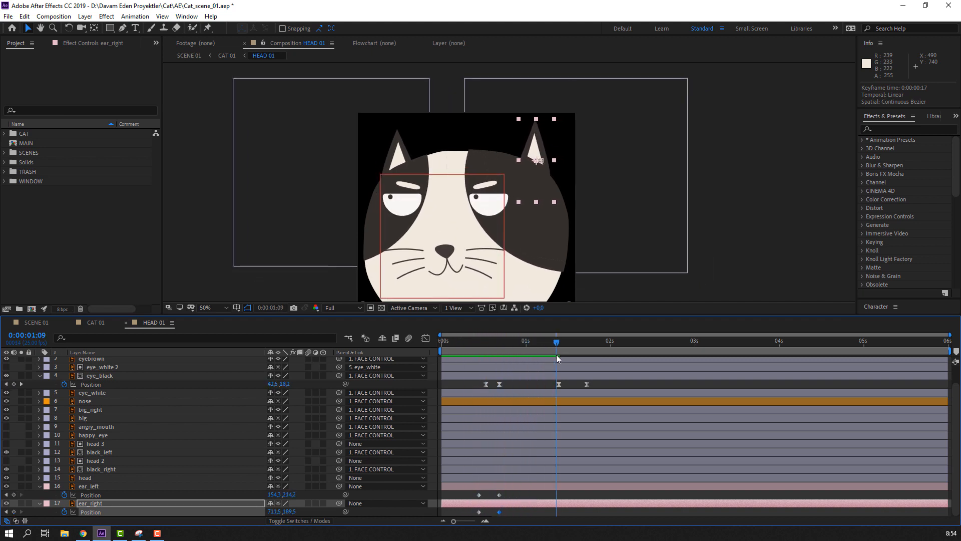
click(14, 495)
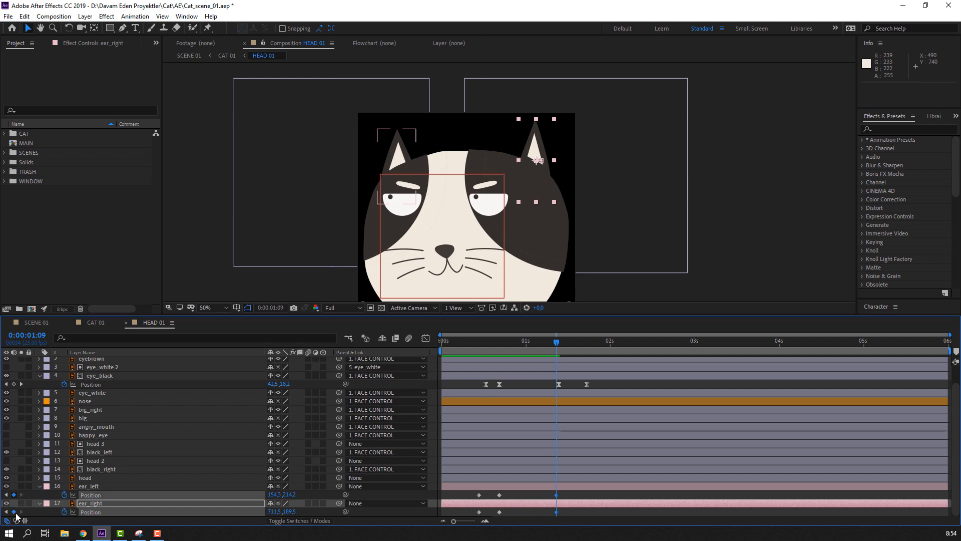
click(14, 511)
click(575, 497)
Step: At 0:00:01:18, move ear_left to position 195.3, 157.2 and ear_right to position 743.5, 248.5
drag(557, 345, 587, 348)
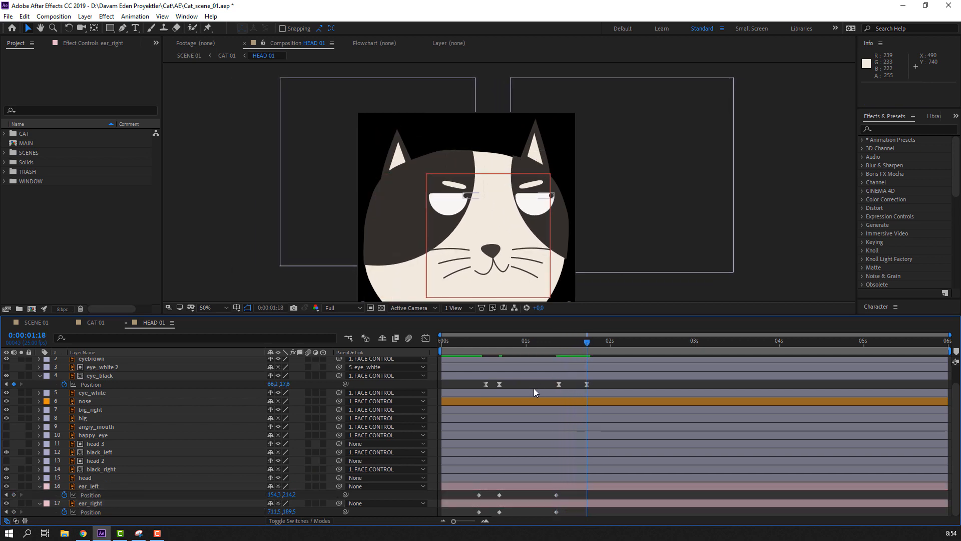
click(248, 495)
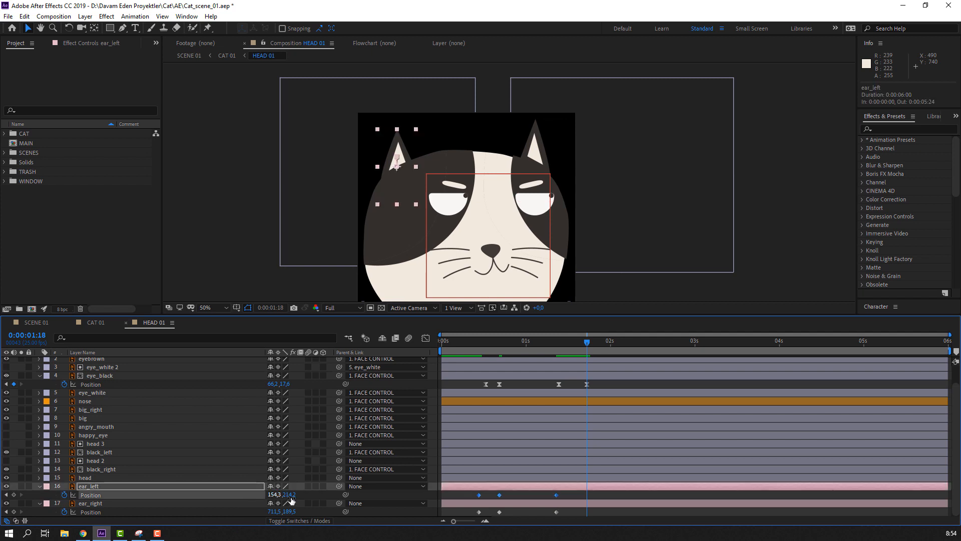
drag(288, 495, 310, 507)
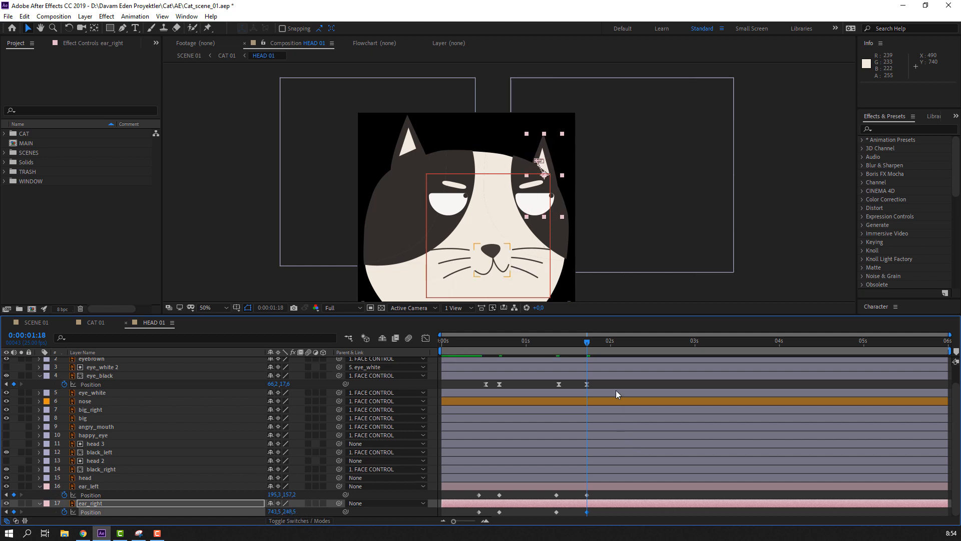
click(603, 387)
Step: Apply Easy Ease to all Position keyframes of ear_left and ear_right
mouse_move(538, 344)
mouse_down()
mouse_move(579, 342)
mouse_move(533, 345)
mouse_up()
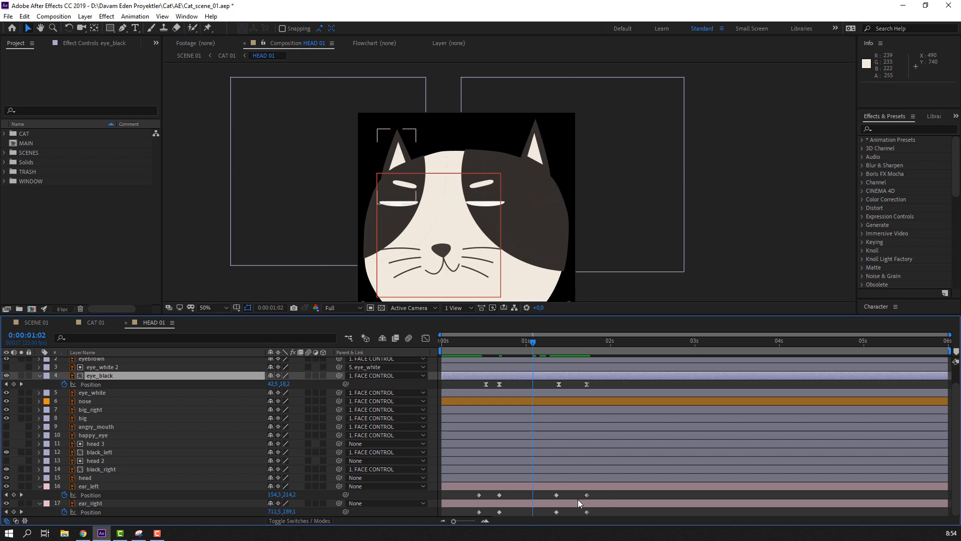
drag(595, 490, 480, 516)
right_click(479, 512)
mouse_move(525, 506)
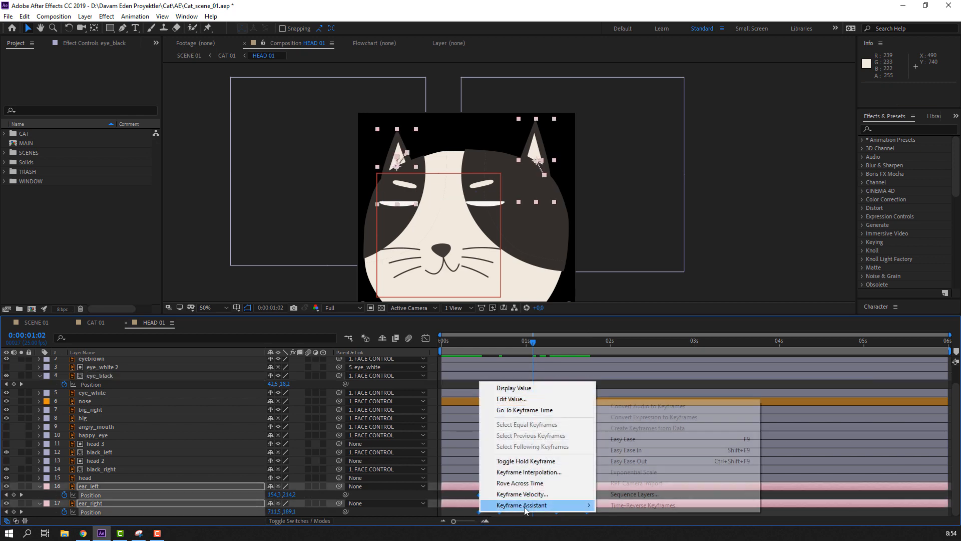
click(623, 439)
click(590, 389)
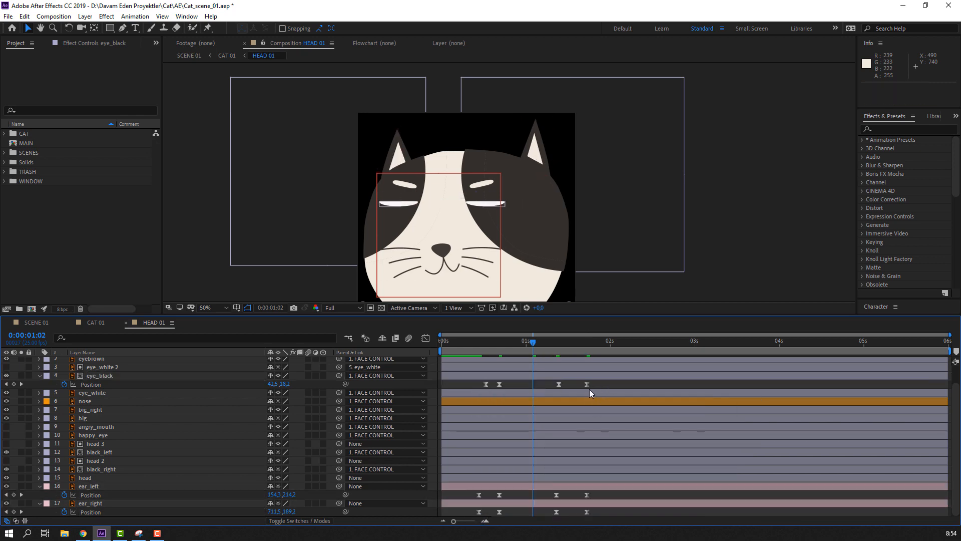
Step: Enlarge the timeline, fit the HEAD 01 view, and play back the head turns with the ear motion
drag(406, 316, 402, 279)
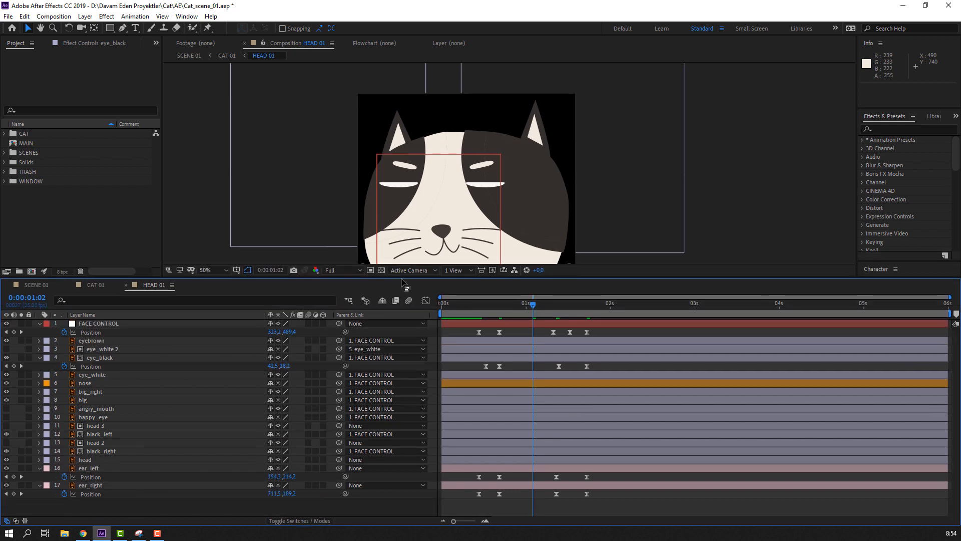
click(219, 275)
click(223, 298)
key(space)
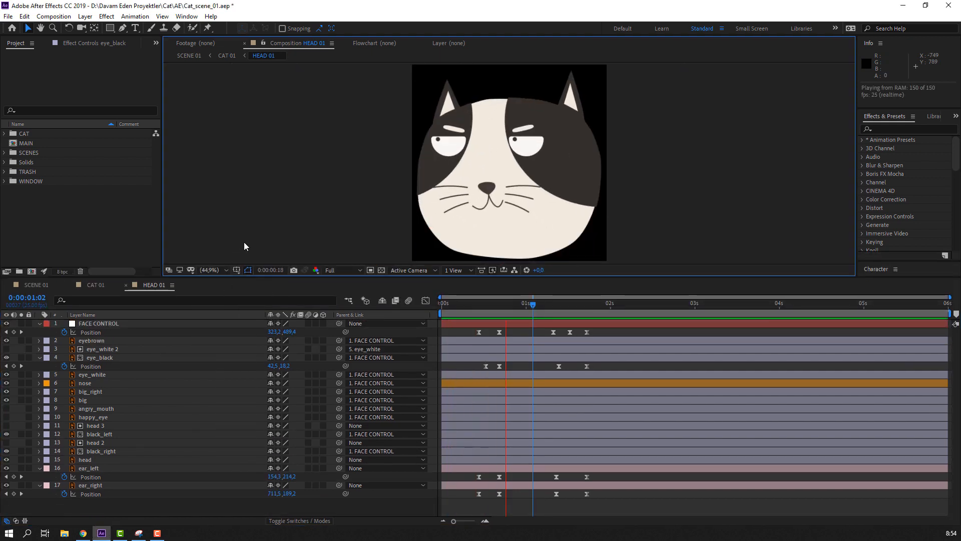
key(space)
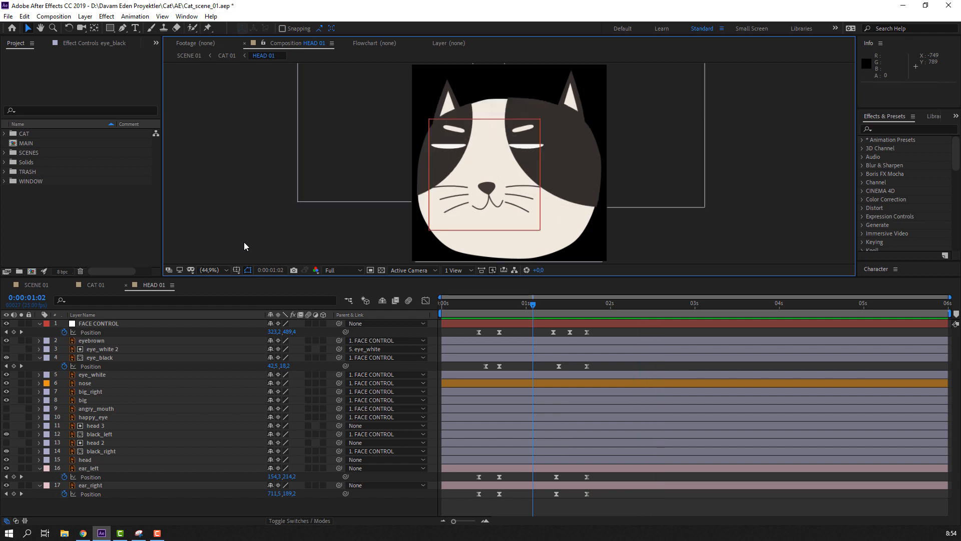
Step: Play back the head turns in CAT 01 with the whole cat fitted in the view
click(95, 284)
key(space)
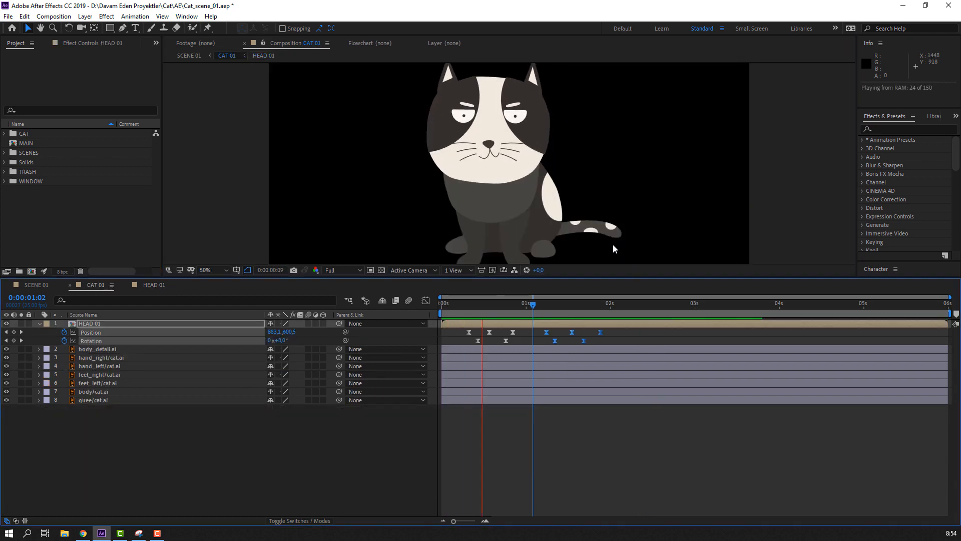
key(space)
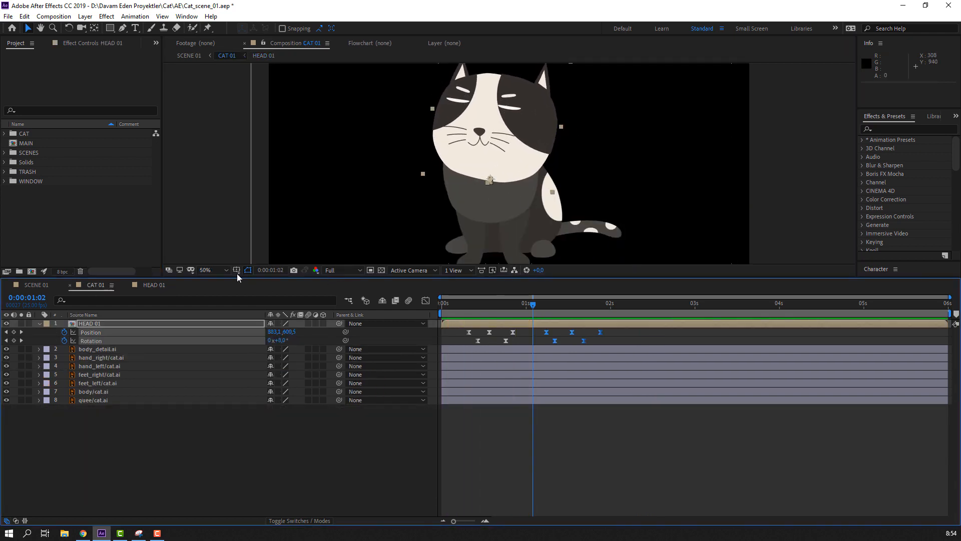
click(215, 270)
click(213, 291)
drag(442, 277, 442, 326)
key(space)
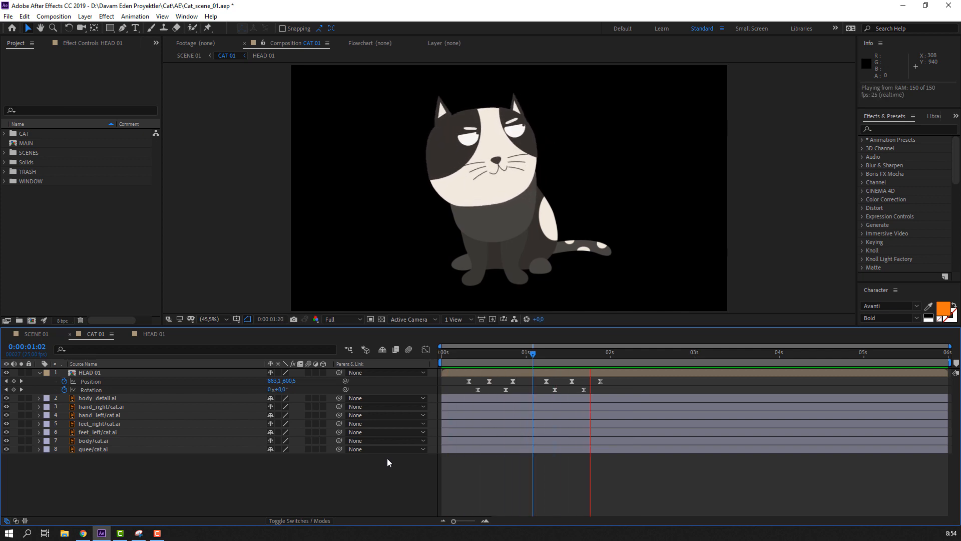
key(space)
Step: In HEAD 01, select ear_left's Position keyframes at 0:00:00:17 and 0:00:01:09 and lower the ear to 154.3, 247.2
mouse_move(514, 351)
mouse_down()
mouse_move(459, 356)
mouse_move(534, 359)
mouse_move(485, 354)
mouse_move(503, 354)
mouse_up()
click(148, 339)
key(u)
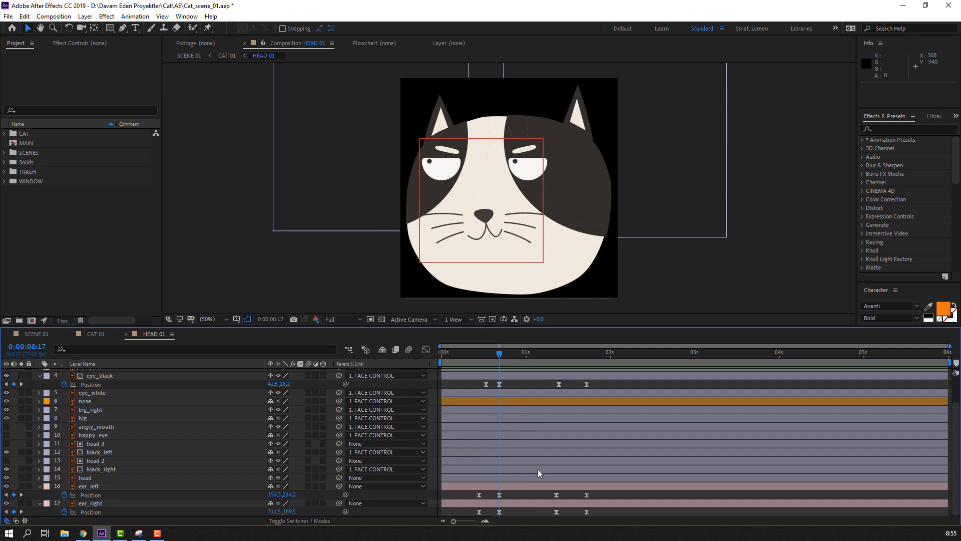
click(500, 495)
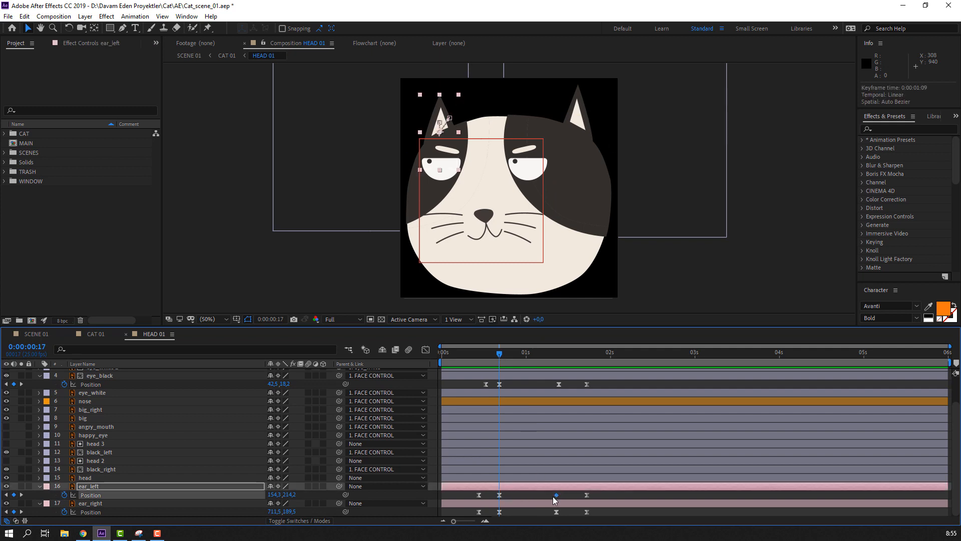
key(ctrl+z)
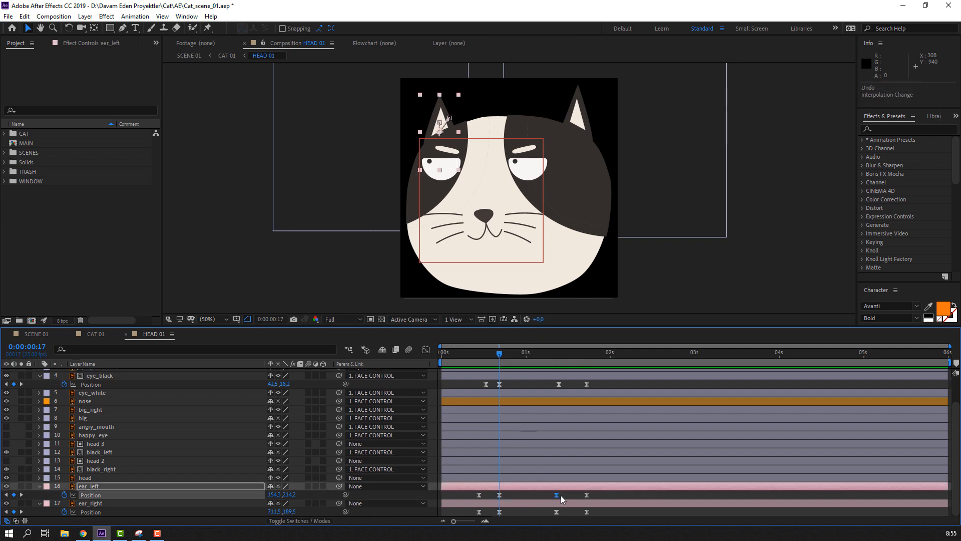
drag(563, 492, 491, 497)
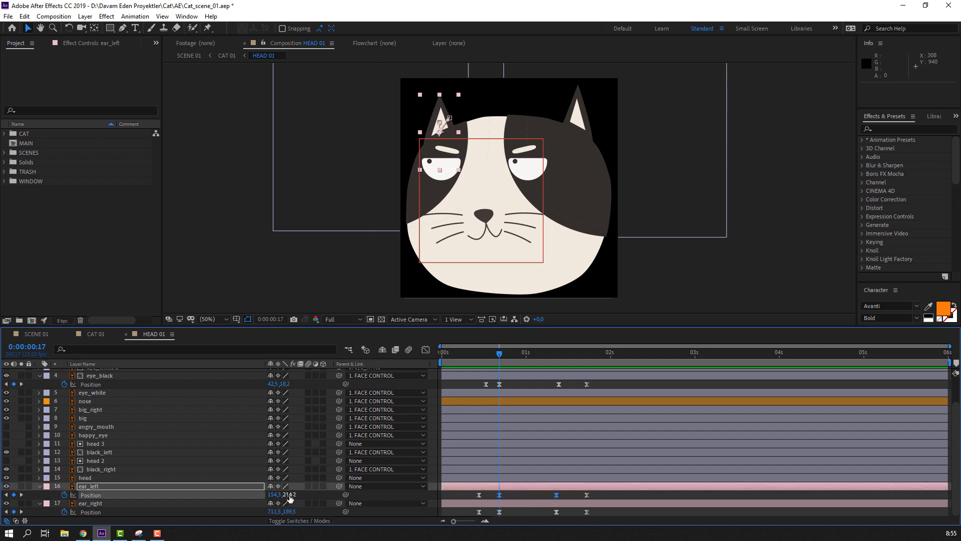
drag(289, 498, 305, 497)
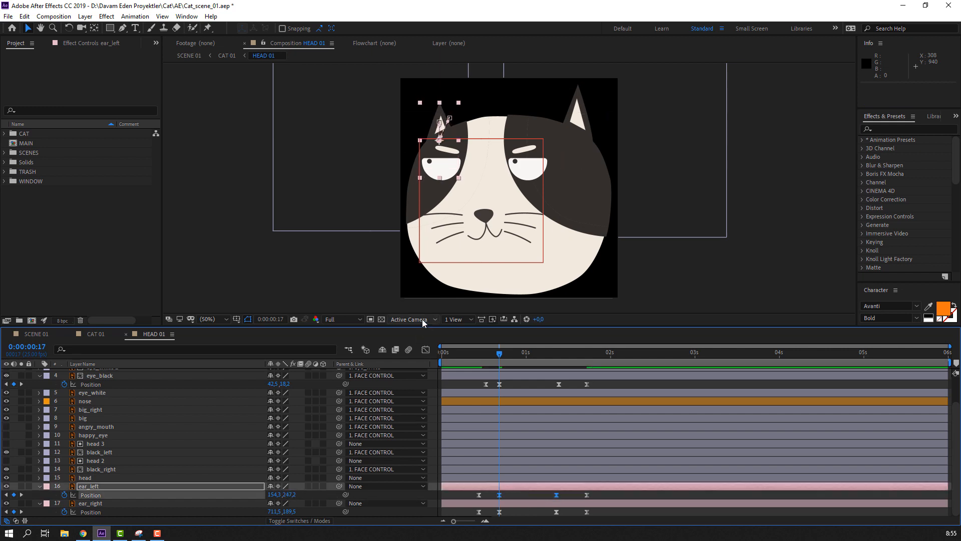
Step: At 0:00:01:18, lower ear_right to position 743.5, 269.5
drag(461, 358, 473, 359)
drag(516, 365, 587, 371)
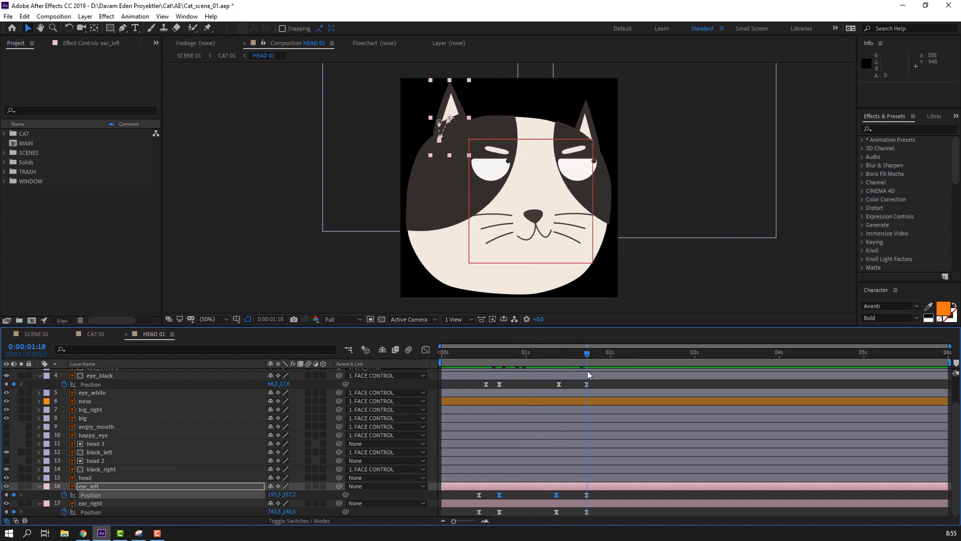
click(611, 497)
click(587, 512)
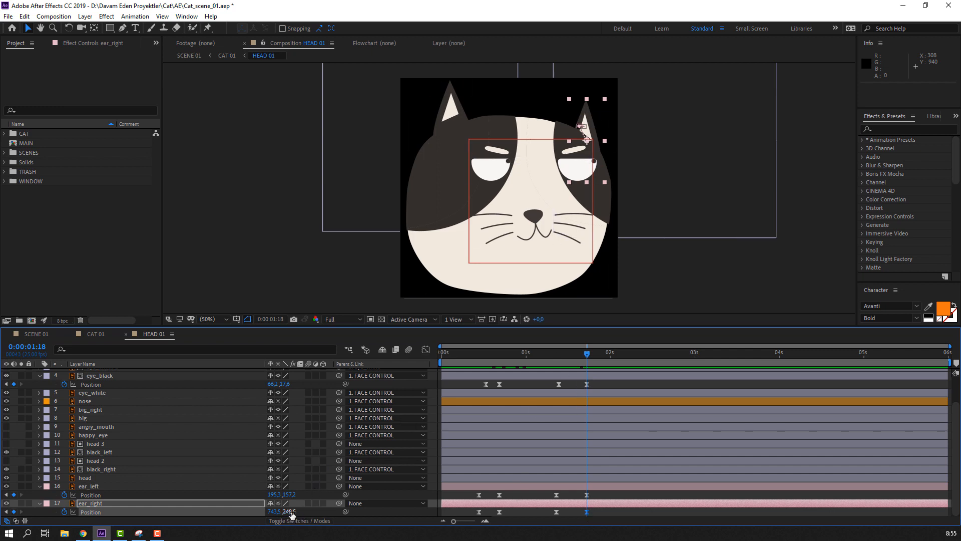
drag(292, 513, 303, 513)
click(538, 384)
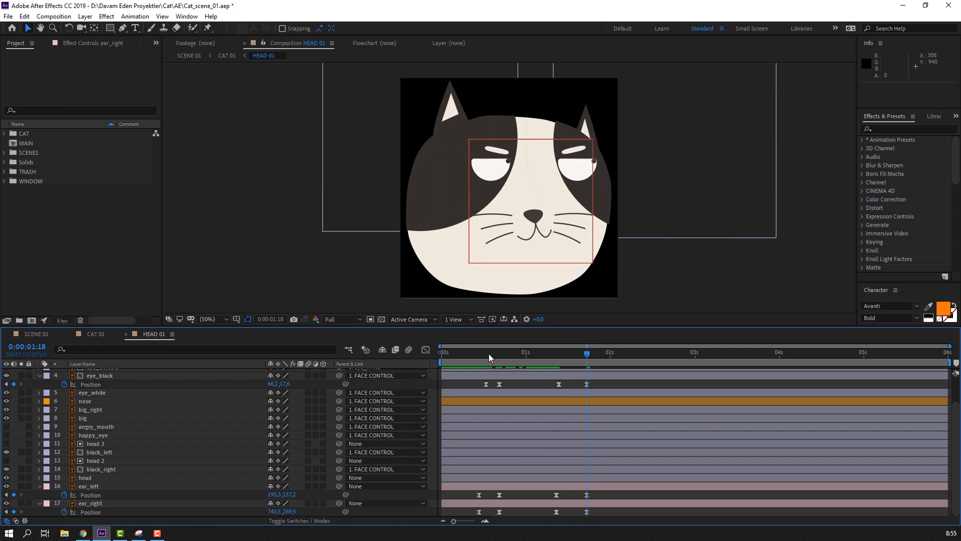
Step: Play back the revised ear motion in HEAD 01 and in CAT 01
drag(489, 354, 581, 364)
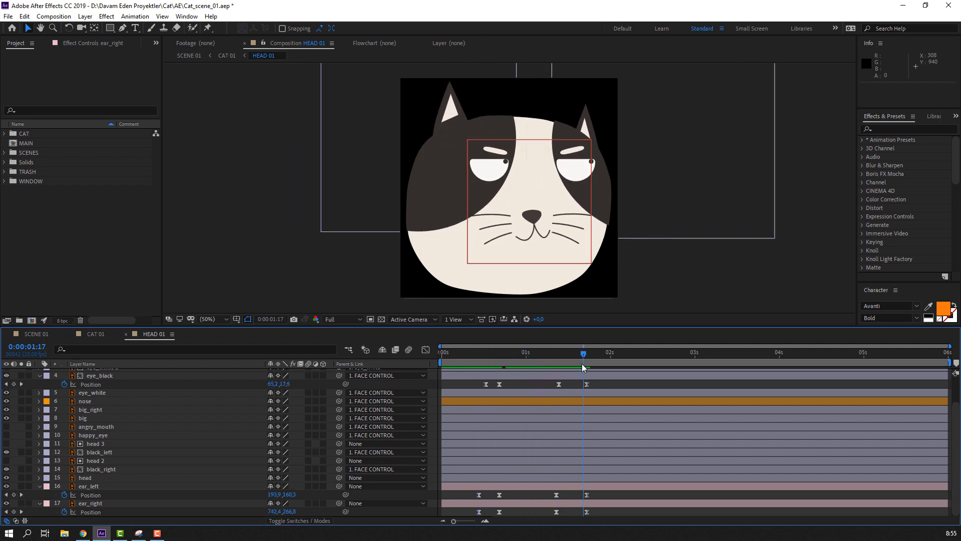
key(space)
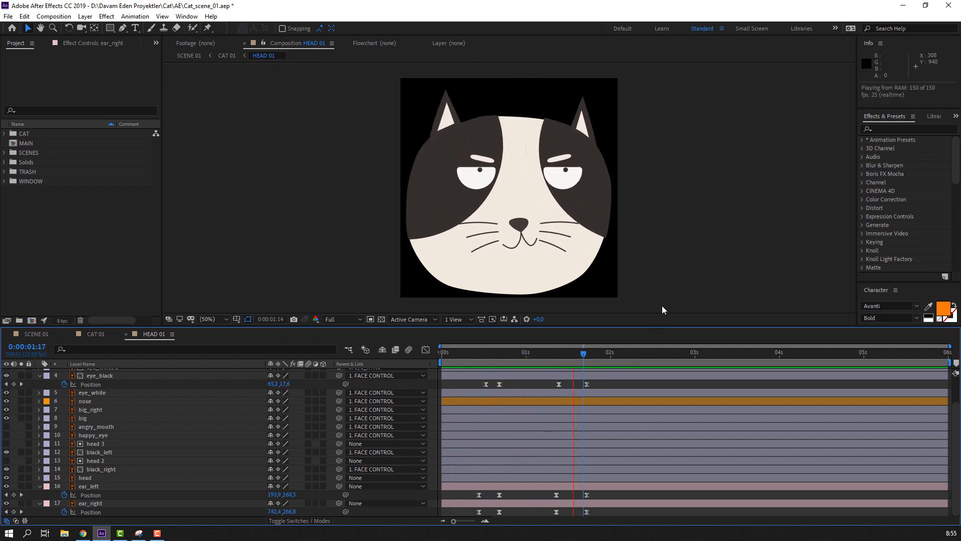
key(space)
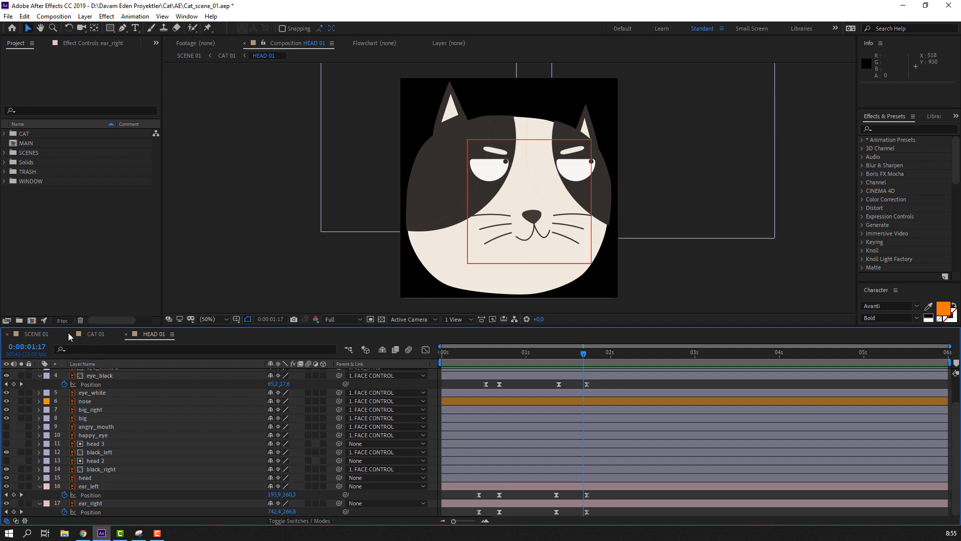
click(91, 333)
key(space)
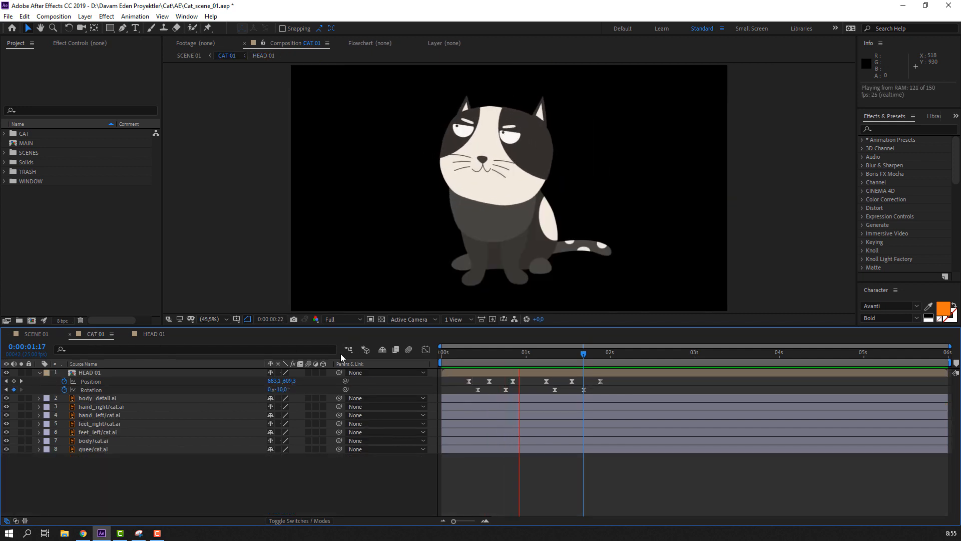
Step: In HEAD 01 at 0:00:00:00, draw a rectangular mask around the left eyebrow on the eyebrown layer
click(154, 334)
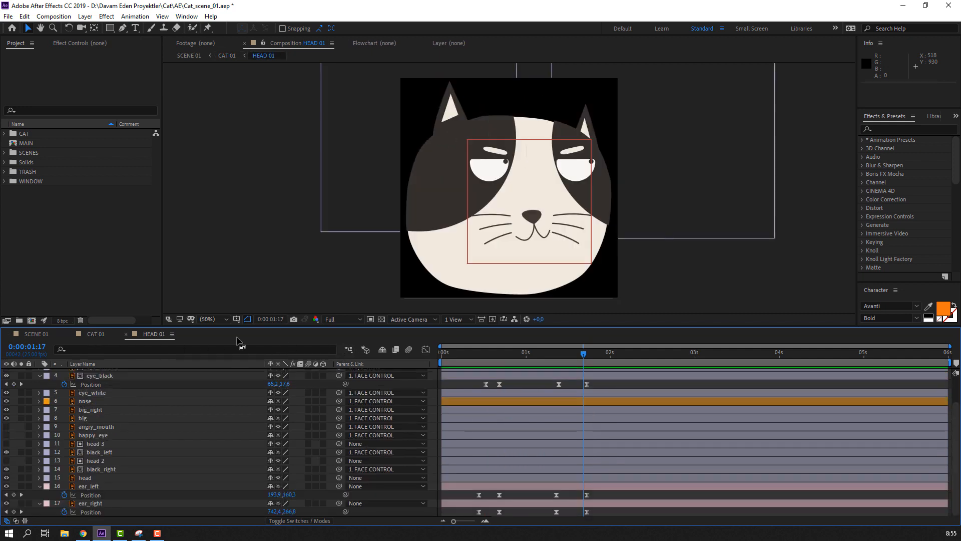
scroll(129, 424, up, 2)
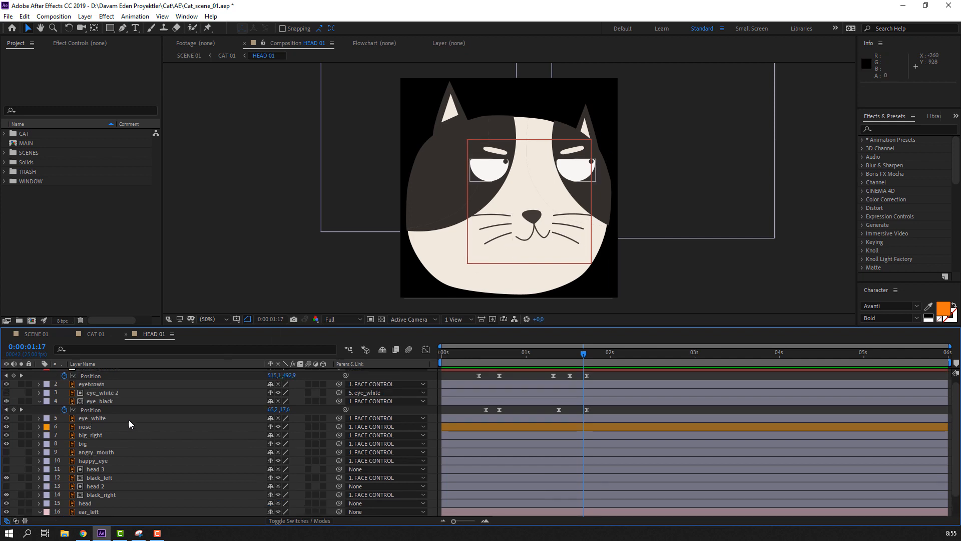
click(101, 383)
scroll(529, 167, up, 2)
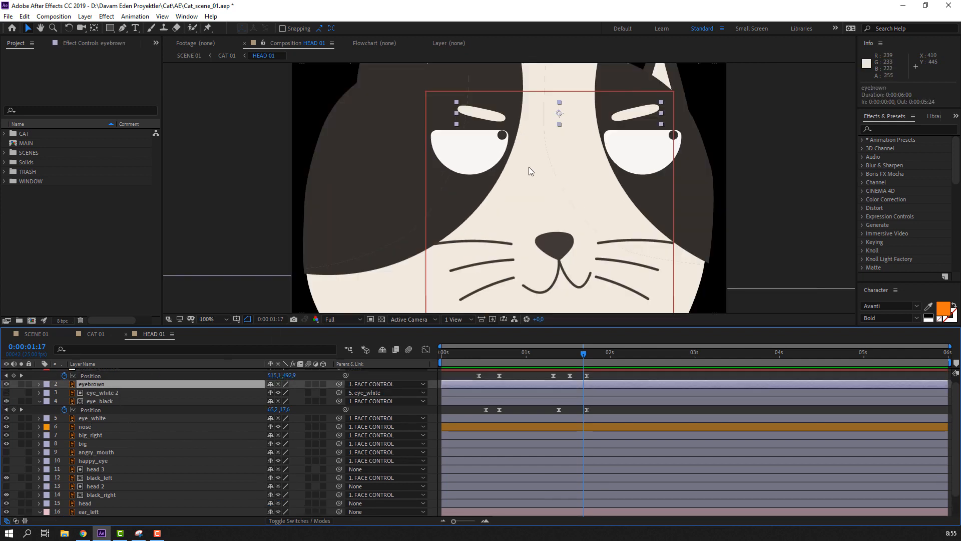
click(441, 354)
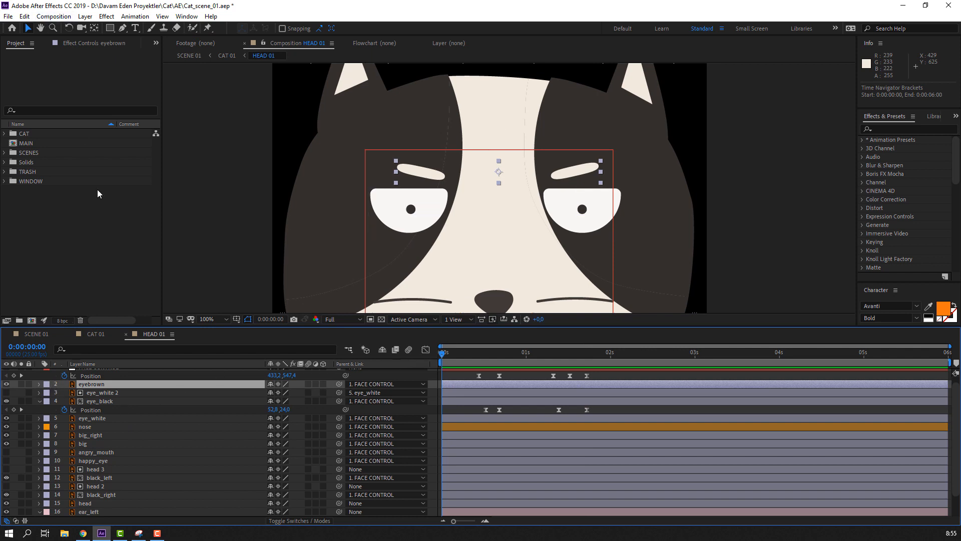
key(q)
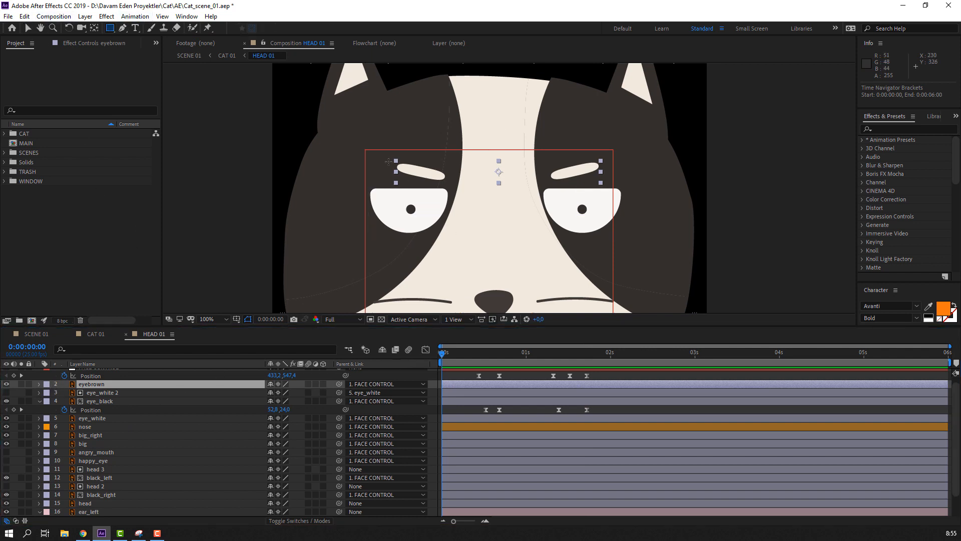
drag(389, 158, 453, 185)
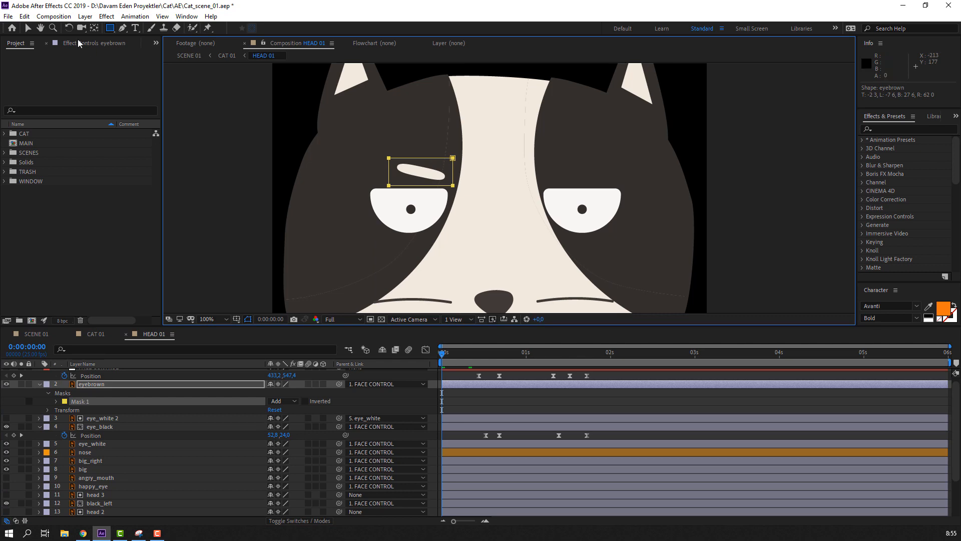
Step: Center the eyebrown layer's anchor point on the masked left eyebrow
click(28, 29)
click(94, 28)
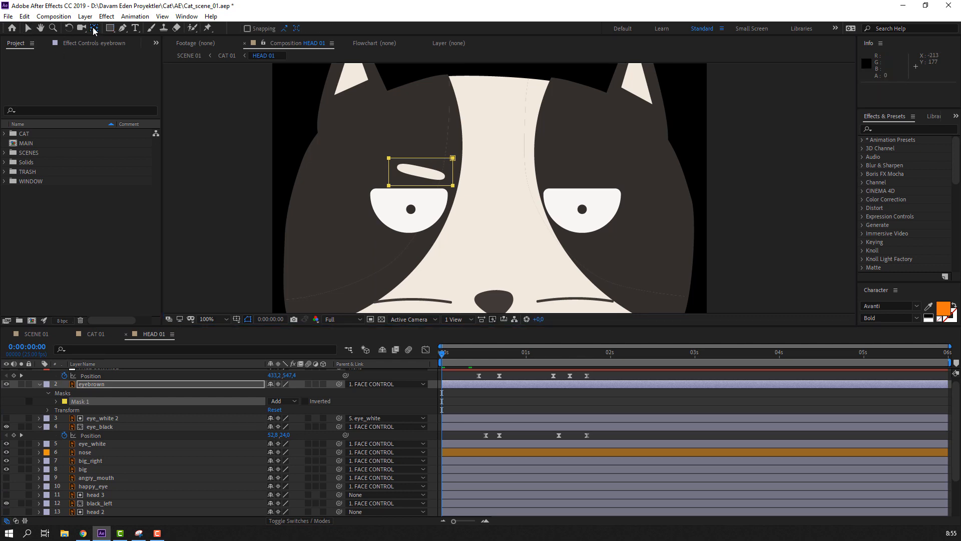
scroll(472, 211, down, 2)
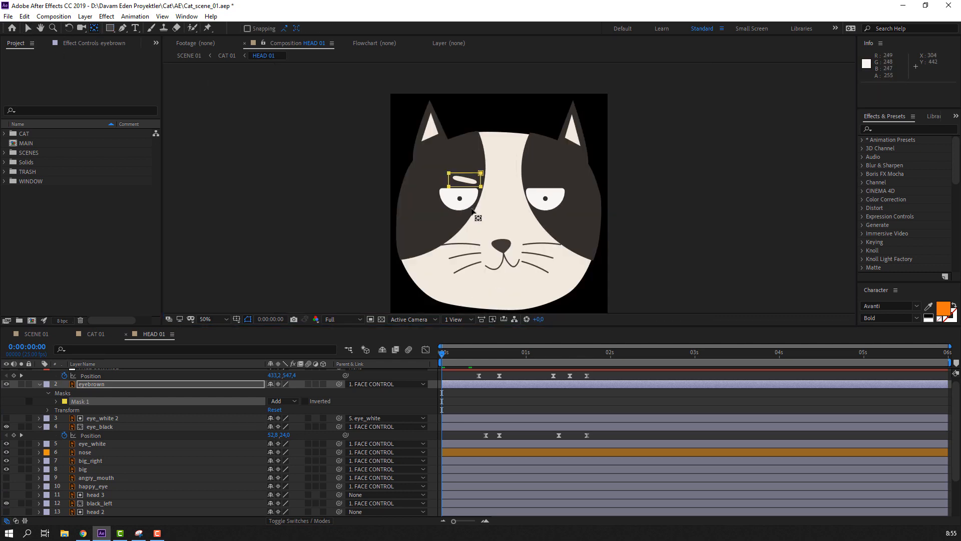
click(87, 385)
key(v)
scroll(471, 202, up, 1)
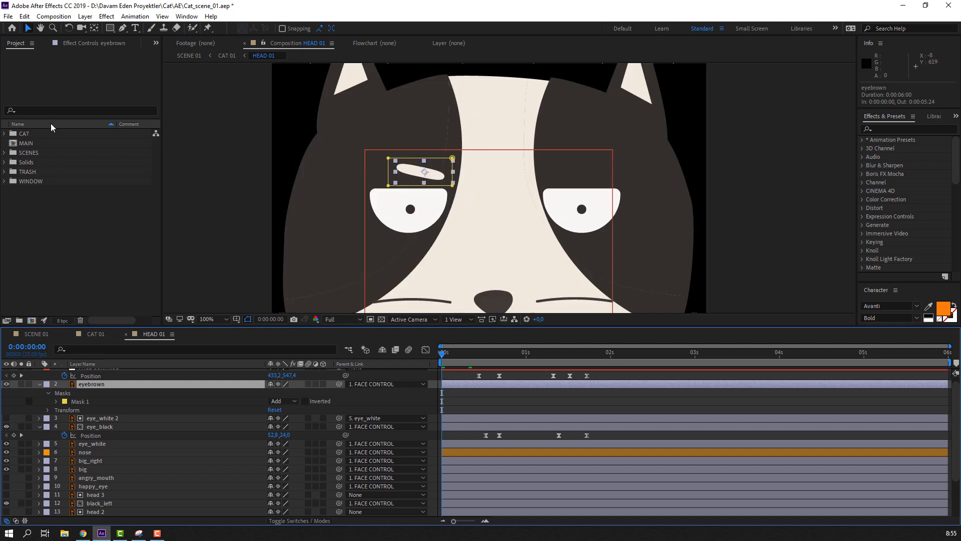
Step: Duplicate the eyebrown layer and move the copy's mask over to the right eyebrow
click(25, 16)
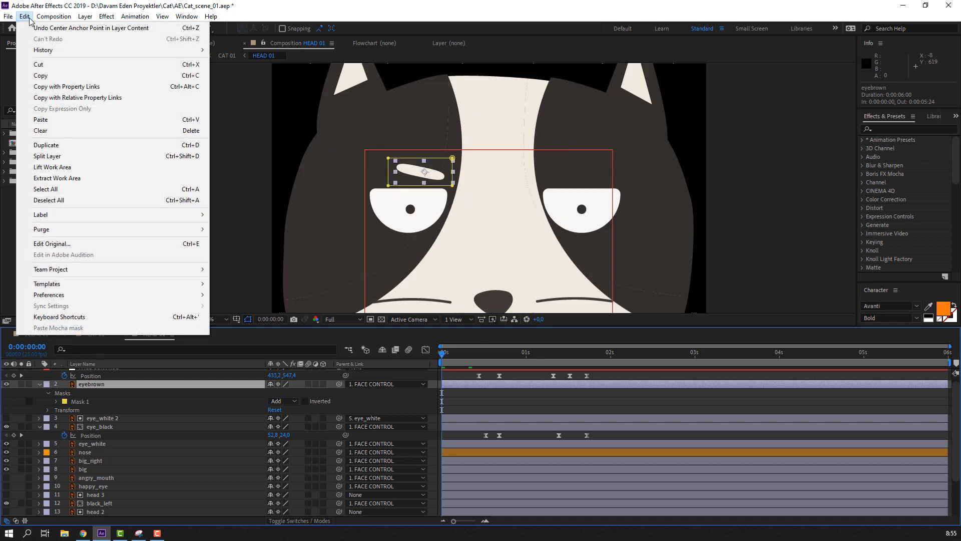
click(50, 146)
click(40, 392)
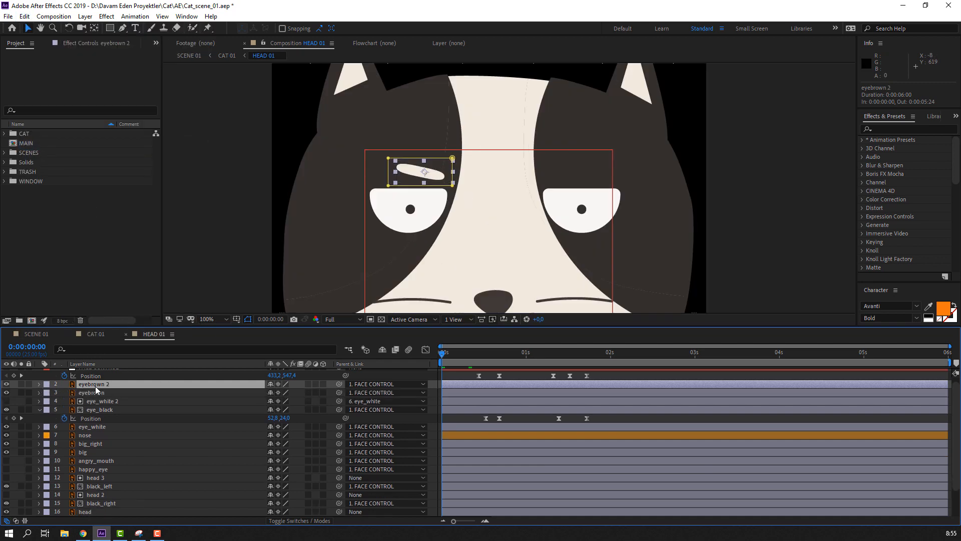
key(m)
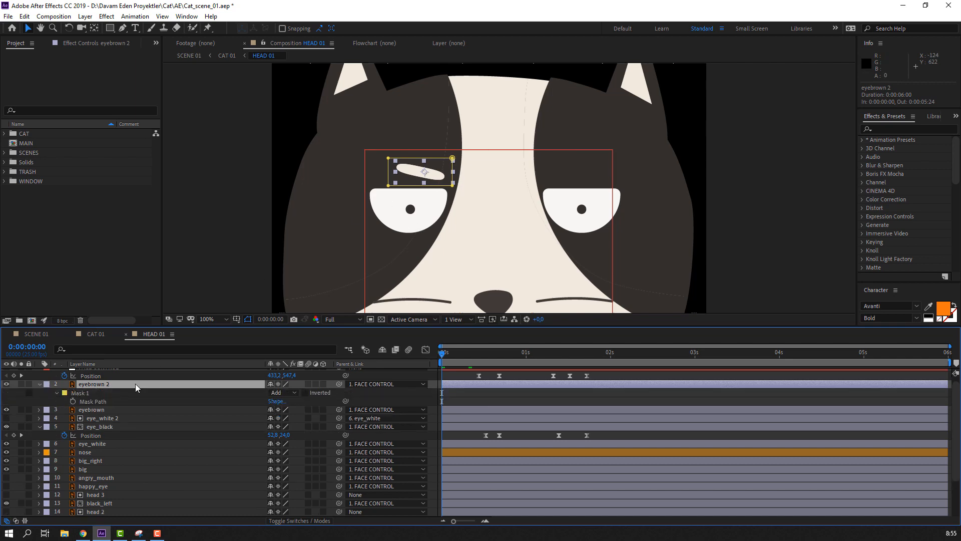
click(79, 393)
drag(389, 186, 542, 185)
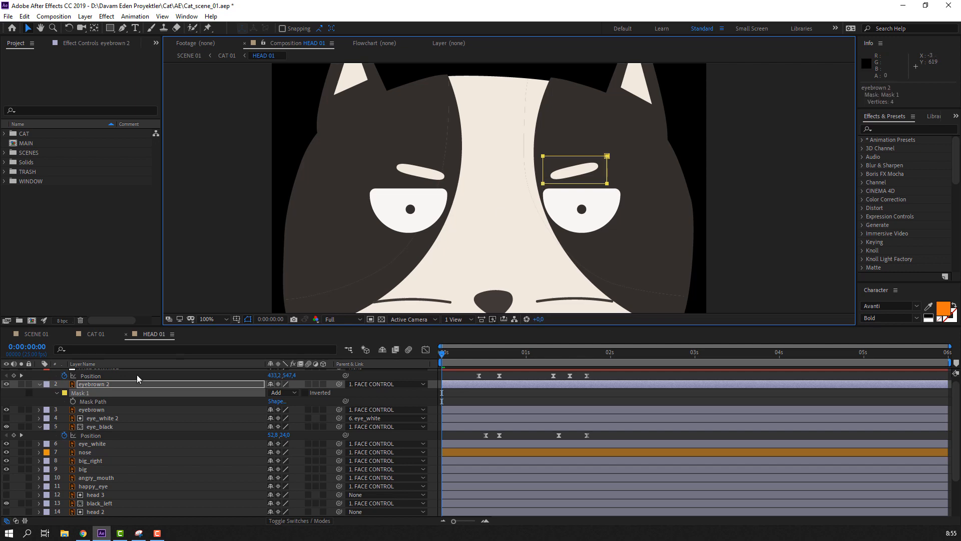
click(40, 384)
Step: Place the anchor point of eyebrown 2 at the center of the right eyebrow
click(95, 392)
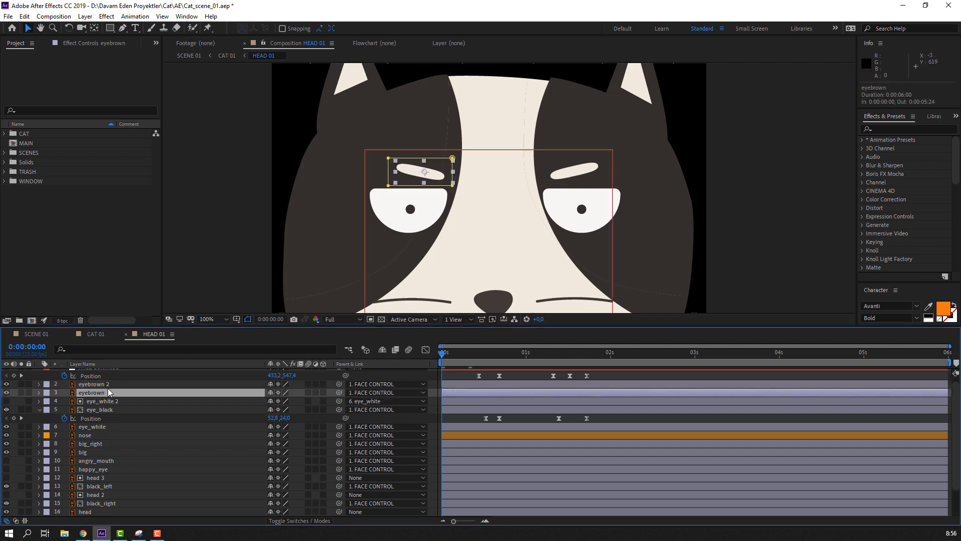
click(107, 388)
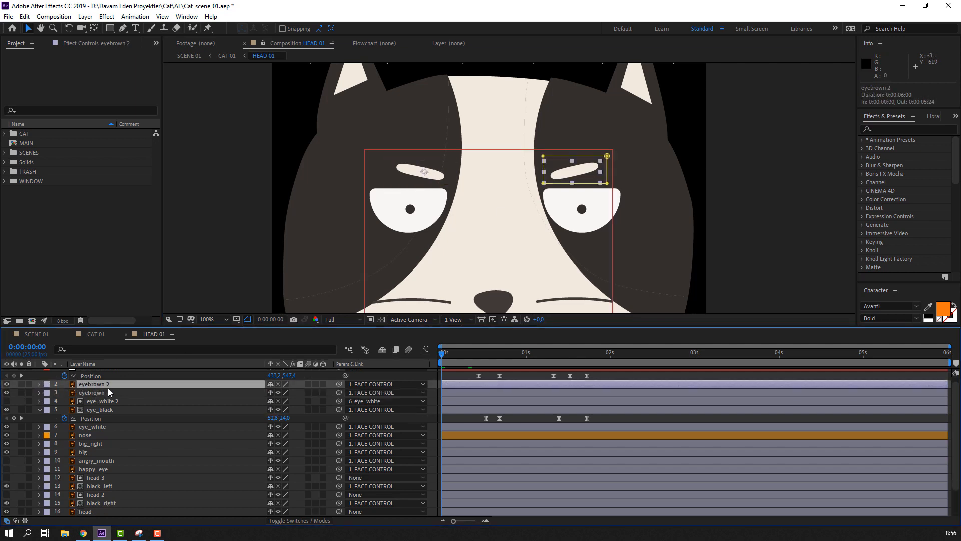
click(94, 28)
key(comma)
key(comma)
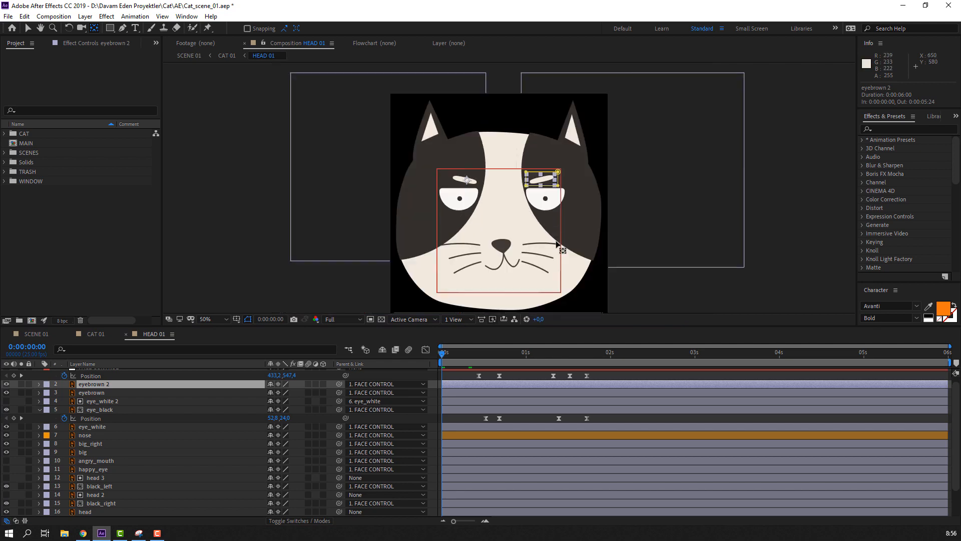
key(period)
key(period)
click(535, 175)
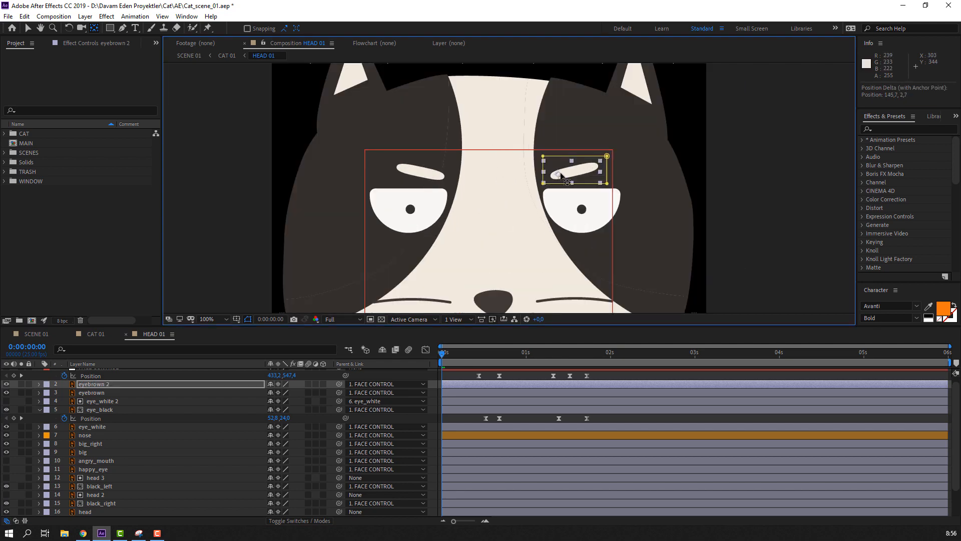
drag(572, 171, 573, 172)
key(v)
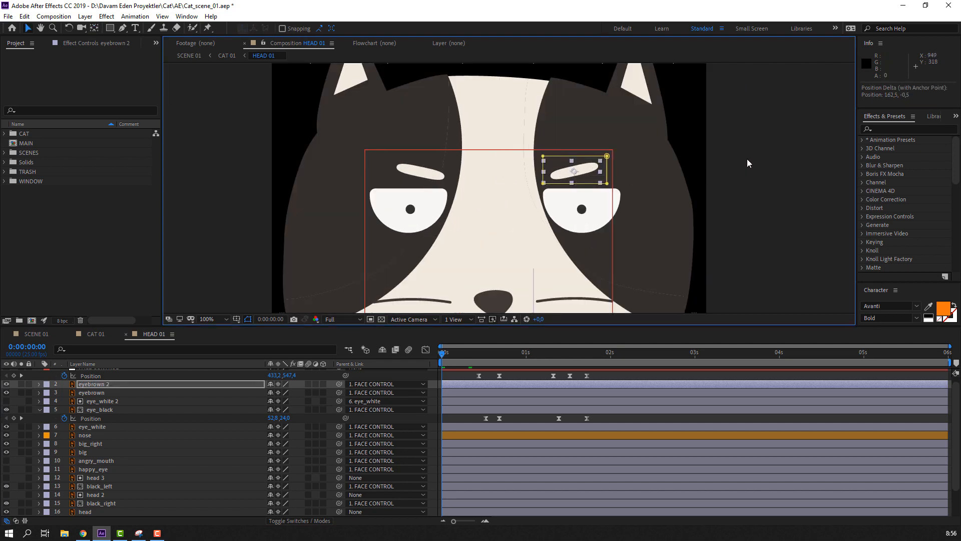
click(749, 162)
Step: Show the Rotation property of both the eyebrown 2 and eyebrown layers
scroll(110, 416, up, 1)
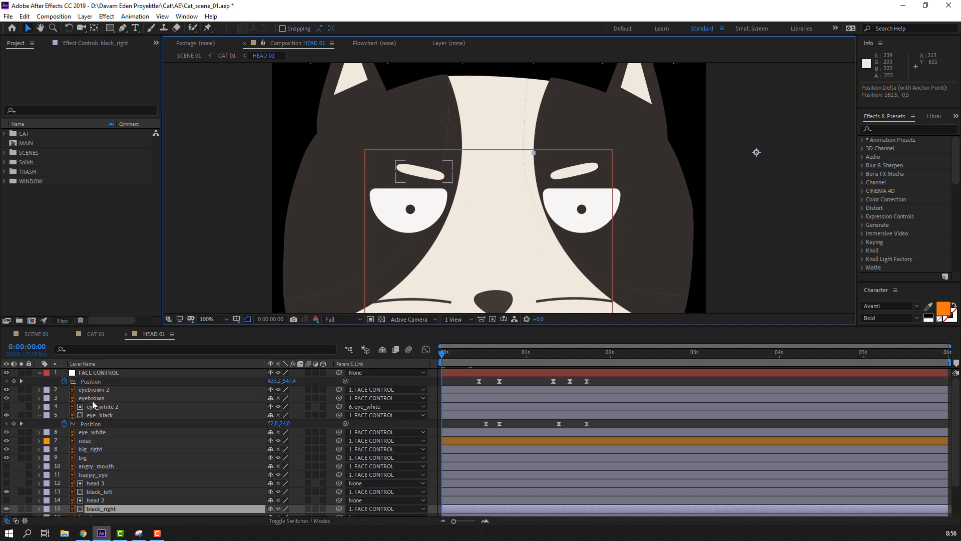
click(93, 399)
click(107, 390)
shift+click(101, 398)
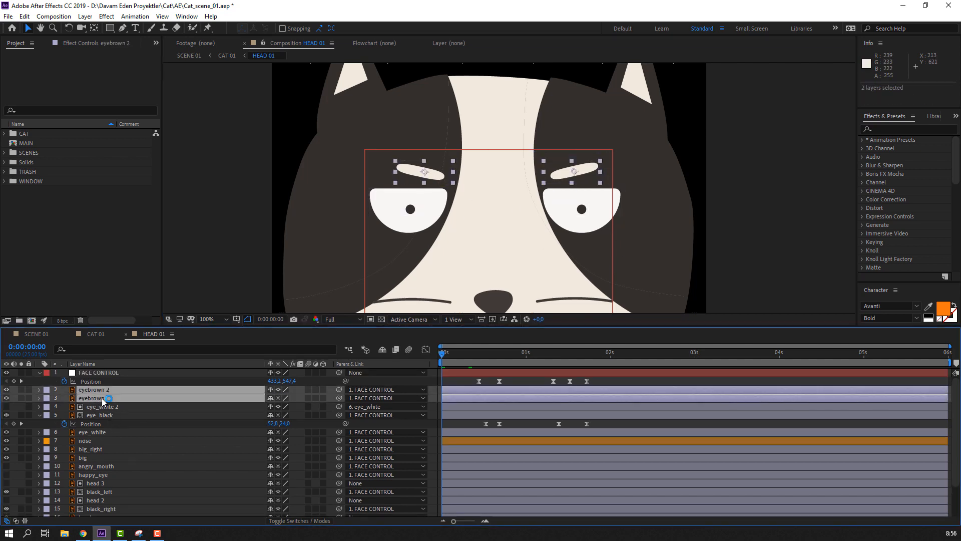
key(p)
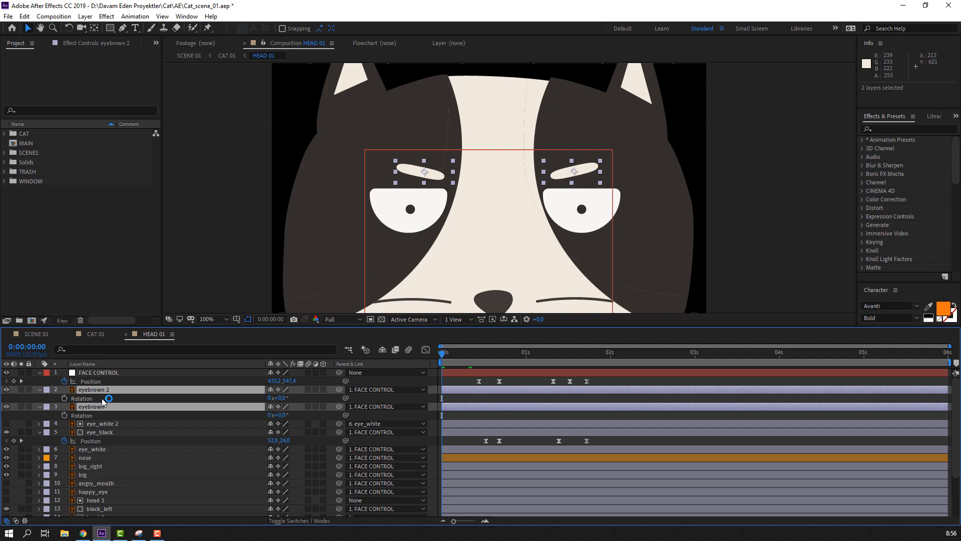
scroll(698, 190, up, 1)
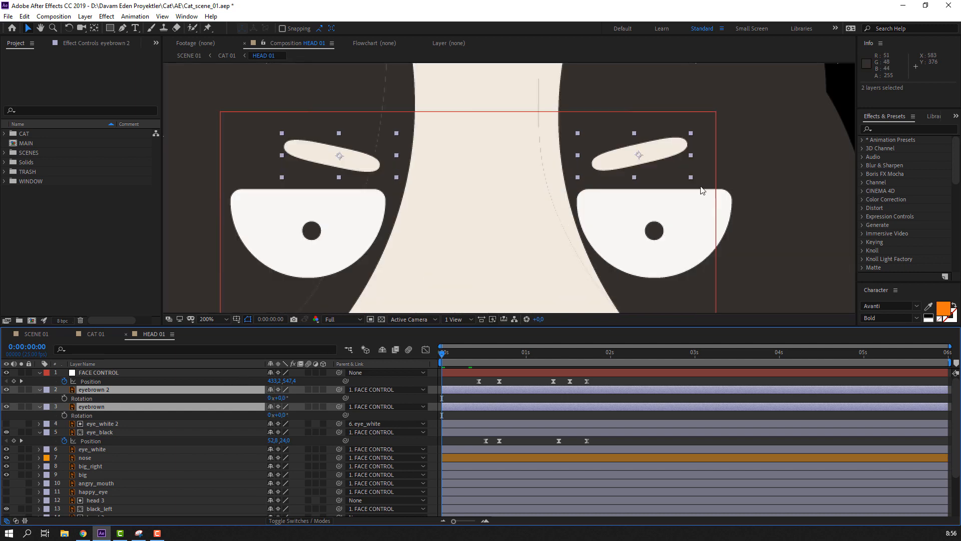
scroll(702, 190, down, 1)
middle_click(687, 192)
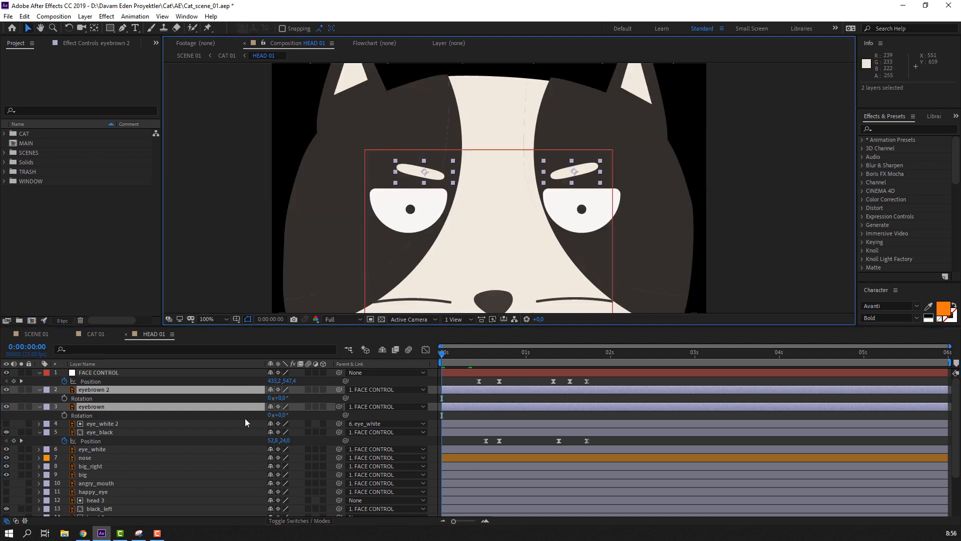
Step: At 0:00:00:00, rotate eyebrown 2 to 13° and raise it slightly to position 85.3, 5.5
mouse_move(447, 353)
mouse_down()
mouse_move(458, 352)
mouse_move(440, 353)
mouse_up()
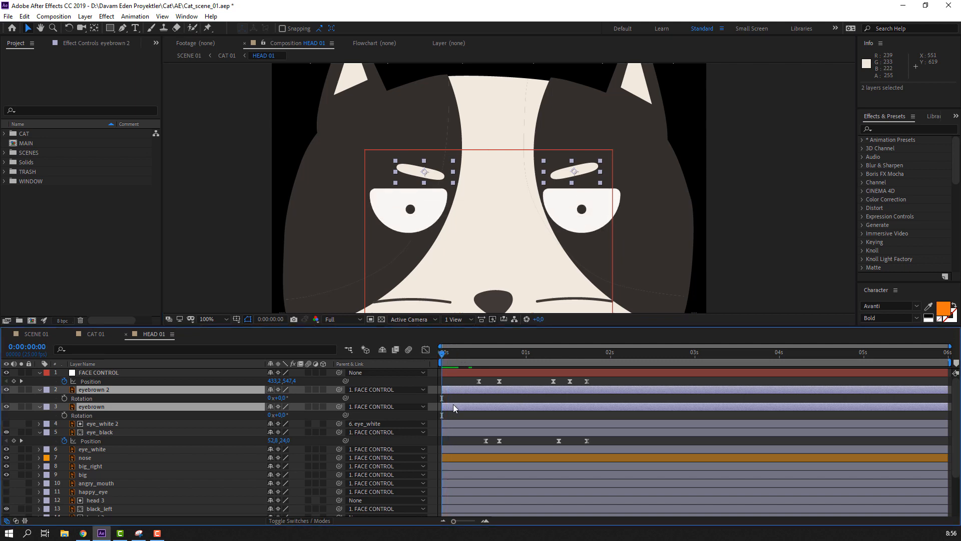
click(452, 415)
drag(281, 399, 599, 216)
drag(585, 174, 587, 166)
Step: Rotate the left eyebrow layer, eyebrown, to -10° and raise it to position 23.9, 1.1
click(93, 406)
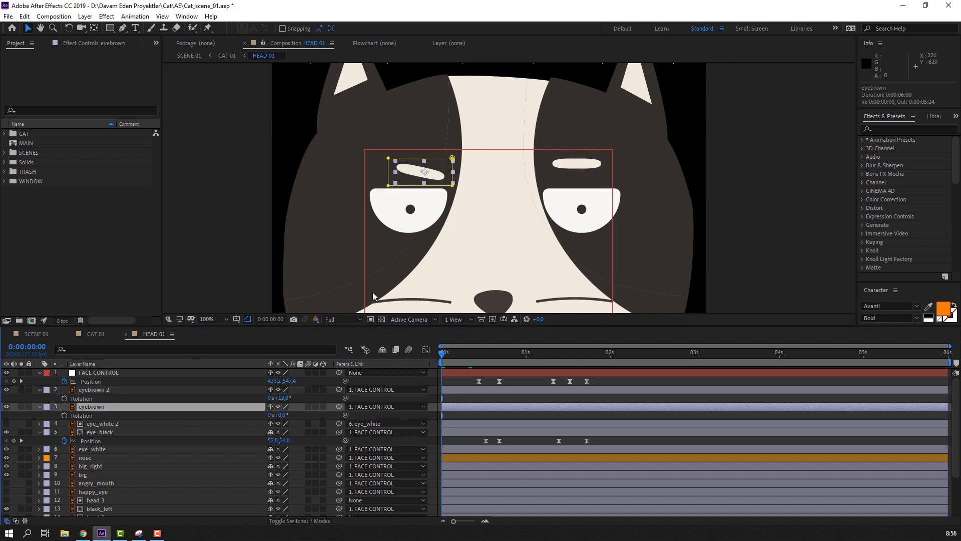
key(r)
key(r)
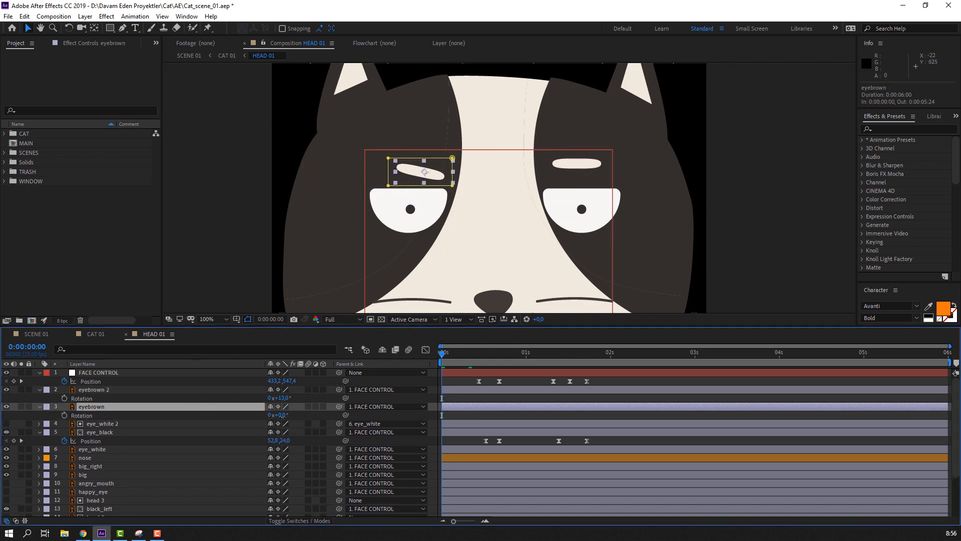
drag(280, 415, 276, 415)
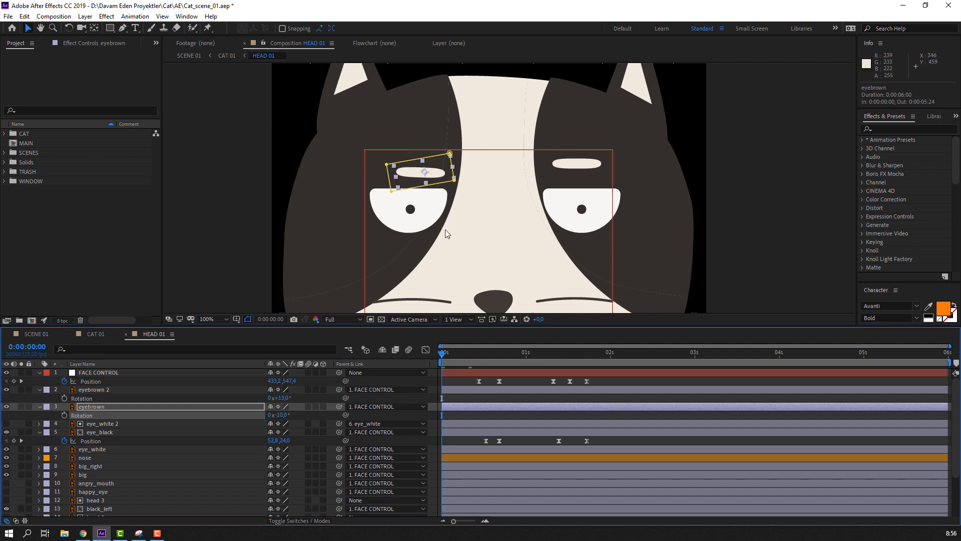
drag(432, 169, 431, 150)
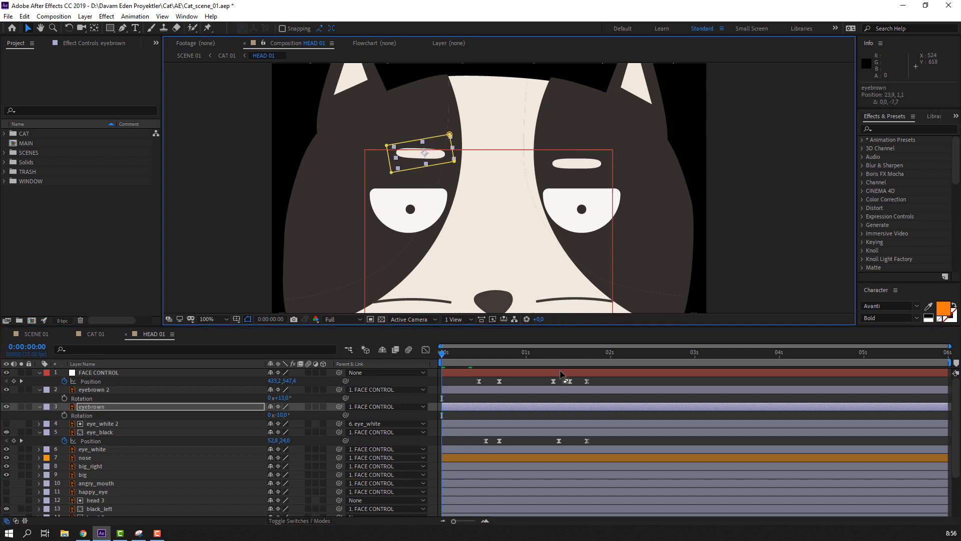
click(550, 396)
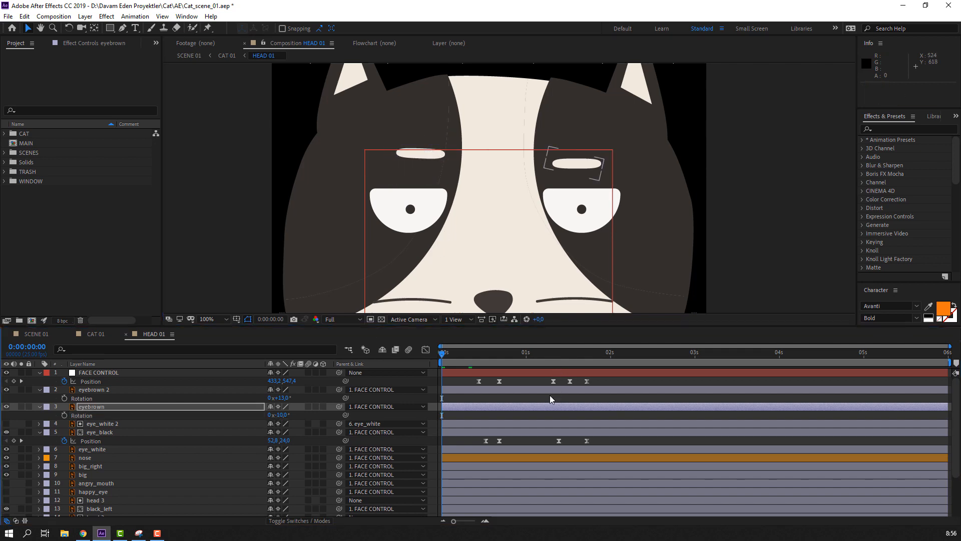
Step: Hide the FACE CONTROL layer and start Rotation keyframes on both eyebrow layers at 0:00:00:13
click(6, 373)
drag(440, 356, 488, 358)
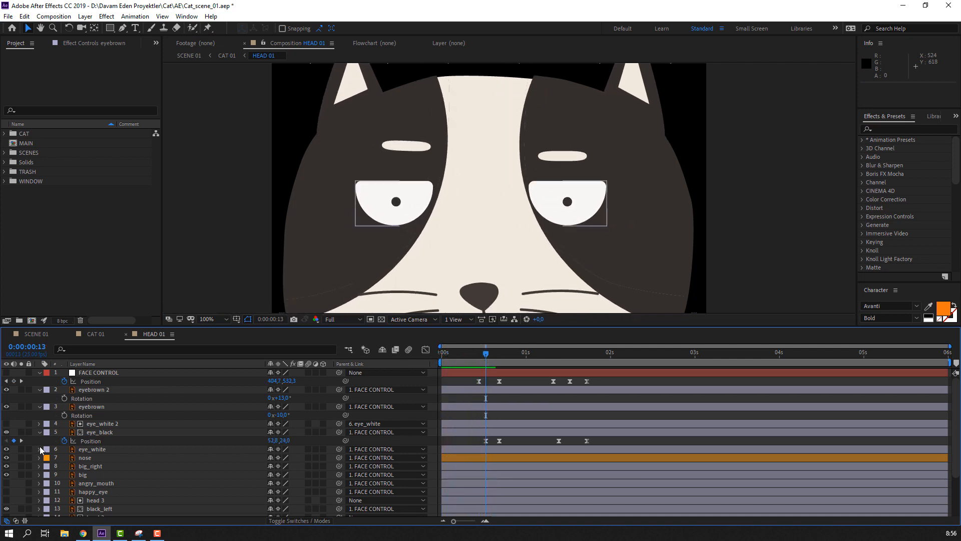
click(64, 398)
click(64, 415)
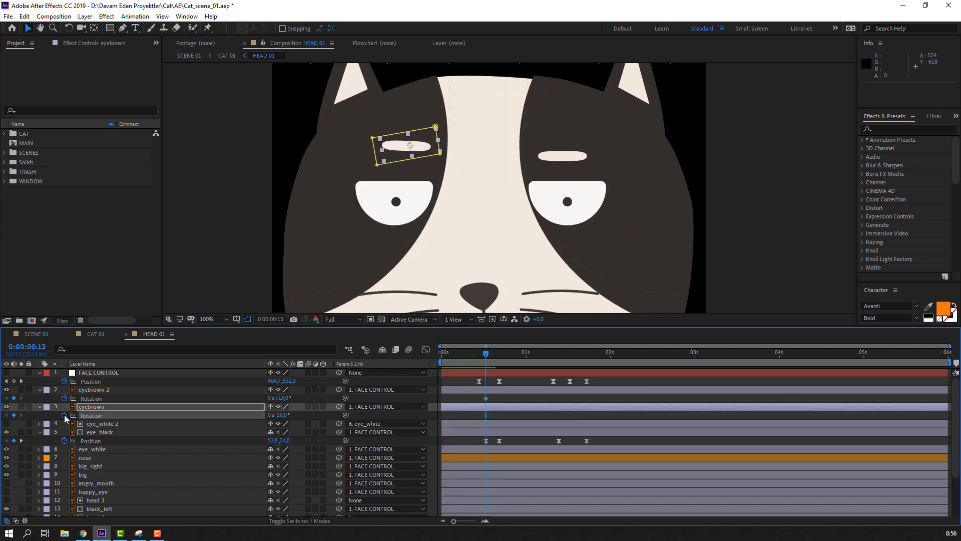
Step: Show Position alongside Rotation for both eyebrow layers and start Position keyframes on them at 0:00:00:13
click(98, 392)
shift+click(95, 407)
key(r)
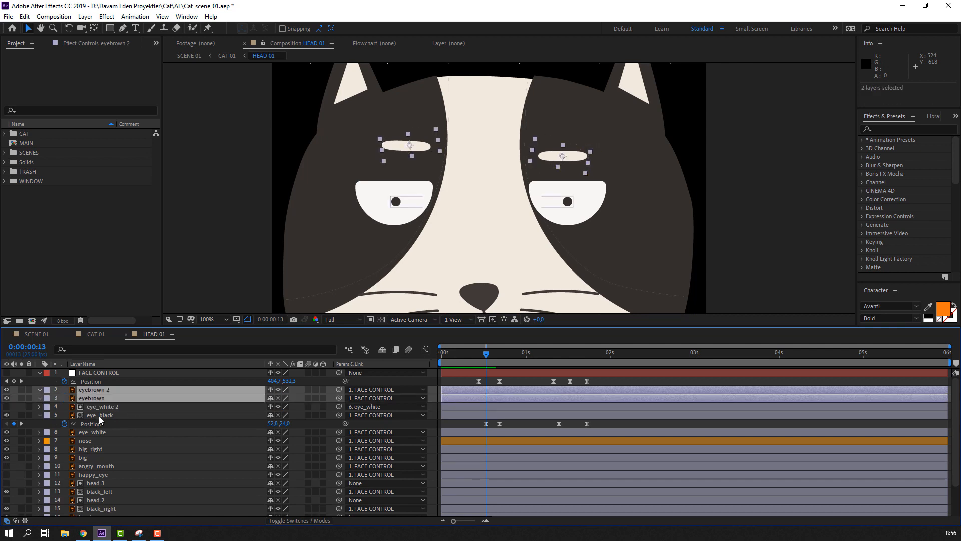
key(u)
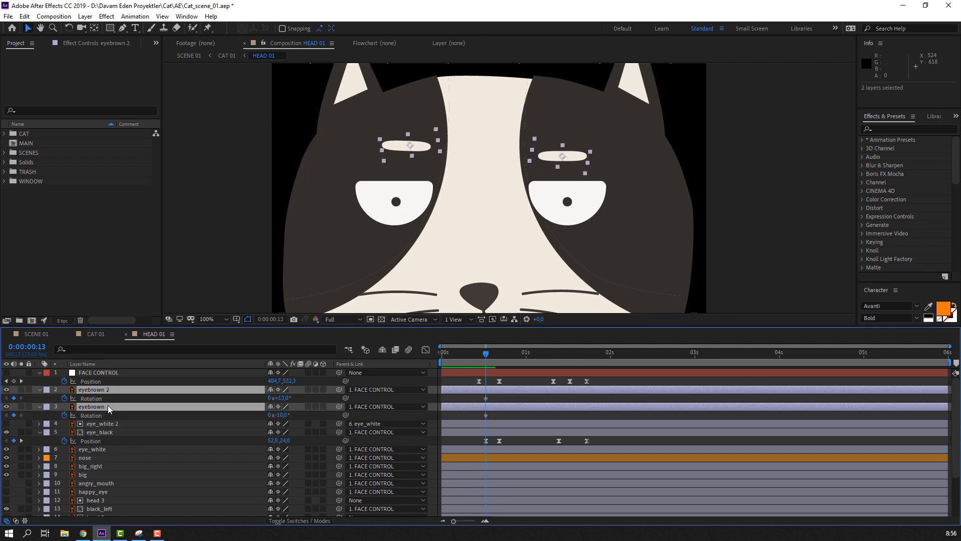
key(shift+p)
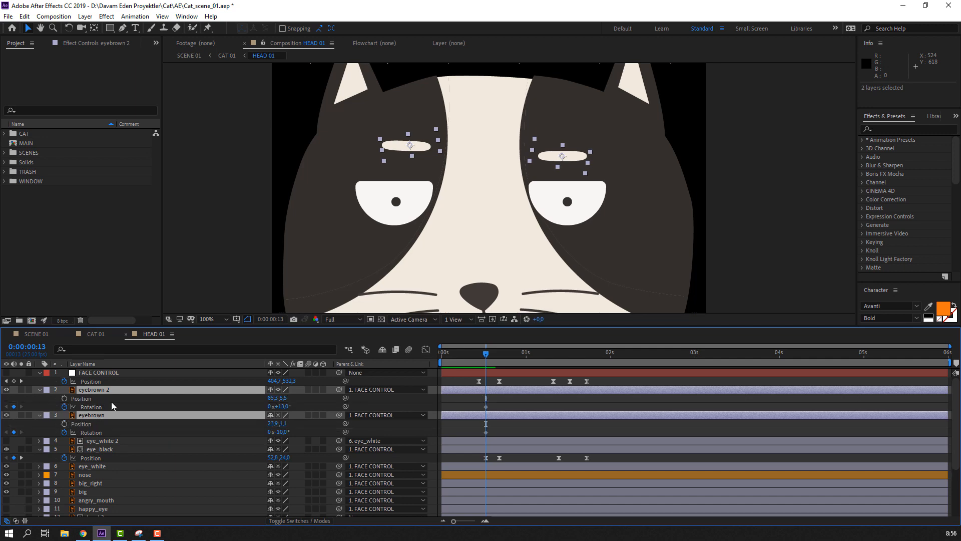
click(65, 423)
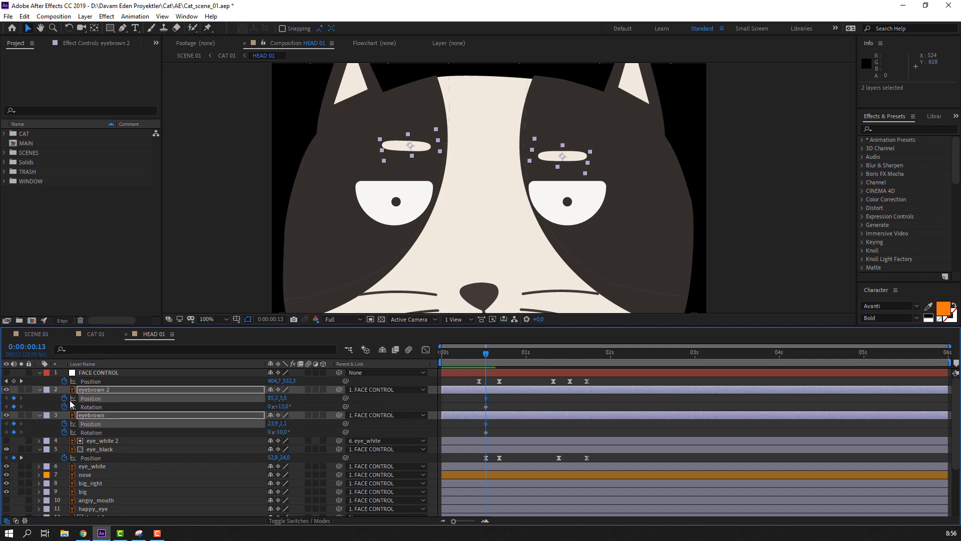
click(523, 400)
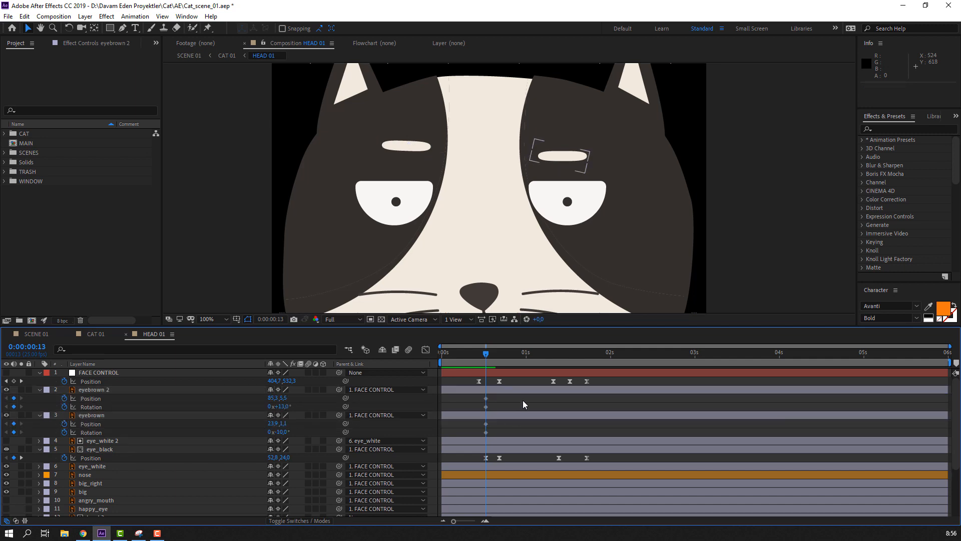
Step: At 0:00:00:17, lower eyebrown 2 to position 86.1, 11.4 and eyebrown to 23.3, 7.0
drag(486, 353, 499, 353)
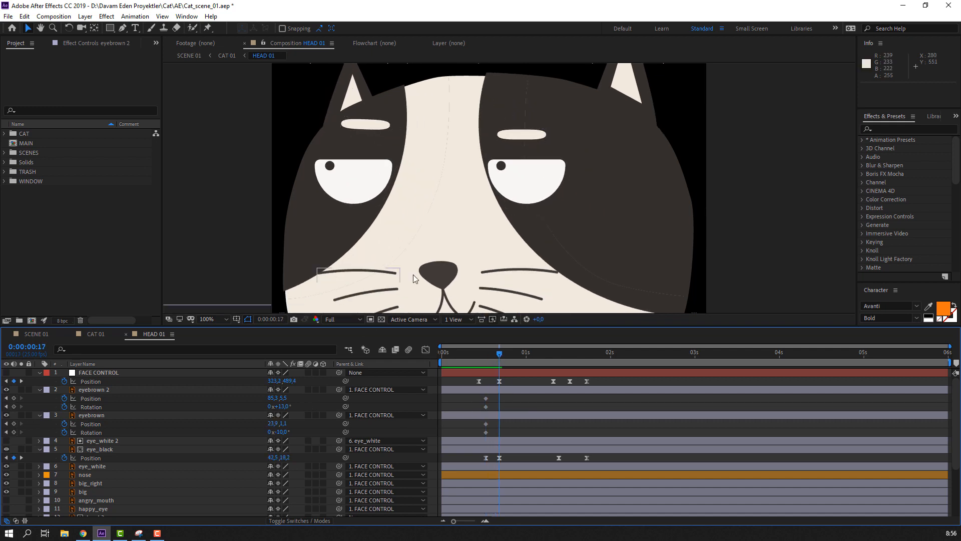
drag(514, 135, 515, 149)
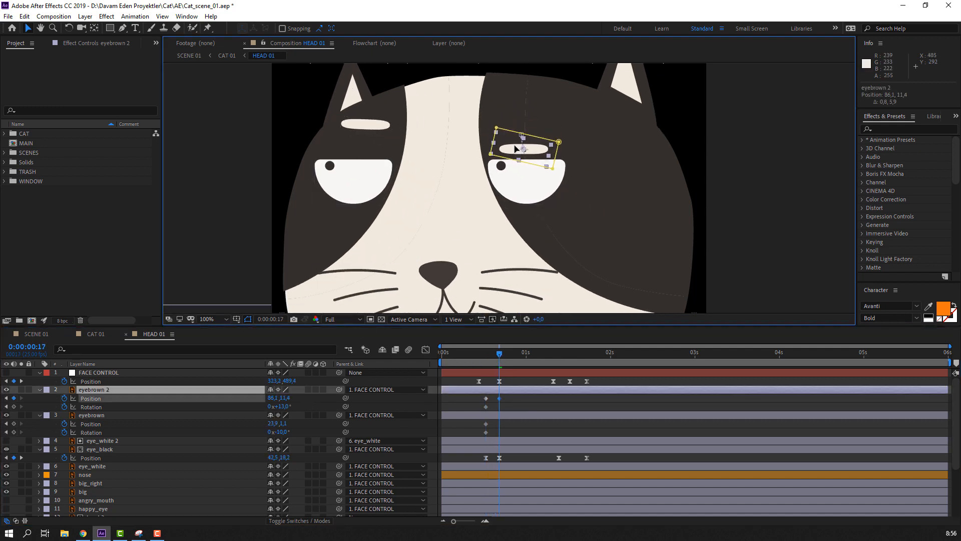
mouse_move(378, 128)
mouse_down()
mouse_move(378, 148)
mouse_move(379, 139)
mouse_up()
Step: At 0:00:00:17, rotate the left eyebrow to 21° and shift it inward to position 26.3, 8.8
drag(283, 433, 300, 434)
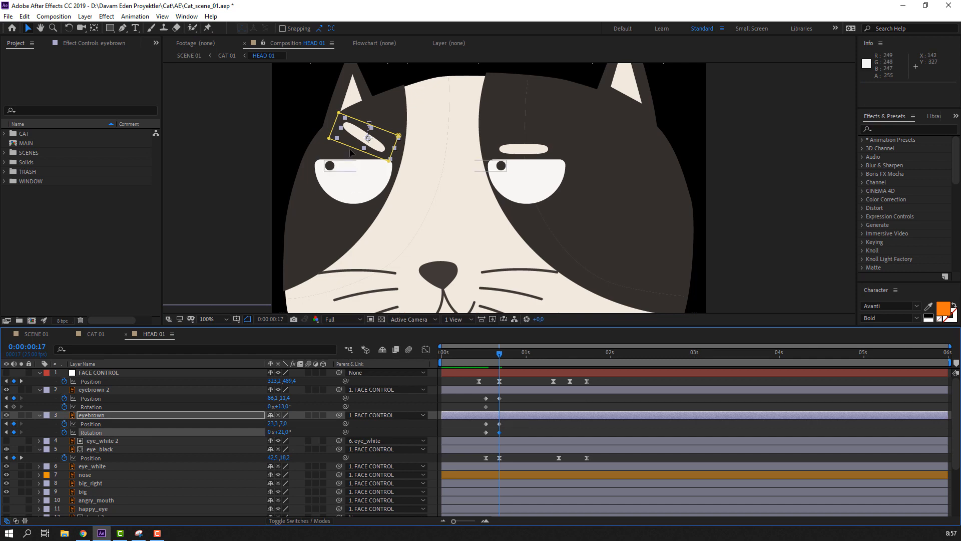
drag(368, 134, 381, 147)
key(ctrl+z)
key(ctrl+z)
Step: At 0:00:00:17, rotate the right eyebrow to -12° and shift it inward to position 79.2, 8.2
click(524, 149)
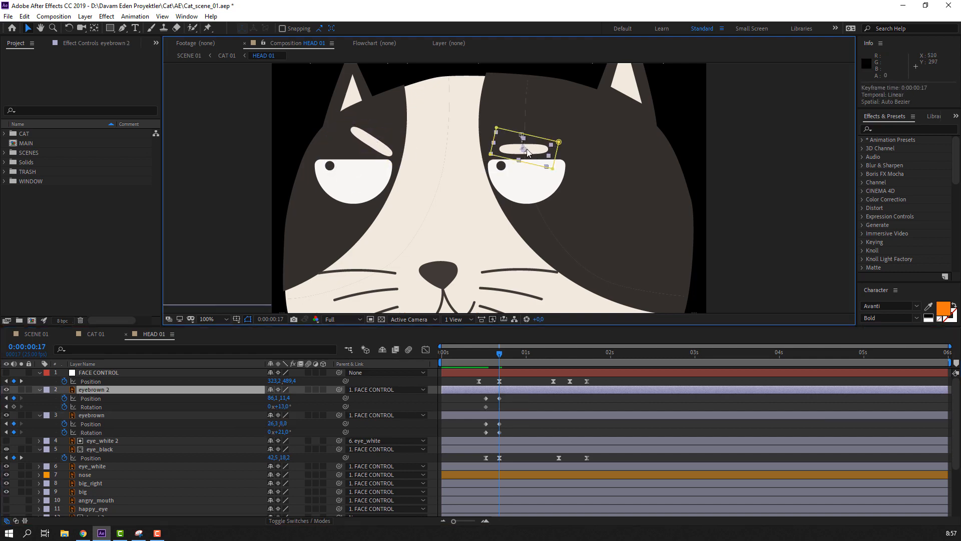
drag(285, 407, 272, 407)
drag(518, 149, 505, 141)
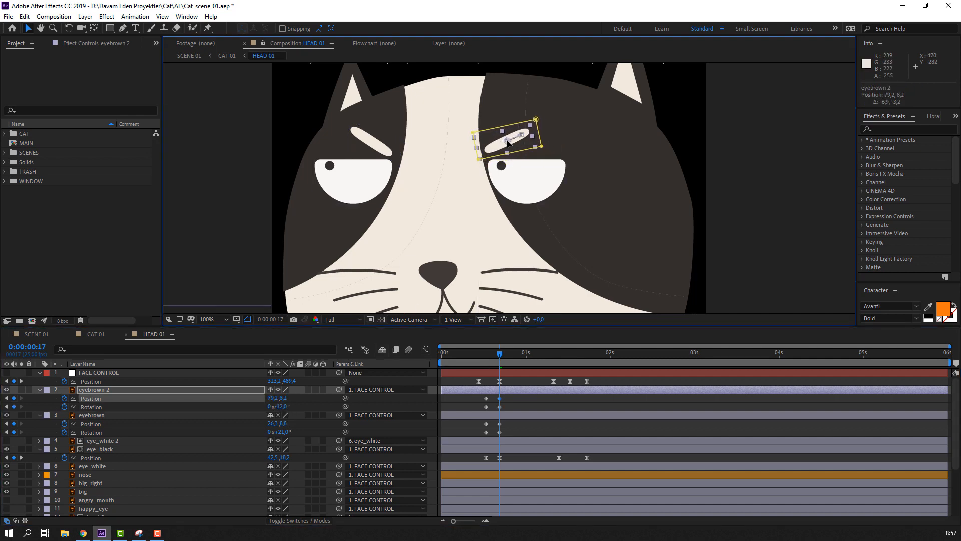
click(513, 381)
Step: Apply Easy Ease to all Position and Rotation keyframes of both eyebrow layers
mouse_move(479, 355)
mouse_down()
mouse_move(501, 356)
mouse_move(485, 358)
mouse_up()
drag(511, 401, 488, 434)
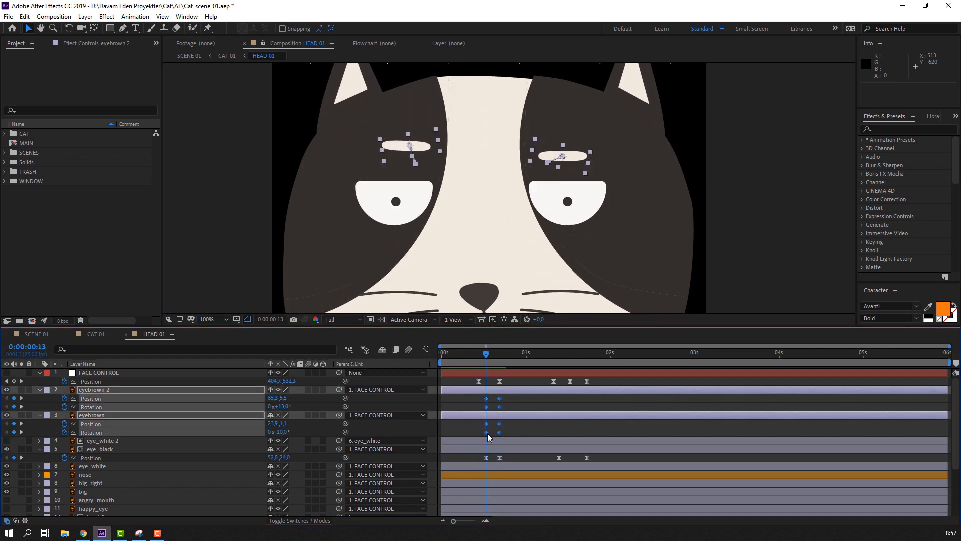
right_click(488, 433)
mouse_move(513, 426)
click(631, 453)
Step: Move the first Position and Rotation keyframes of both eyebrows to 0:00:00:11 and scrub through the frown motion
drag(489, 431, 481, 430)
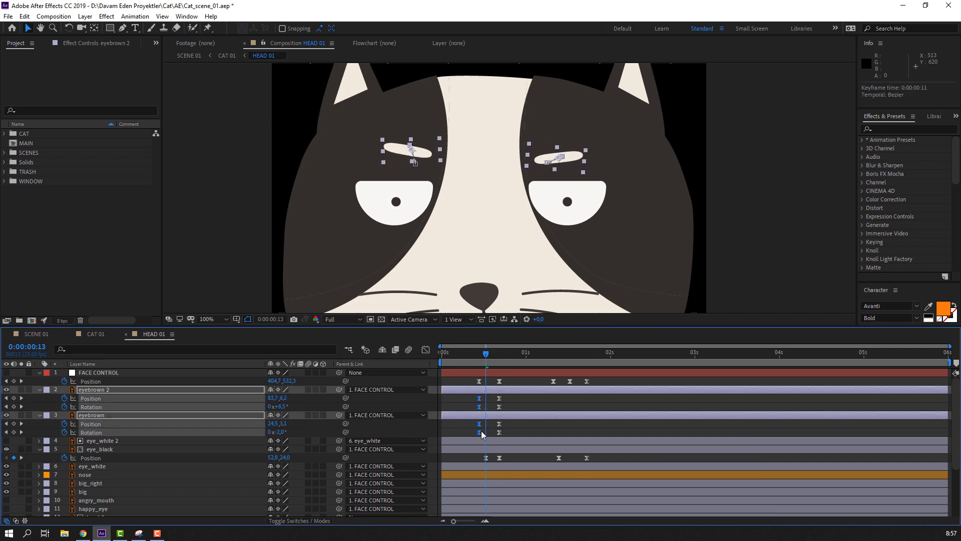
click(466, 398)
drag(476, 354, 508, 365)
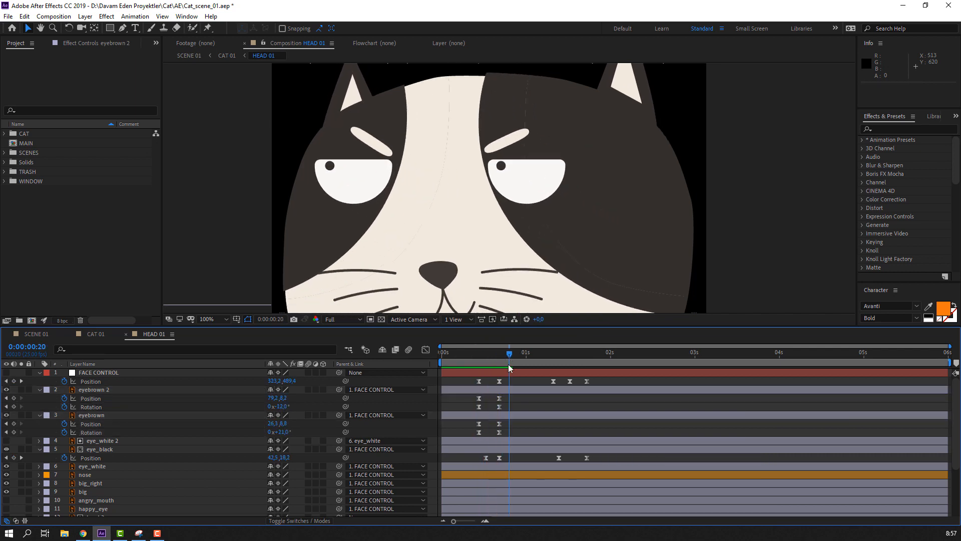
Step: Preview the head turn in CAT 01 and add hold Position and Rotation keyframes on both HEAD 01 eyebrow layers at 0:00:01:08
click(92, 336)
key(space)
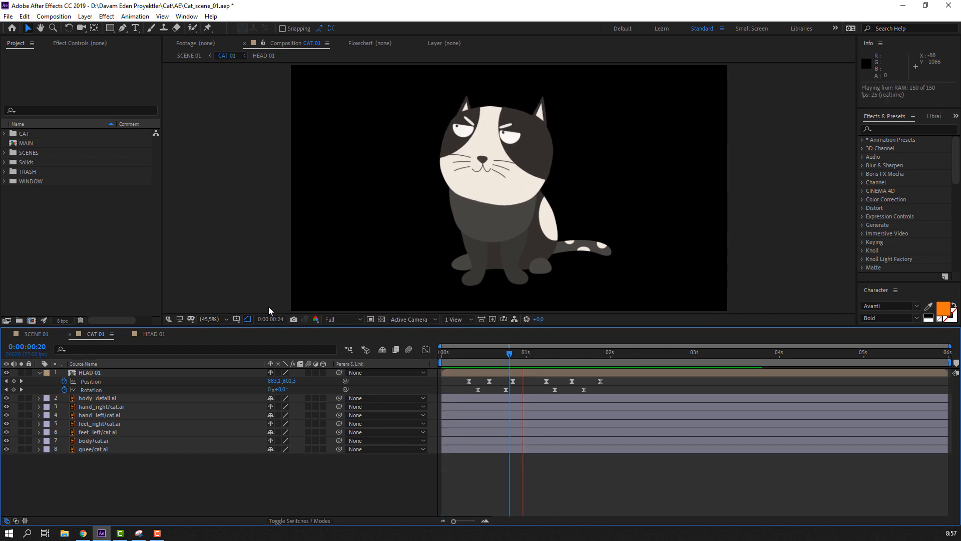
click(143, 333)
click(475, 354)
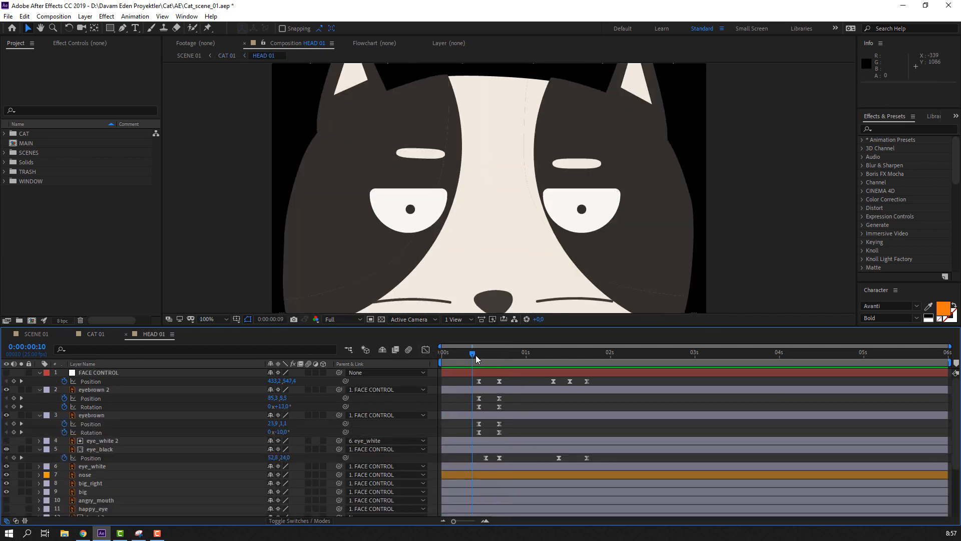
drag(475, 355, 554, 358)
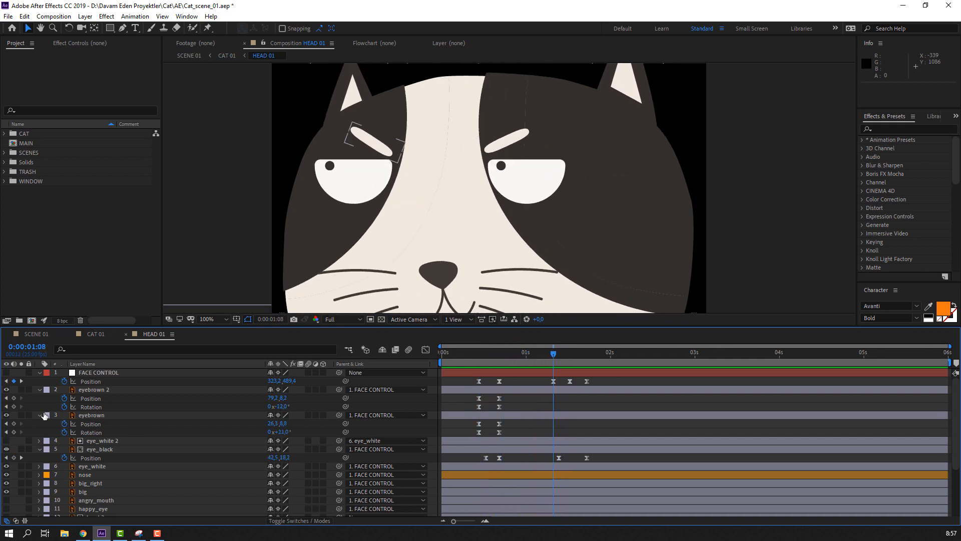
drag(14, 399, 14, 433)
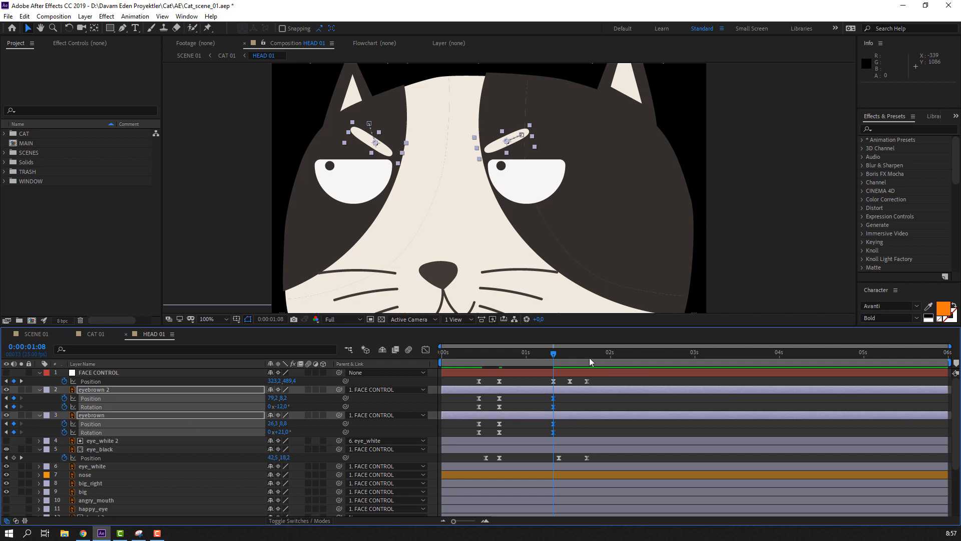
Step: At 0:00:01:17, rotate the right eyebrow to 37° and shift it up and outward to position 81.7, 4.3
drag(556, 356, 585, 358)
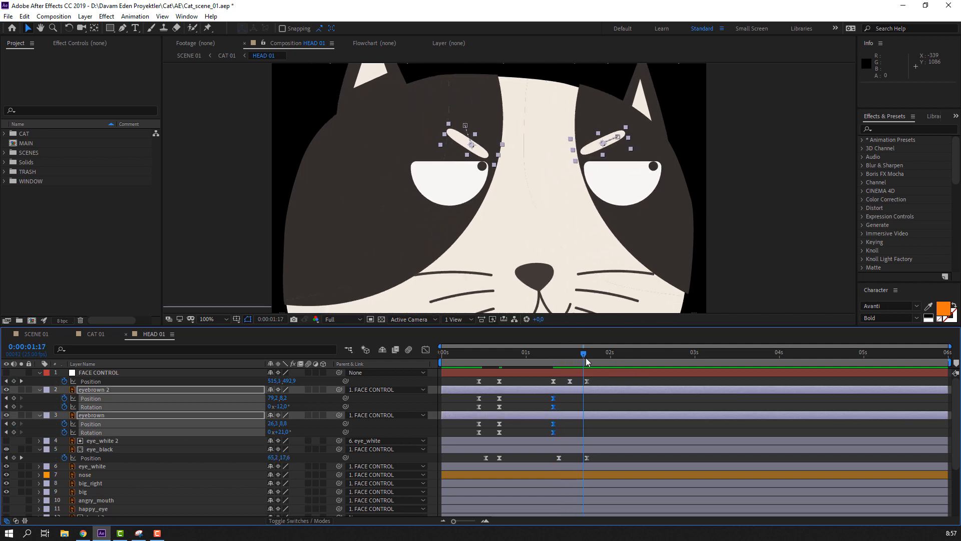
click(606, 408)
drag(283, 408, 307, 408)
drag(619, 146, 625, 138)
Step: At 0:00:01:17, rotate the left eyebrow to -38° and raise it to position 26.3, 0.8
drag(282, 432, 258, 431)
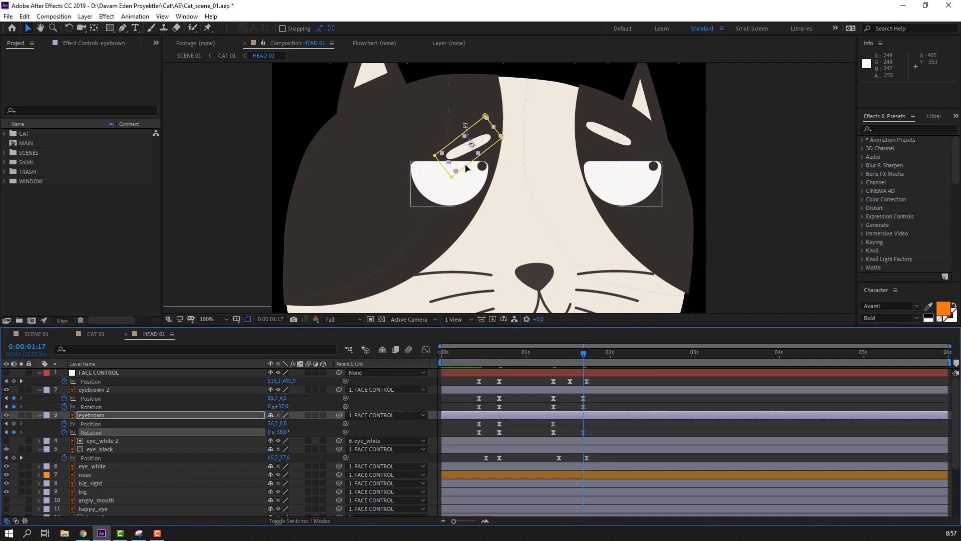
key(ctrl+z)
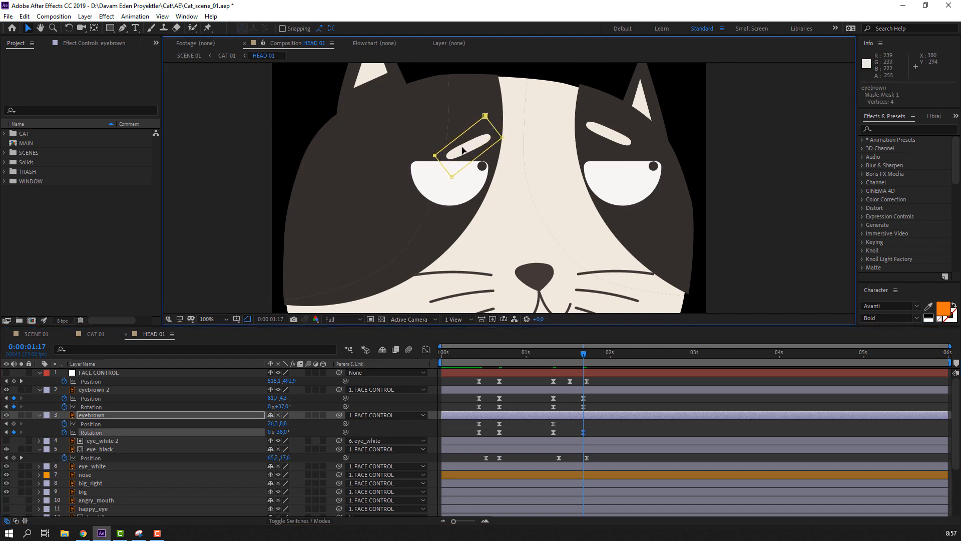
drag(285, 427, 288, 414)
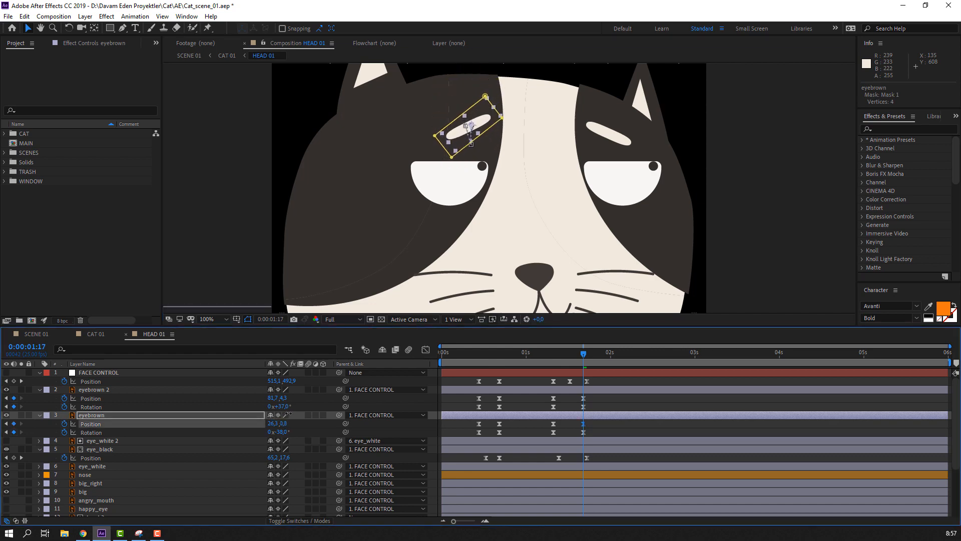
click(601, 407)
Step: Scrub through the new eyebrow motion and play back the full cat animation in the CAT 01 composition
drag(534, 351, 590, 357)
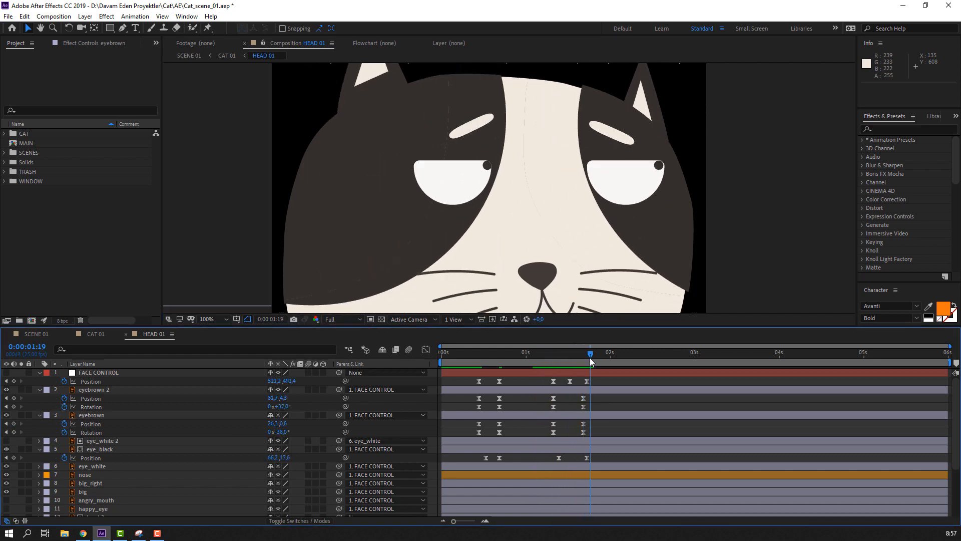
click(96, 334)
key(space)
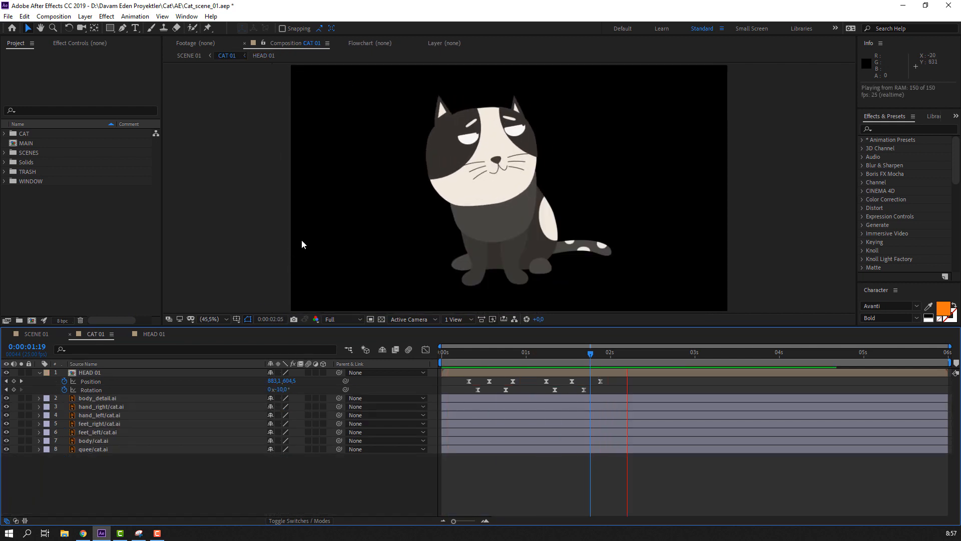
key(space)
Step: In HEAD 01, add a hold Position keyframe on the FACE CONTROL layer at 0:00:02:09
drag(562, 356, 639, 421)
click(147, 334)
click(100, 372)
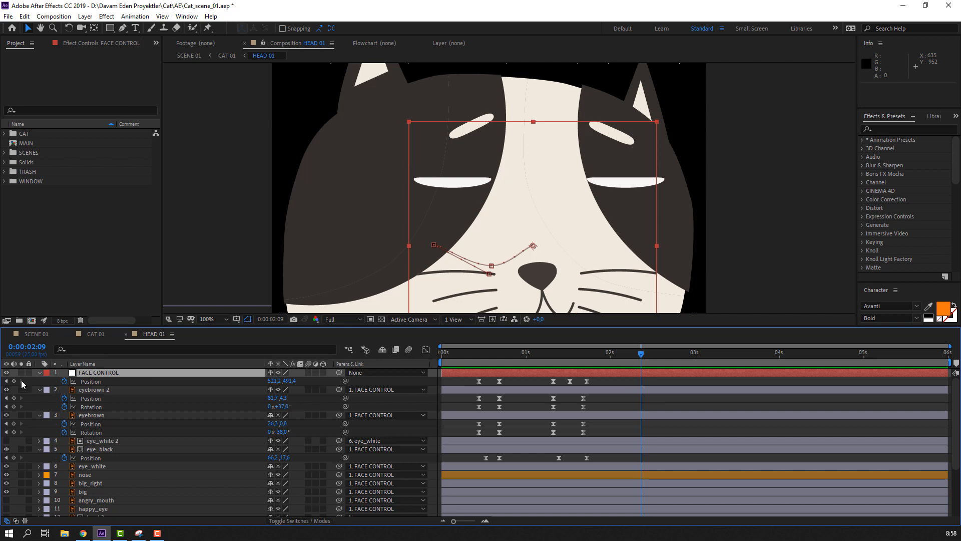
click(13, 380)
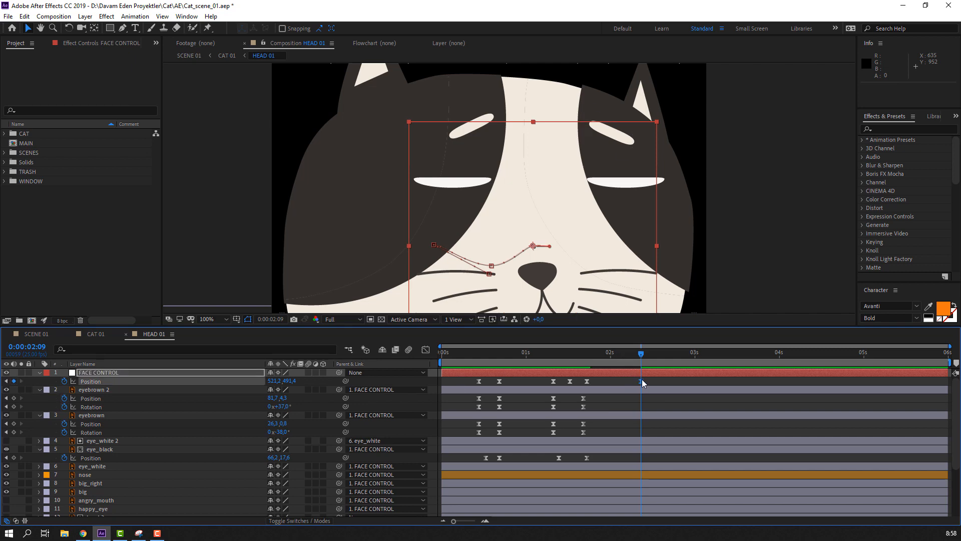
Step: At 0:00:02:15, move FACE CONTROL down to the middle of the head at about 429, 655 and scrub the motion
key(Page_Down)
key(Page_Down)
key(Page_Down)
key(Page_Down)
key(Page_Down)
key(Page_Down)
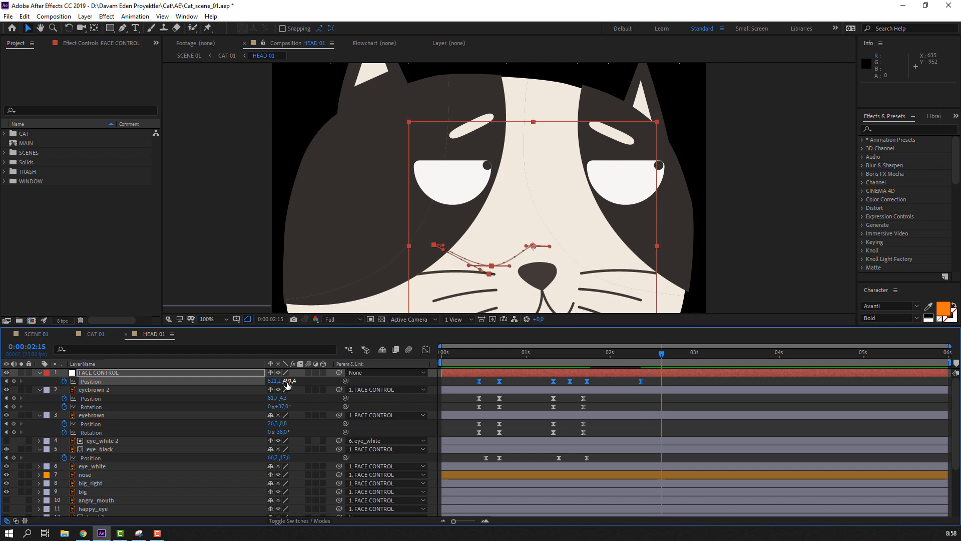
scroll(537, 206, down, 2)
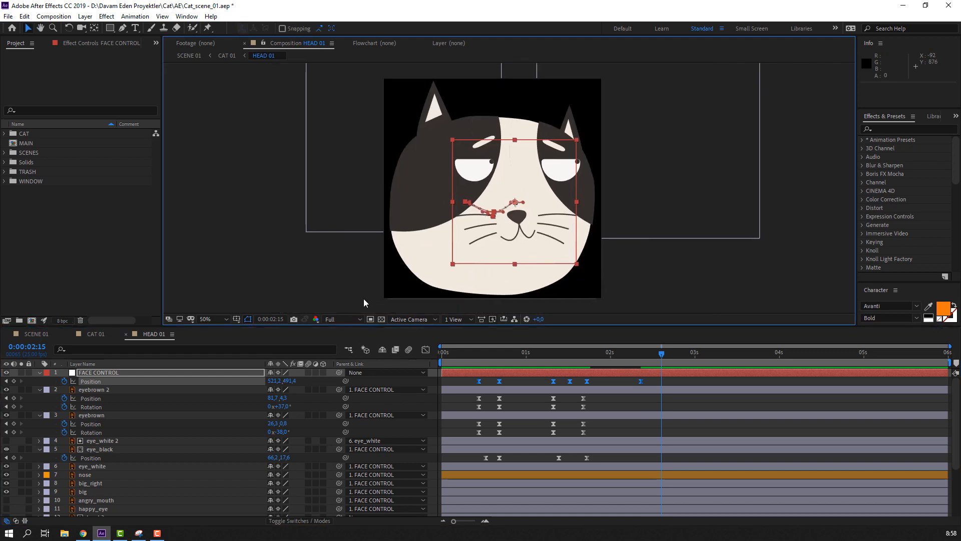
drag(542, 193, 507, 203)
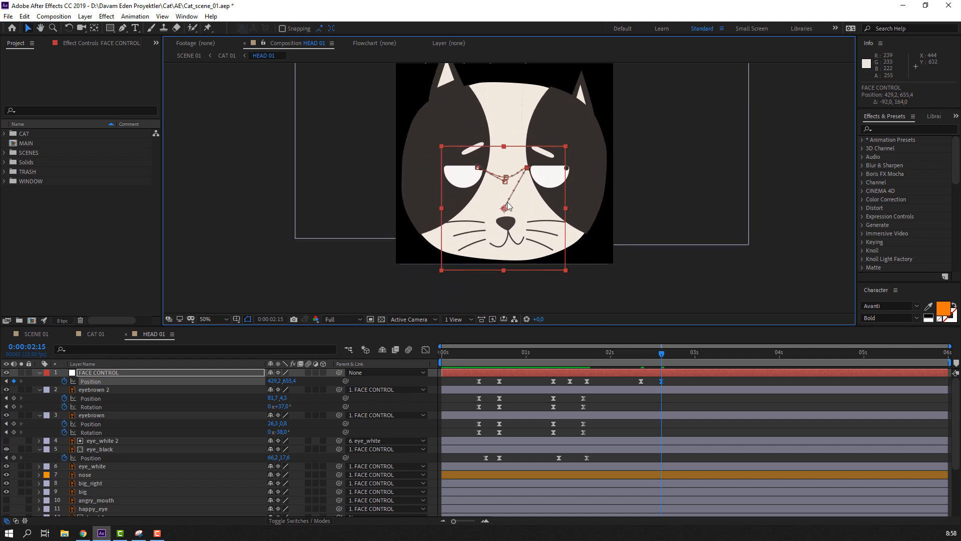
key(period)
click(637, 400)
drag(602, 353, 658, 361)
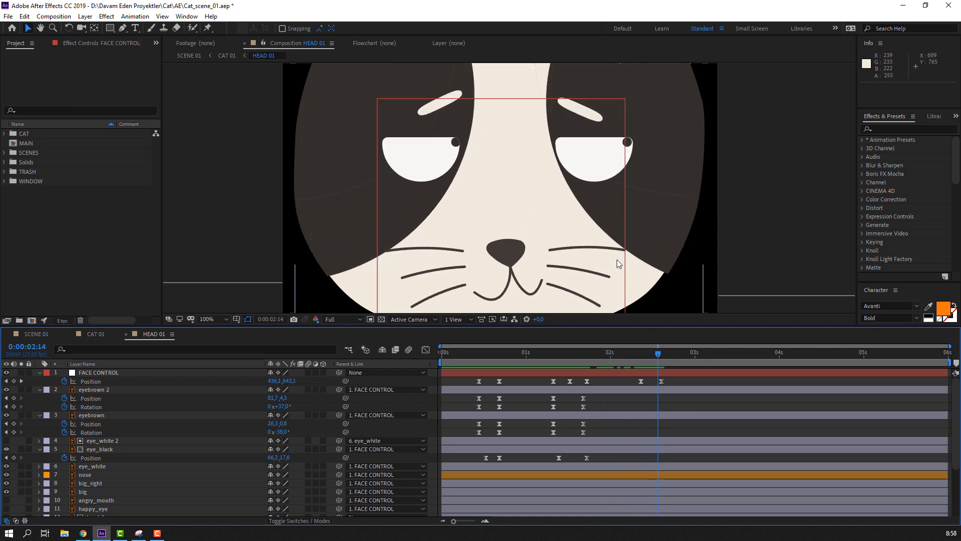
Step: Keyframe the eye_black Position at 0:00:02:09, and at 0:00:02:15 move the pupils to the middle of the eyes
click(641, 361)
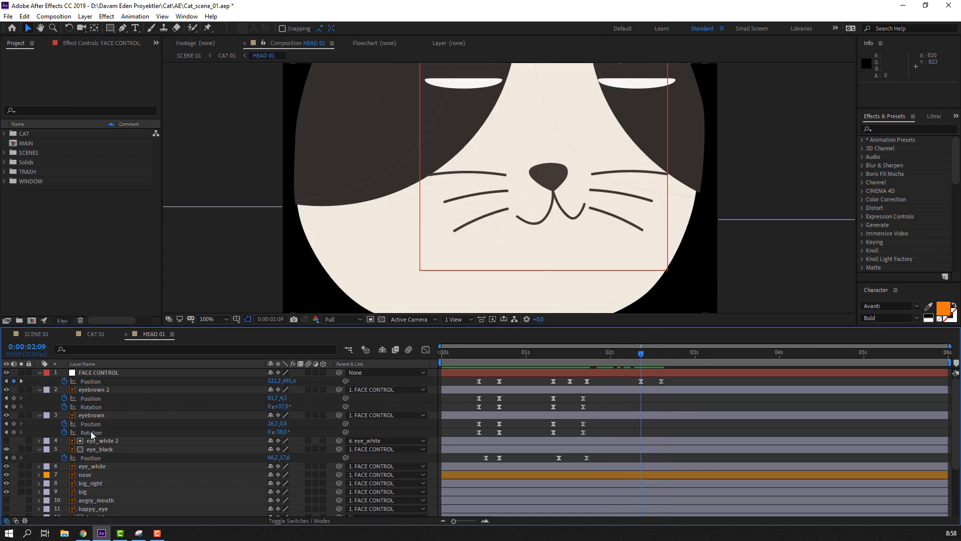
click(14, 457)
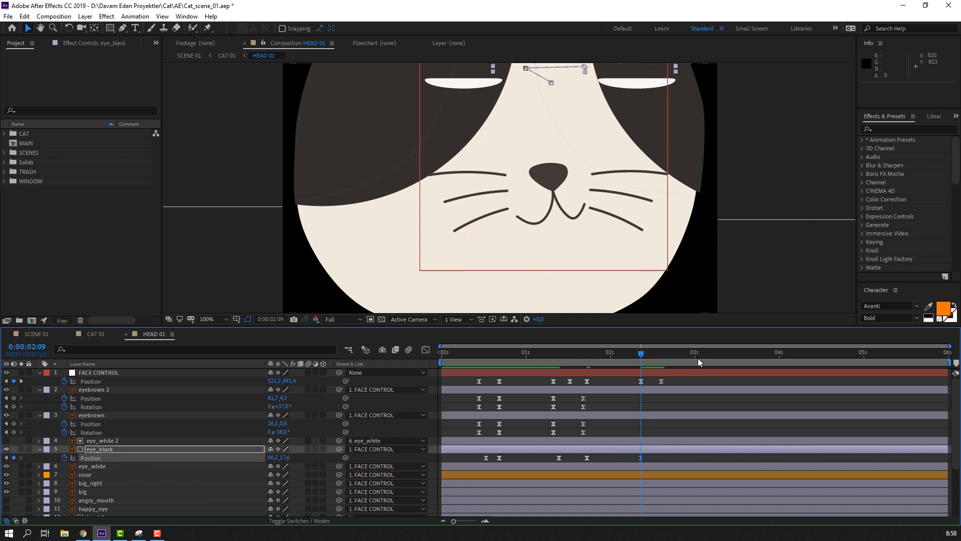
drag(649, 357, 663, 359)
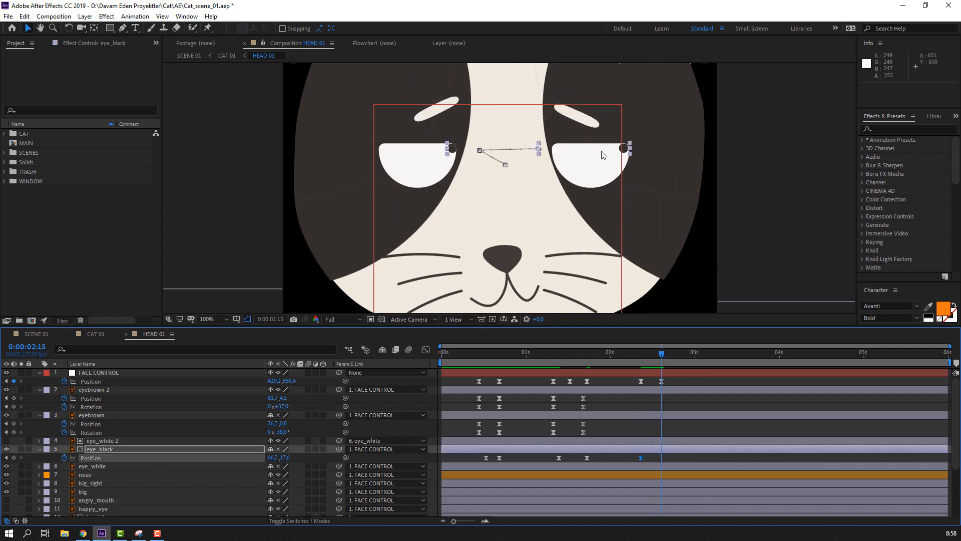
key(period)
drag(734, 116, 671, 112)
key(comma)
key(comma)
click(596, 273)
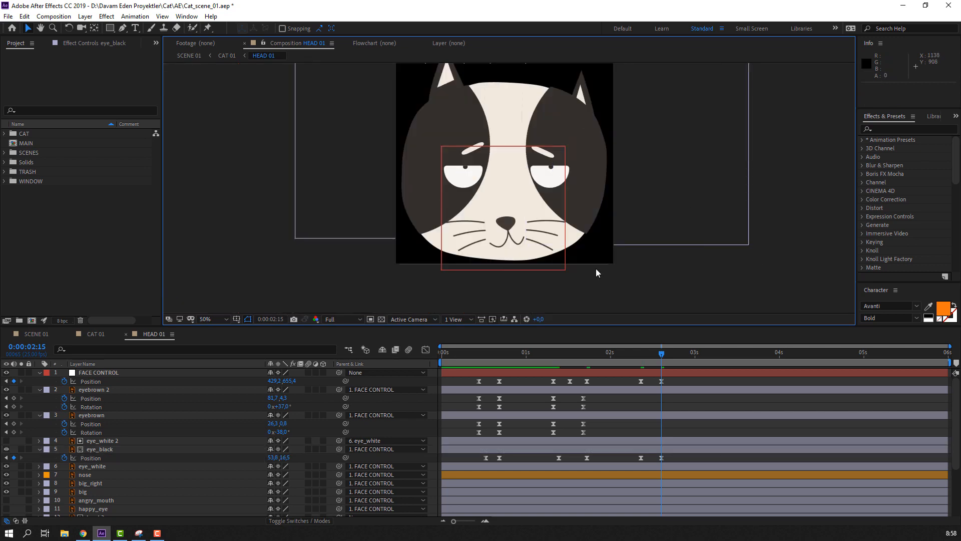
Step: Add hold Position and Rotation keyframes on both eyebrow layers at 0:00:02:10
key(period)
drag(652, 359, 645, 356)
click(590, 393)
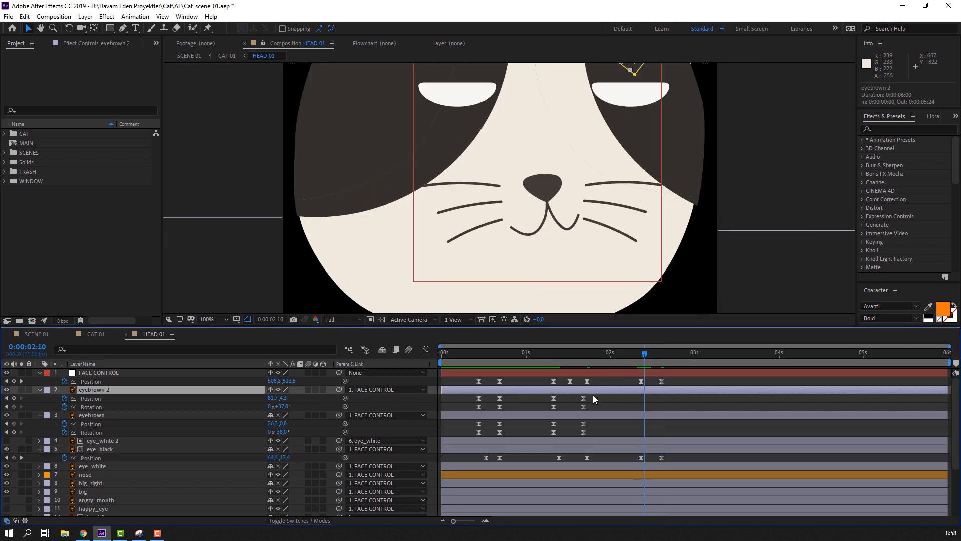
click(14, 398)
click(14, 406)
click(14, 423)
click(13, 432)
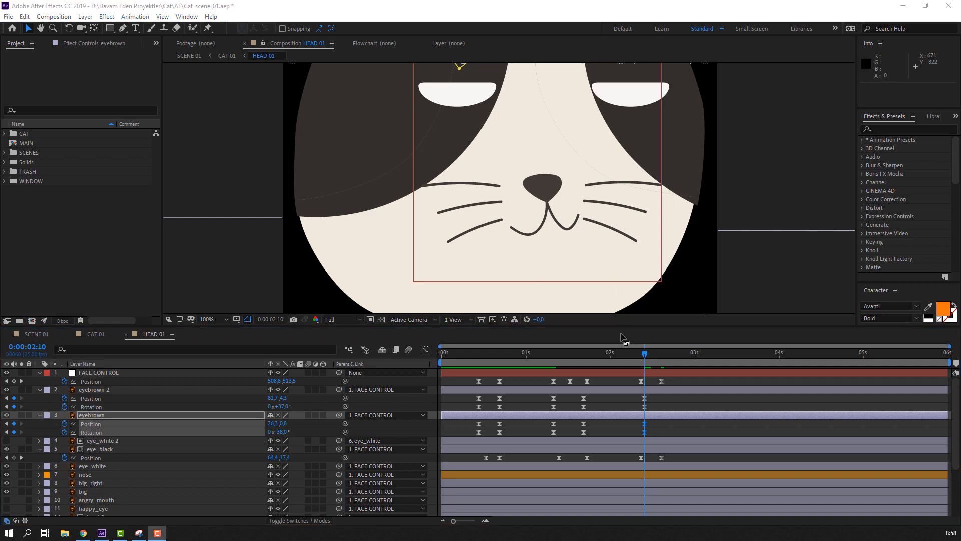
Step: At 0:00:02:15, rotate the right eyebrow to -16° and lower it inward to position 79.3, 8.6
drag(652, 361, 661, 362)
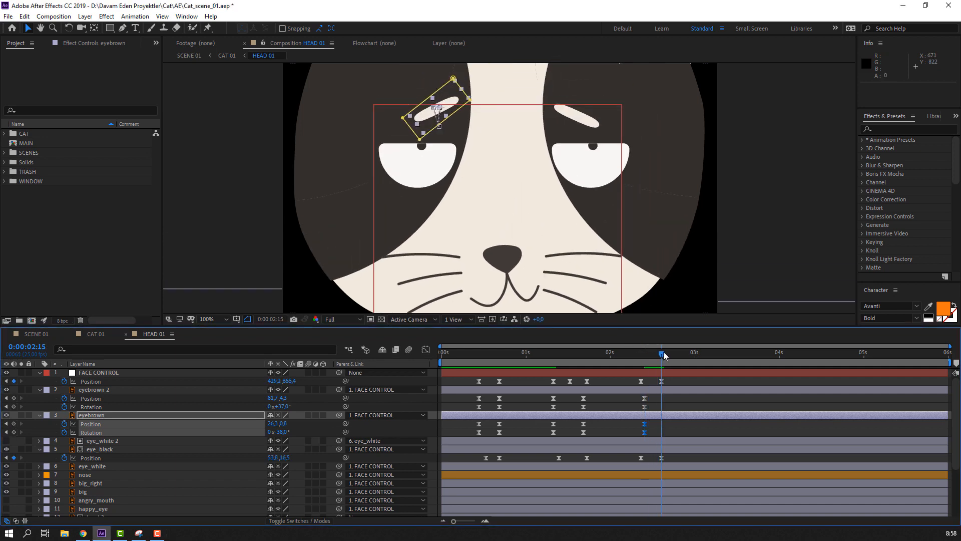
click(682, 397)
drag(281, 409, 262, 408)
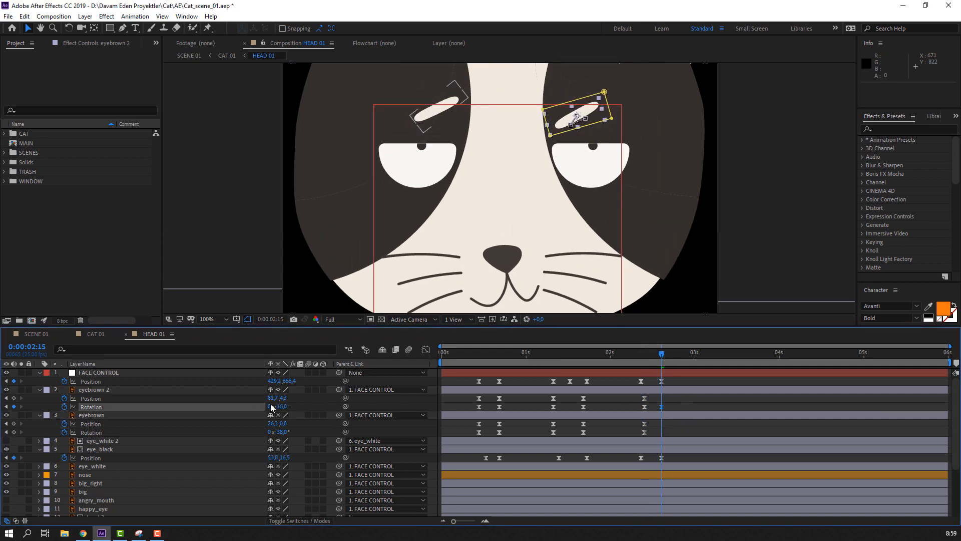
scroll(628, 96, up, 1)
drag(620, 118, 549, 182)
drag(571, 98, 553, 109)
key(comma)
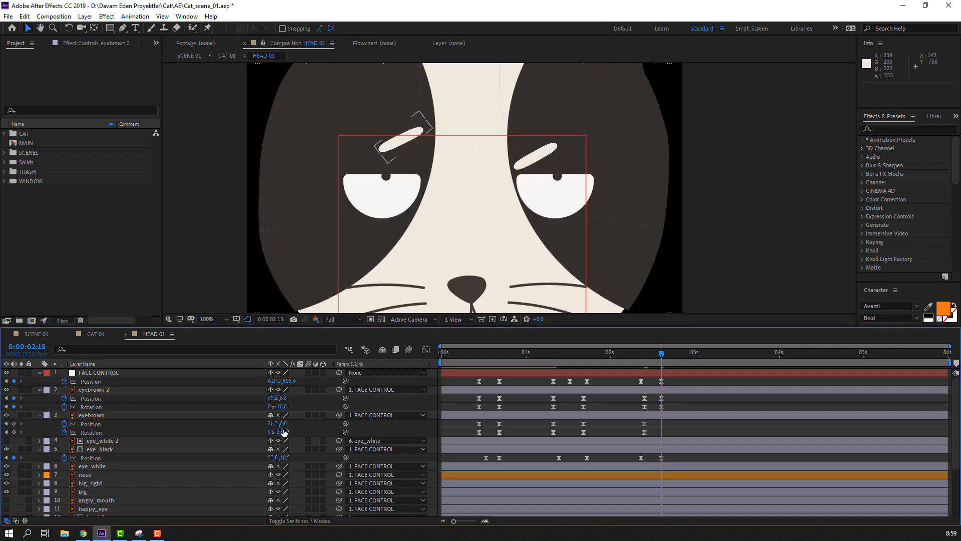
Step: At 0:00:02:15, rotate the left eyebrow to 10° and lower it to position 27.2, 8.1
drag(280, 432, 295, 432)
key(period)
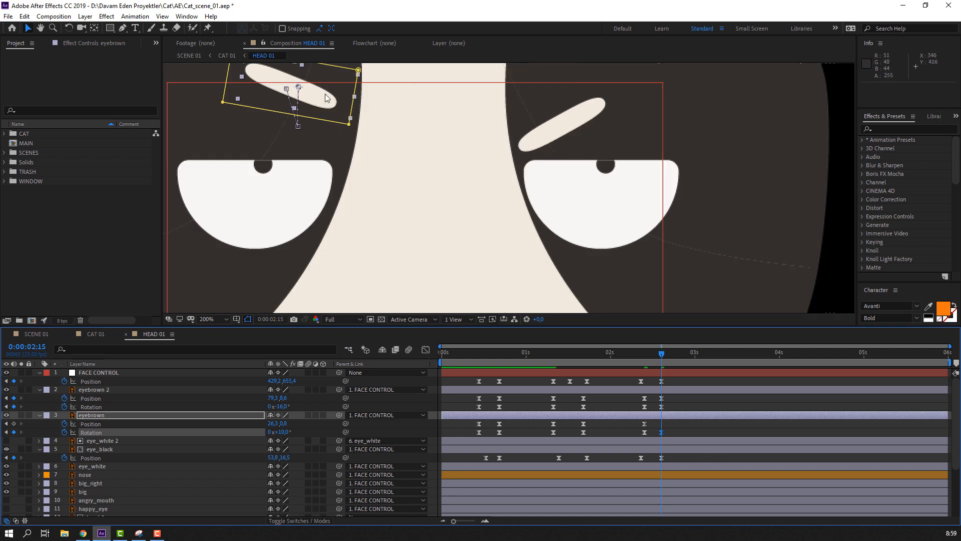
drag(327, 99, 324, 136)
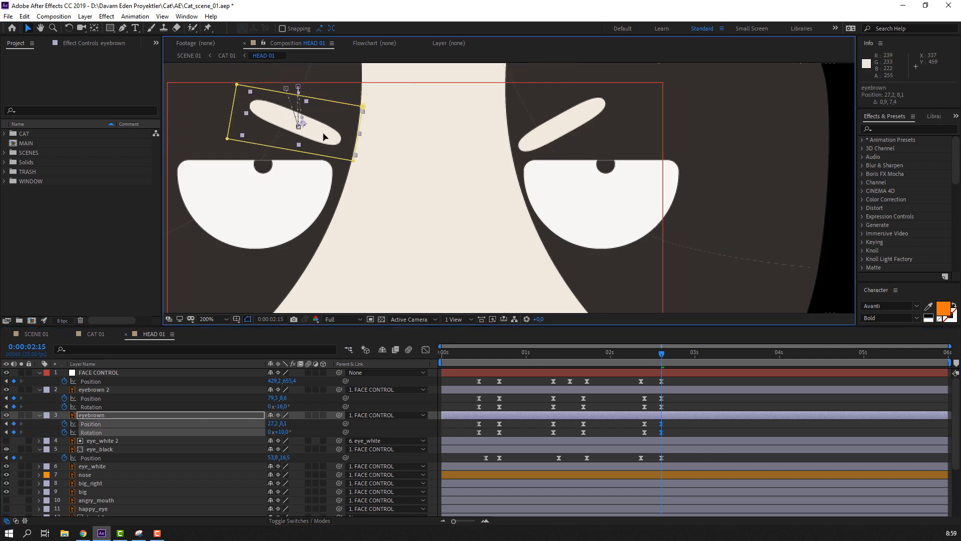
click(624, 384)
scroll(558, 188, down, 2)
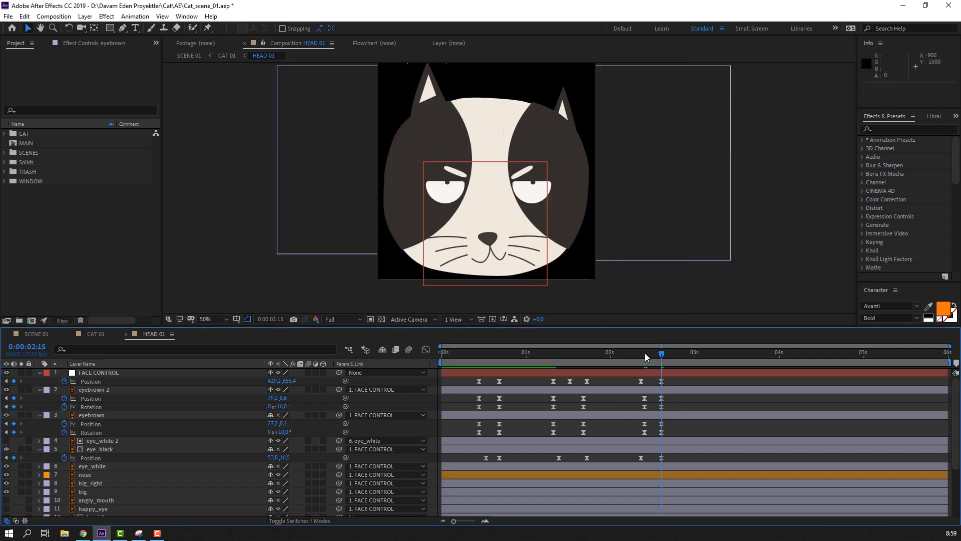
Step: Add a hold Position keyframe on both ear_left and ear_right and place the two keyframes at 0:00:02:11
scroll(480, 91, up, 2)
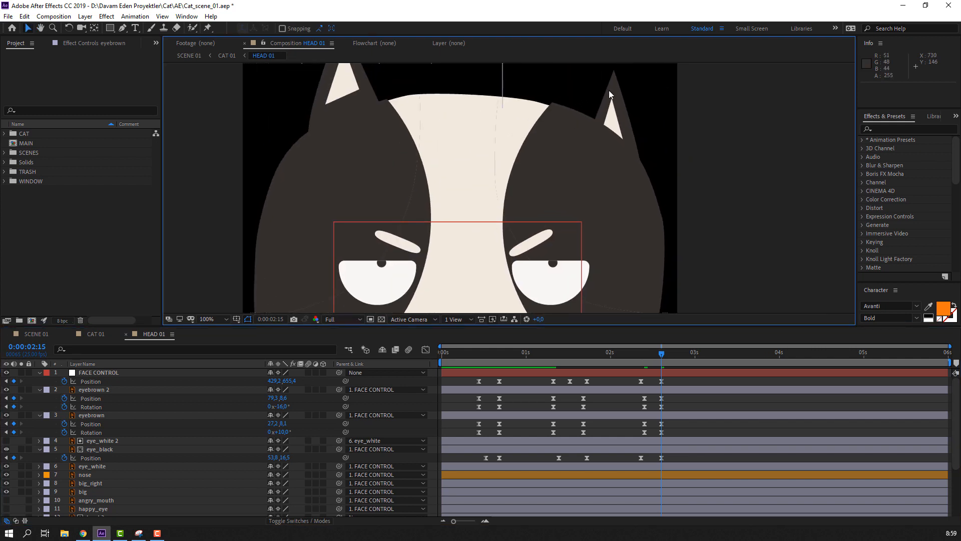
scroll(665, 461, down, 4)
click(626, 470)
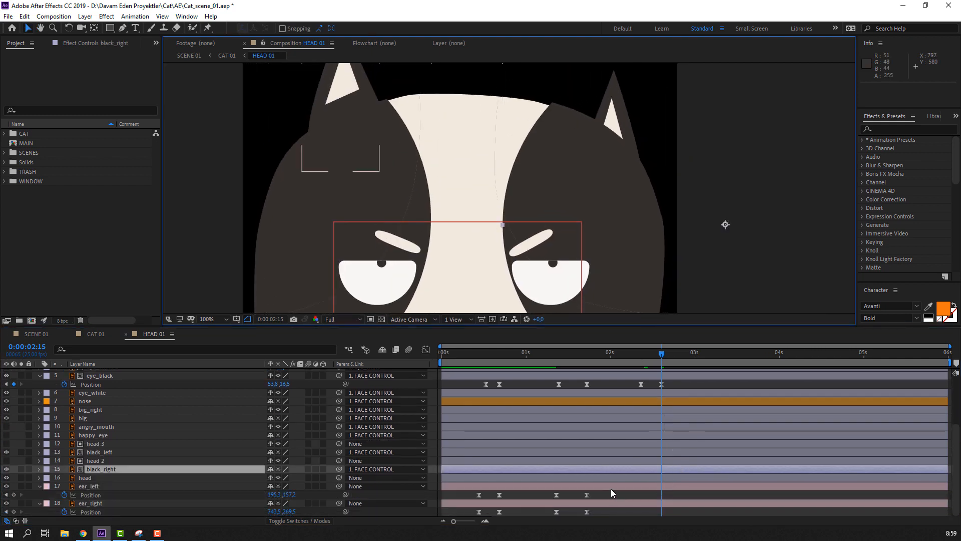
click(611, 489)
click(14, 495)
click(14, 511)
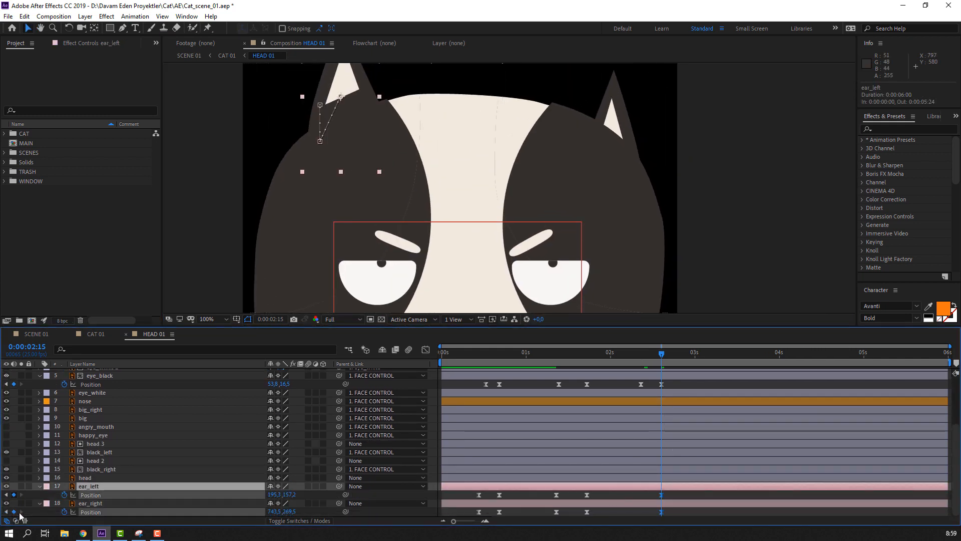
drag(661, 497, 648, 497)
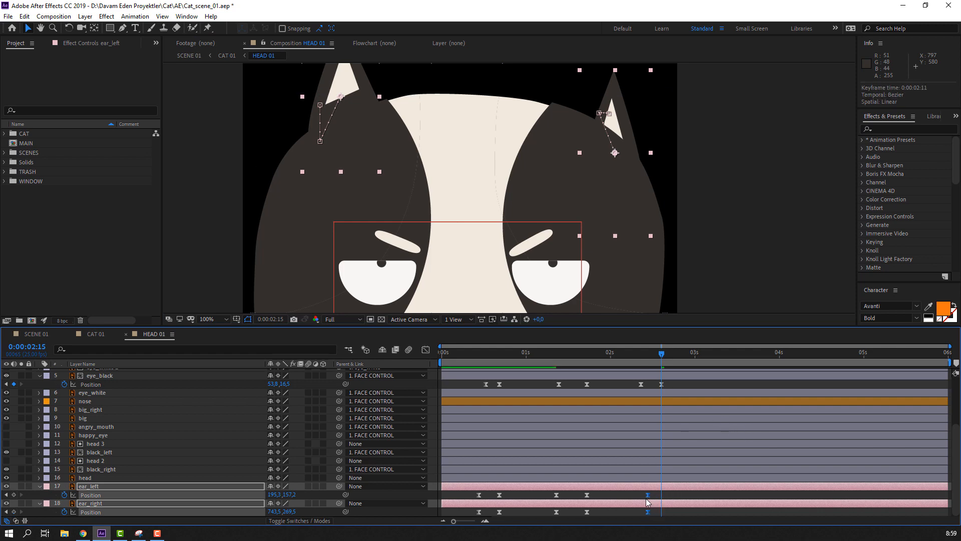
click(690, 496)
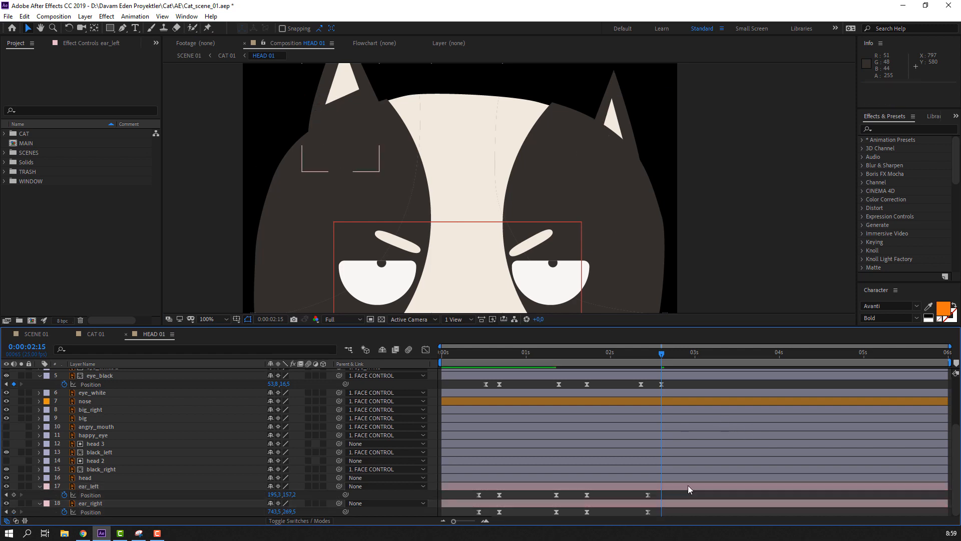
Step: Copy the first Position keyframe of each ear layer to 0:00:02:15 so both ears return to their front-facing positions
click(479, 495)
key(ctrl+c)
key(ctrl+v)
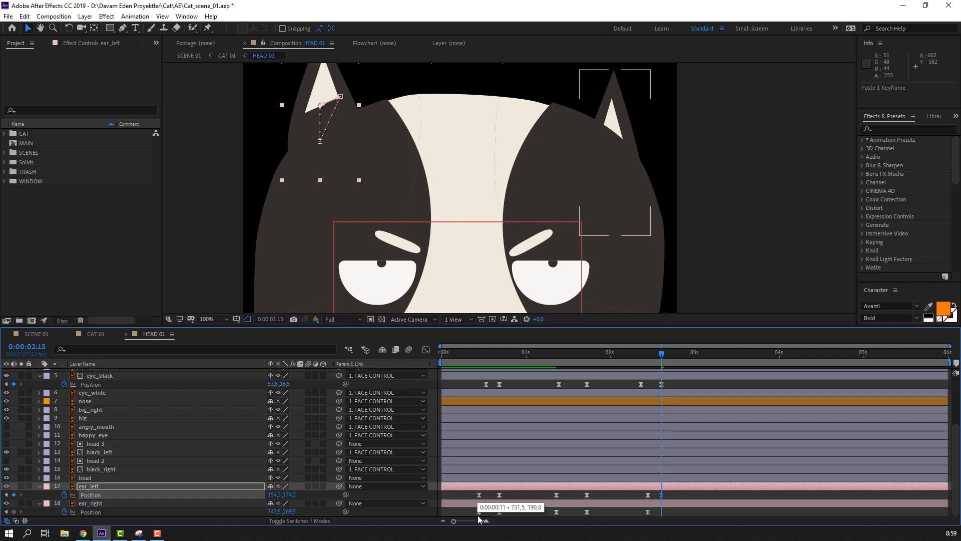
click(479, 511)
key(ctrl+c)
key(ctrl+v)
scroll(700, 233, down, 2)
click(660, 237)
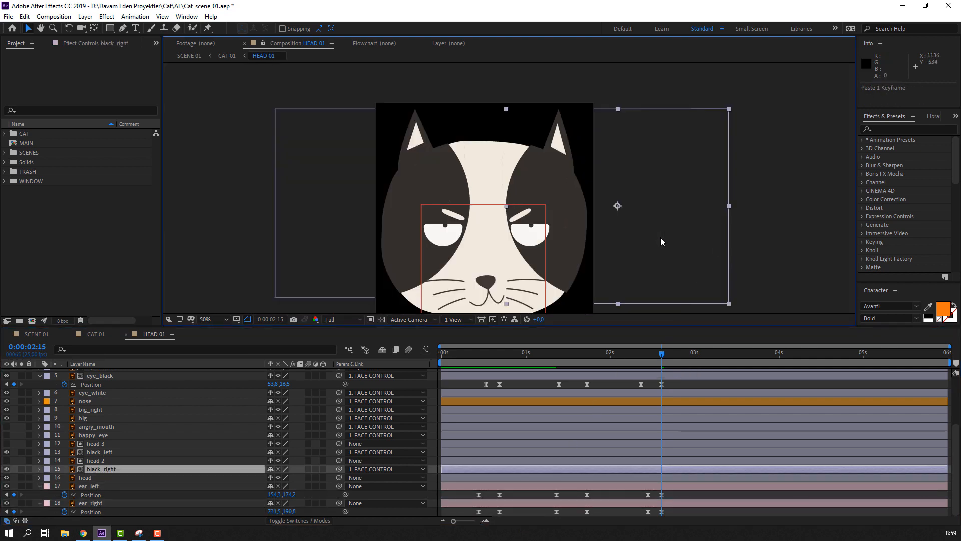
Step: Review the head-turn animation by scrubbing through the SCENE 01 composition and playing back CAT 01
scroll(351, 280, down, 2)
scroll(528, 214, up, 4)
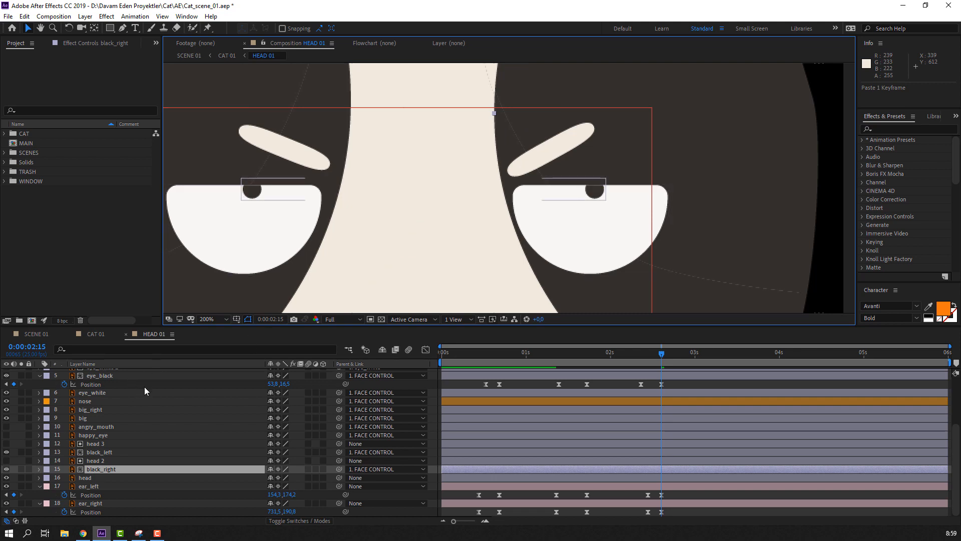
click(35, 333)
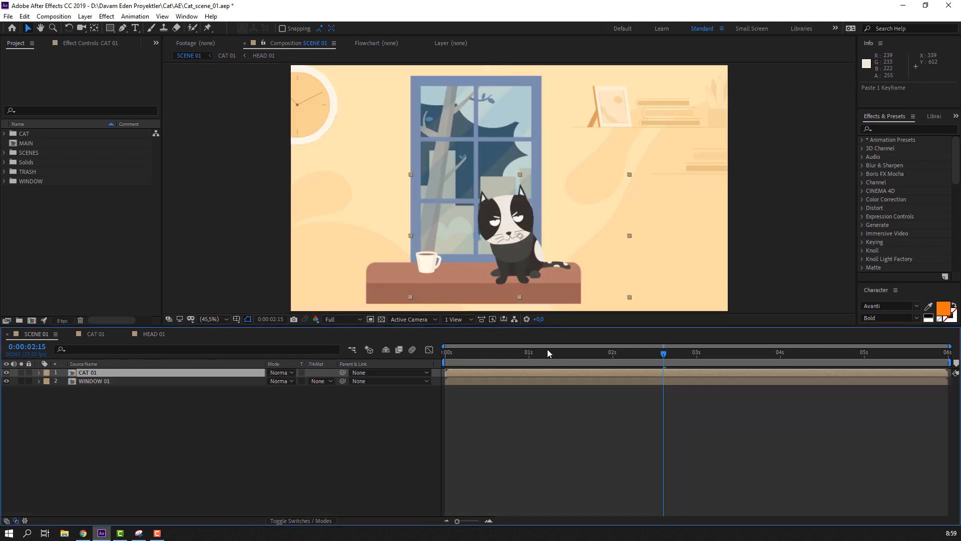
drag(547, 353, 593, 372)
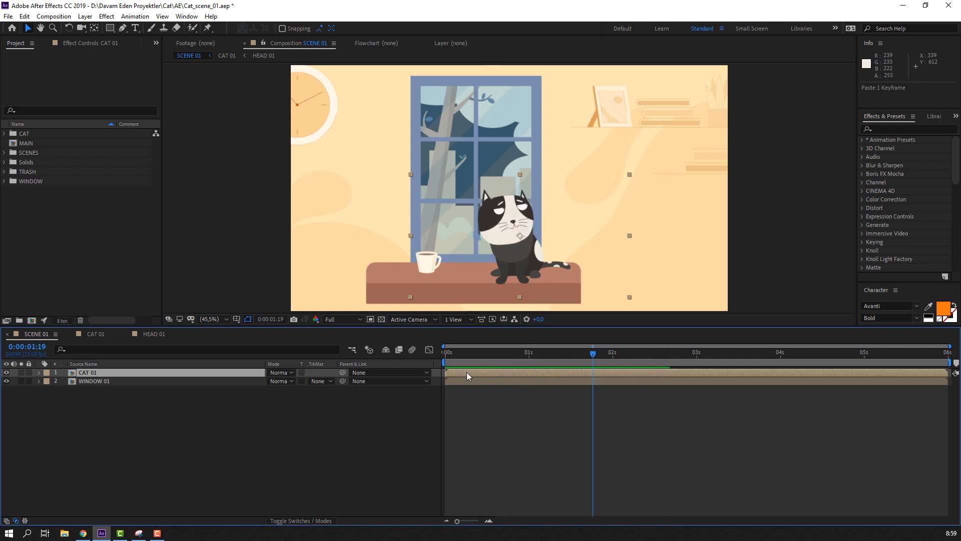
click(100, 338)
key(space)
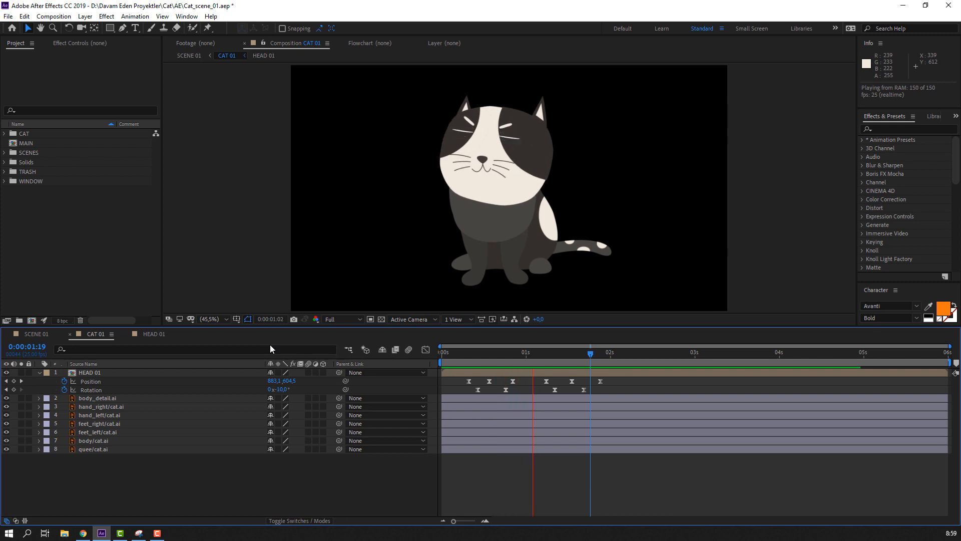
key(space)
Step: In HEAD 01, copy FACE CONTROL's Position keyframe at 0:00:01:18 over its second-to-last Position keyframe to hold the face in place
click(148, 338)
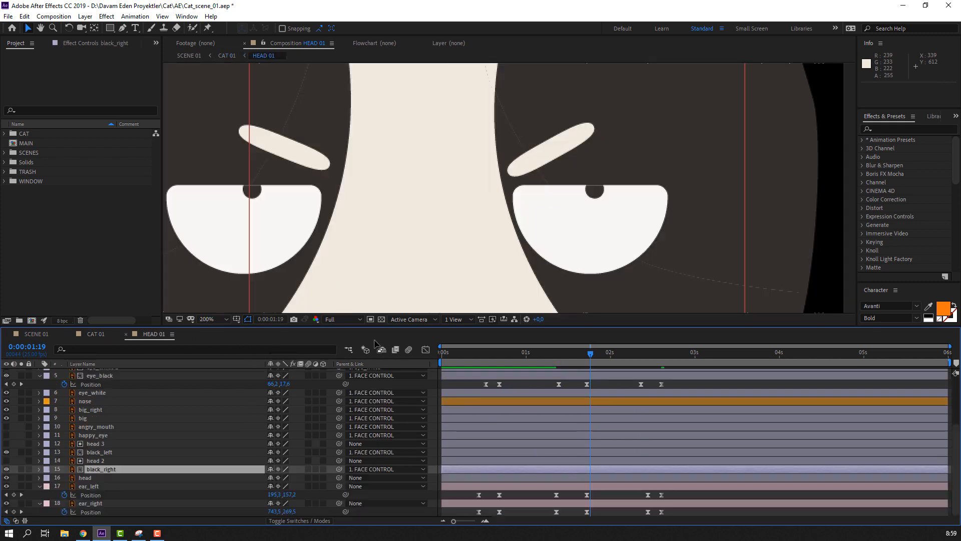
scroll(642, 426, up, 3)
mouse_move(587, 363)
mouse_down()
mouse_move(548, 353)
mouse_move(605, 361)
mouse_move(589, 368)
mouse_up()
click(587, 381)
key(ctrl+c)
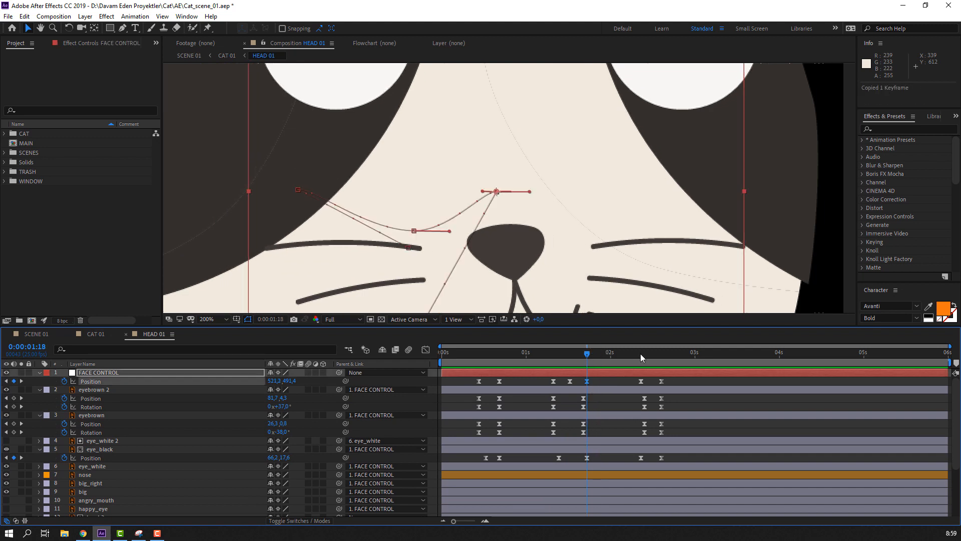
click(641, 353)
key(ctrl+v)
key(ctrl+v)
drag(632, 355, 641, 382)
Step: Set the spatial interpolation of the two matching FACE CONTROL Position keyframes to Linear and check the motion up to 0:00:02:18
scroll(595, 241, down, 1)
drag(583, 386, 583, 384)
right_click(587, 381)
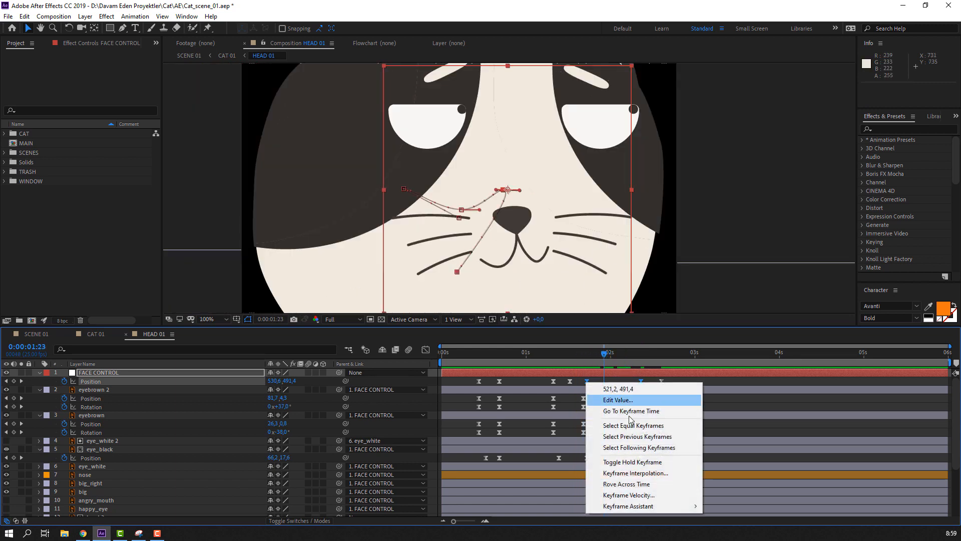
click(641, 473)
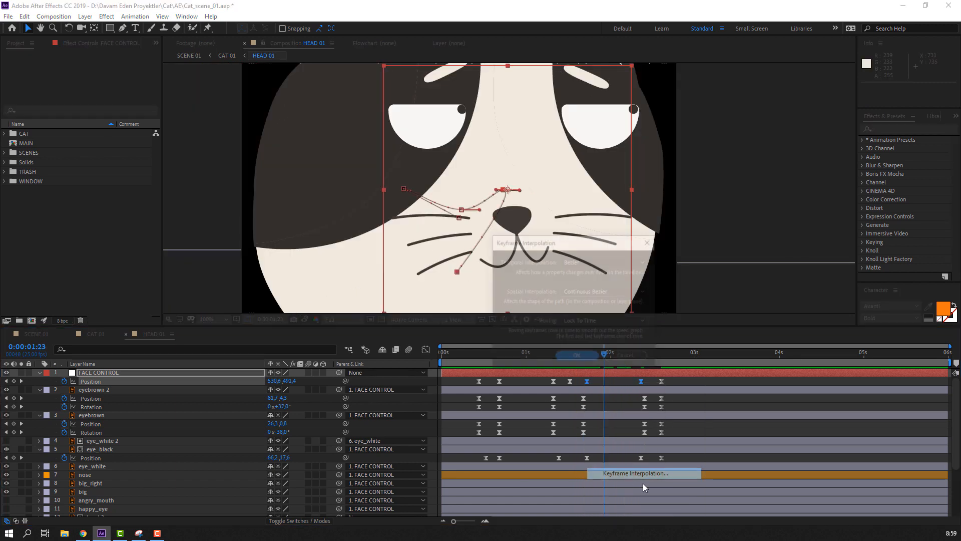
click(566, 293)
click(579, 315)
click(577, 358)
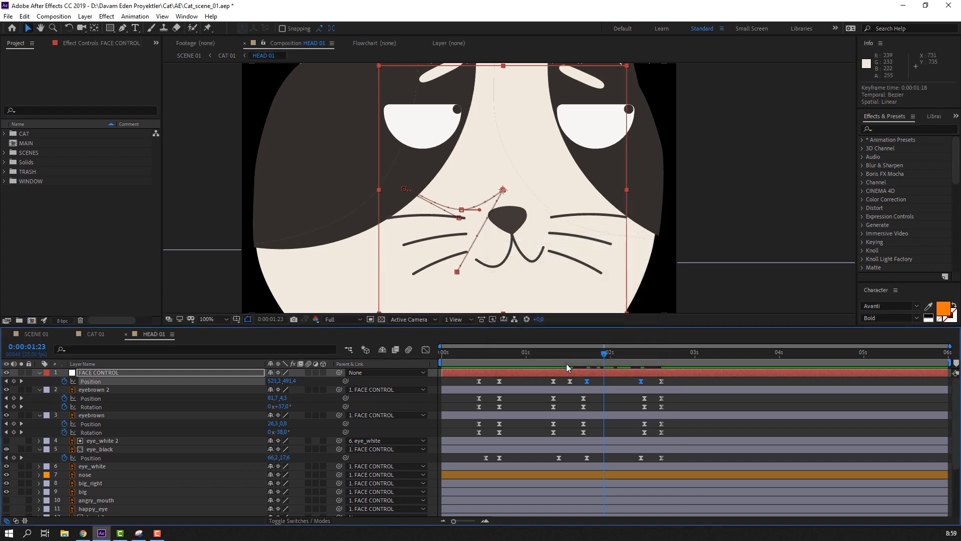
click(596, 355)
drag(596, 356, 671, 358)
click(700, 382)
Step: Make the angry_mouth layer visible and shift it in time to start at 0:00:02:15
scroll(485, 243, down, 2)
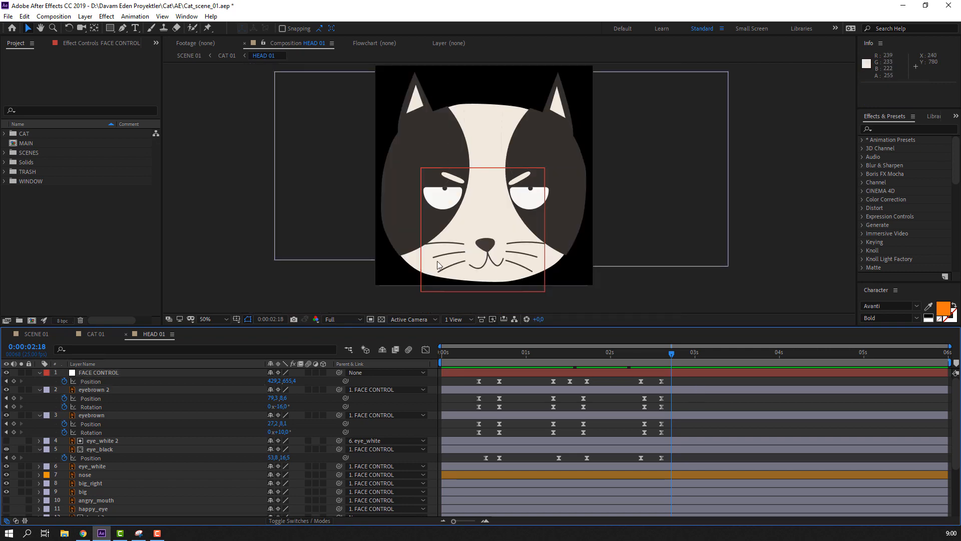
scroll(438, 265, up, 2)
scroll(471, 205, down, 2)
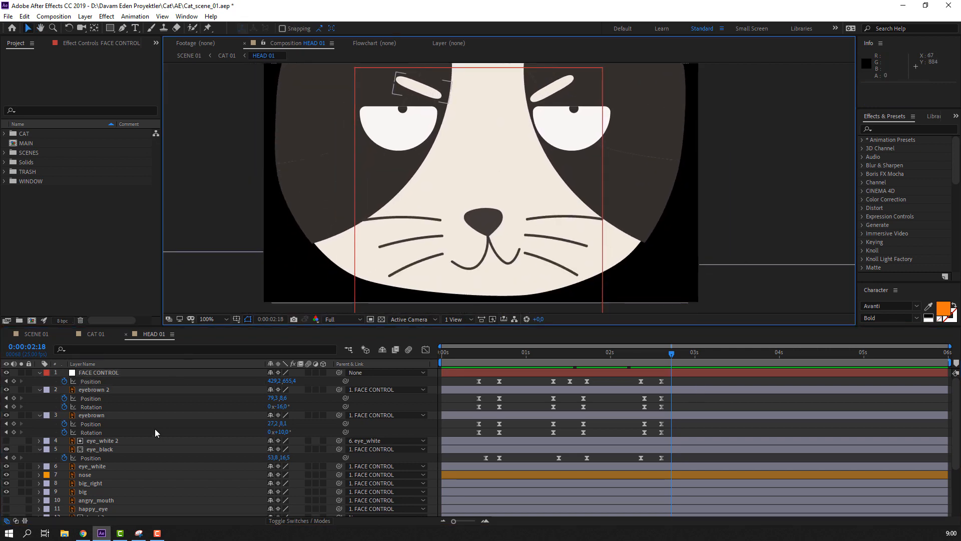
scroll(127, 486, down, 1)
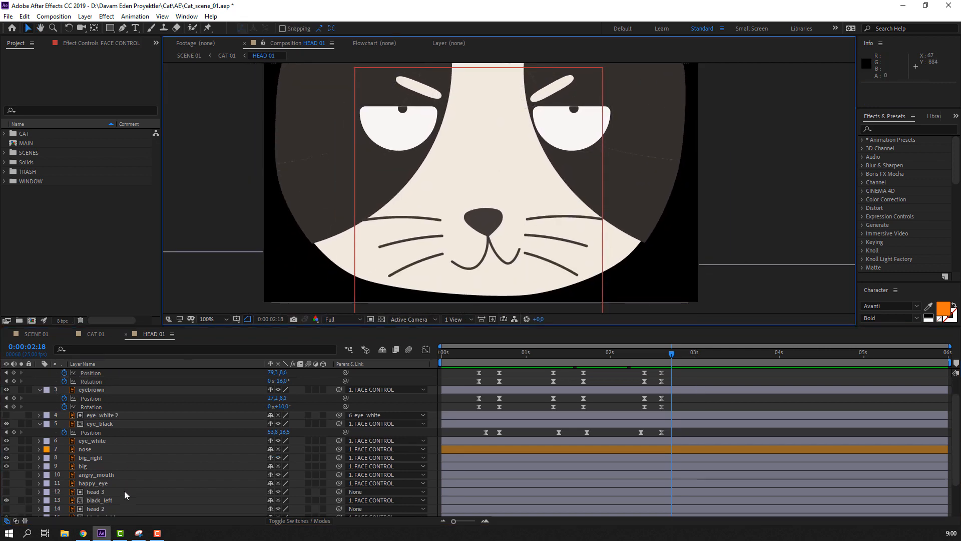
click(90, 476)
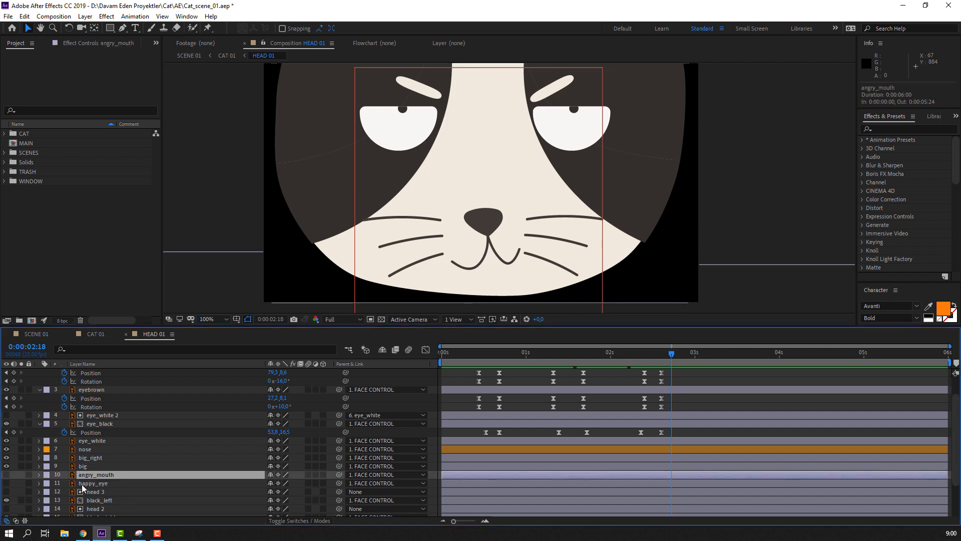
click(7, 475)
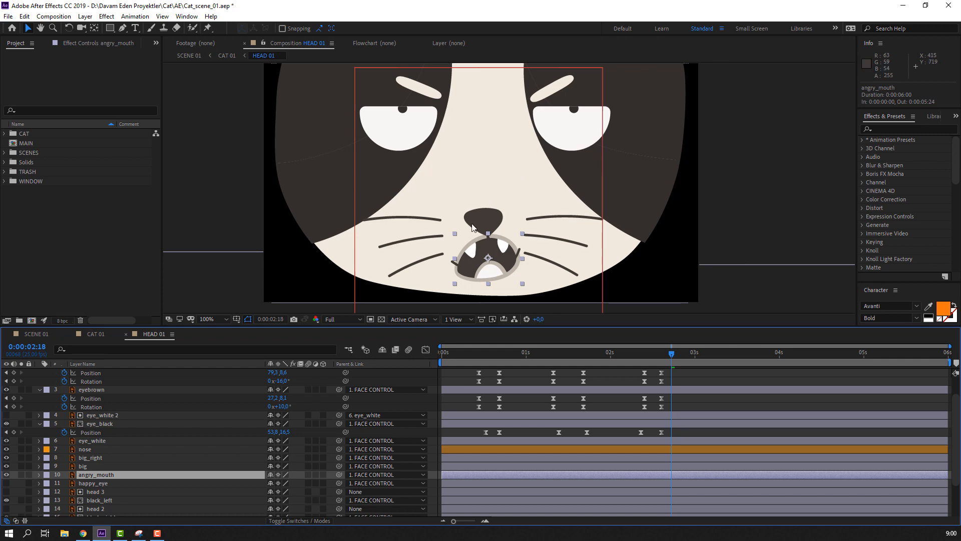
scroll(508, 240, up, 2)
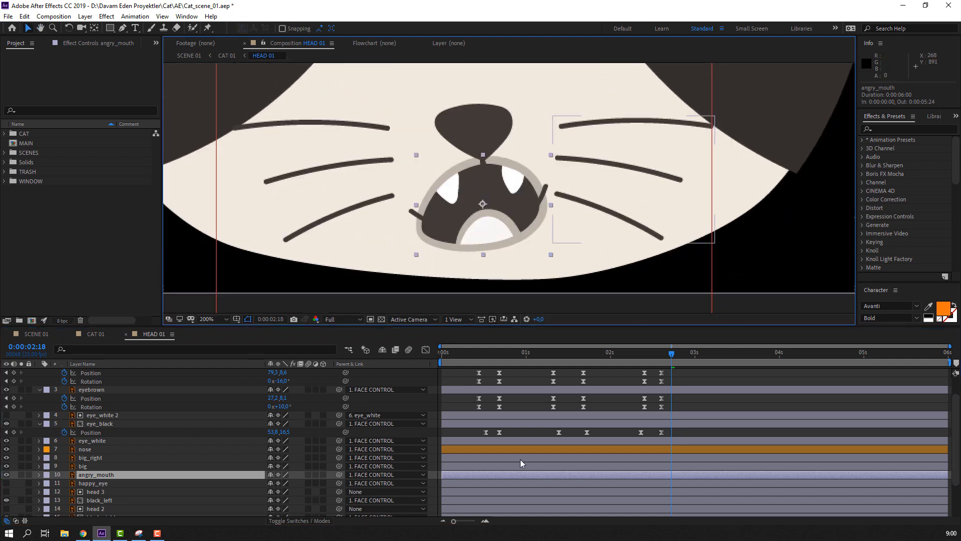
drag(452, 473, 702, 473)
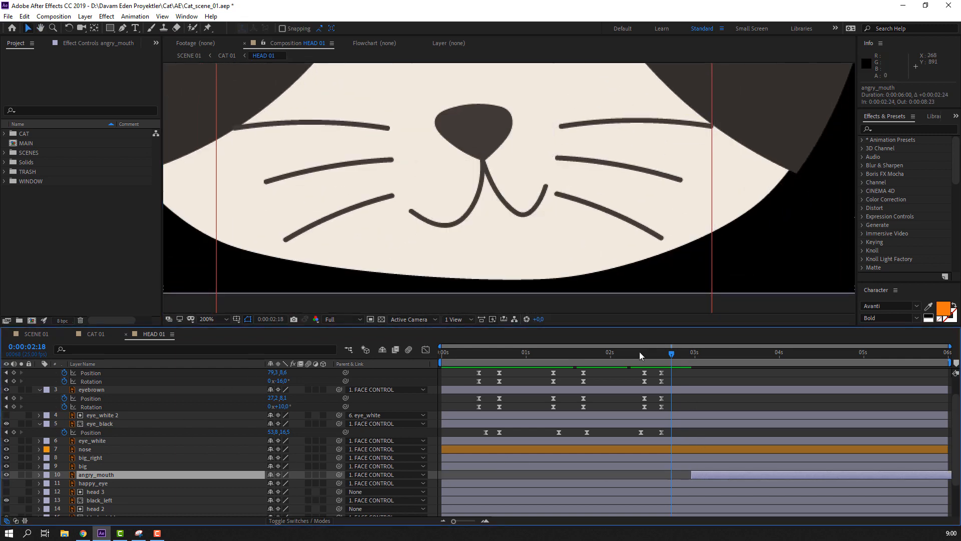
drag(640, 355, 660, 354)
drag(699, 476, 668, 476)
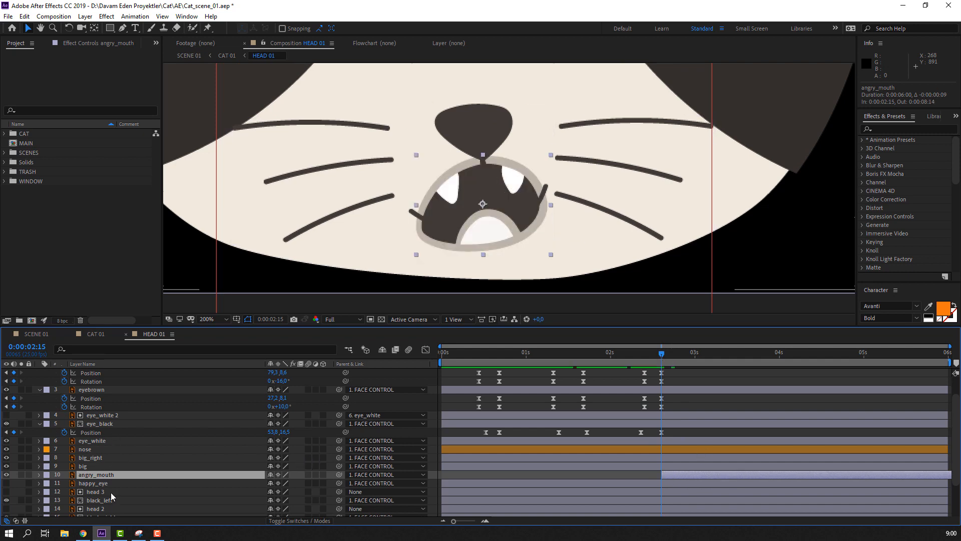
Step: Toggle the nose layer's visibility to check whether it contains the closed mouth line overlapping the angry mouth
click(94, 466)
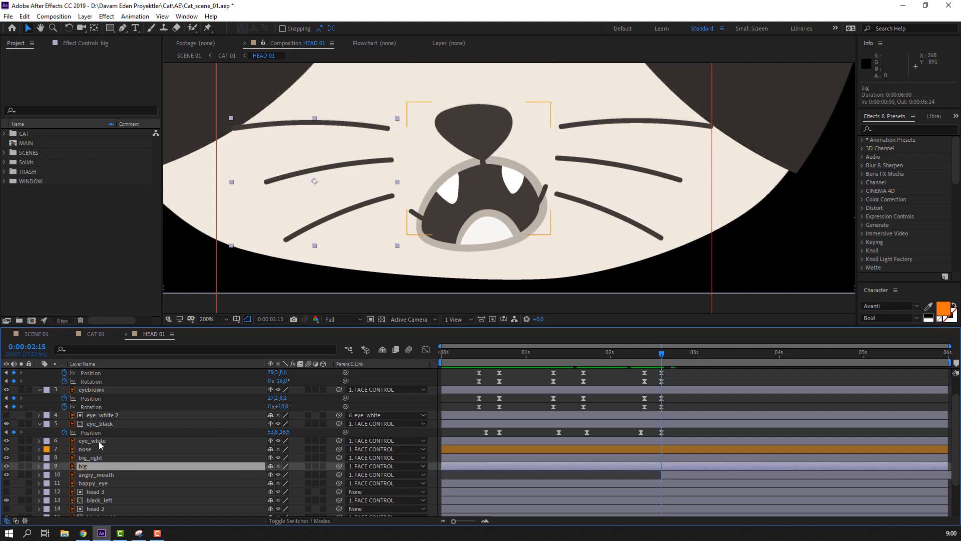
click(99, 442)
click(8, 449)
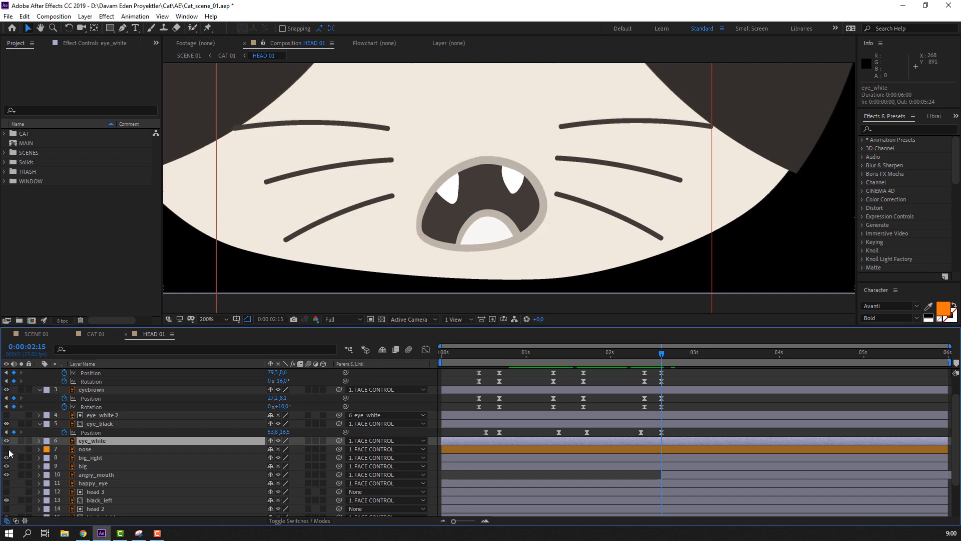
click(7, 449)
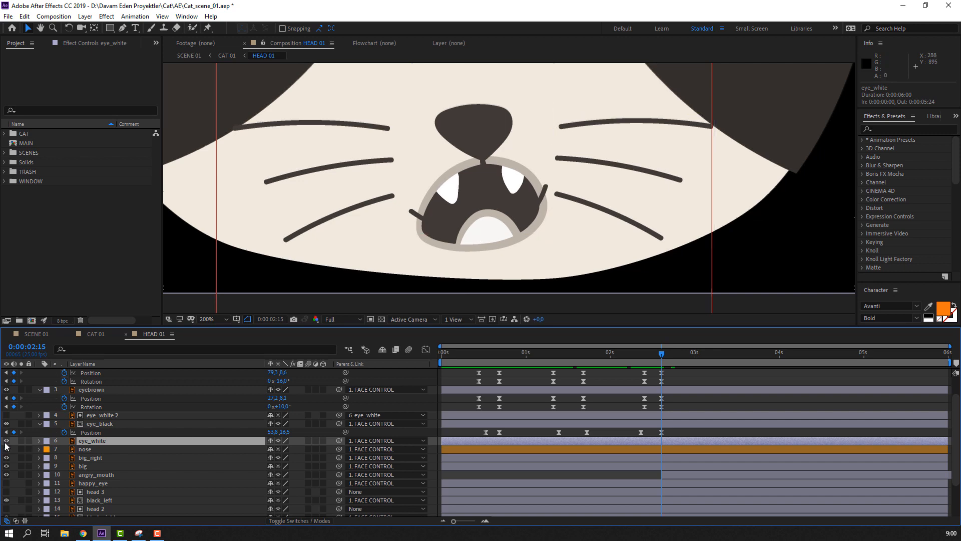
key(comma)
click(7, 440)
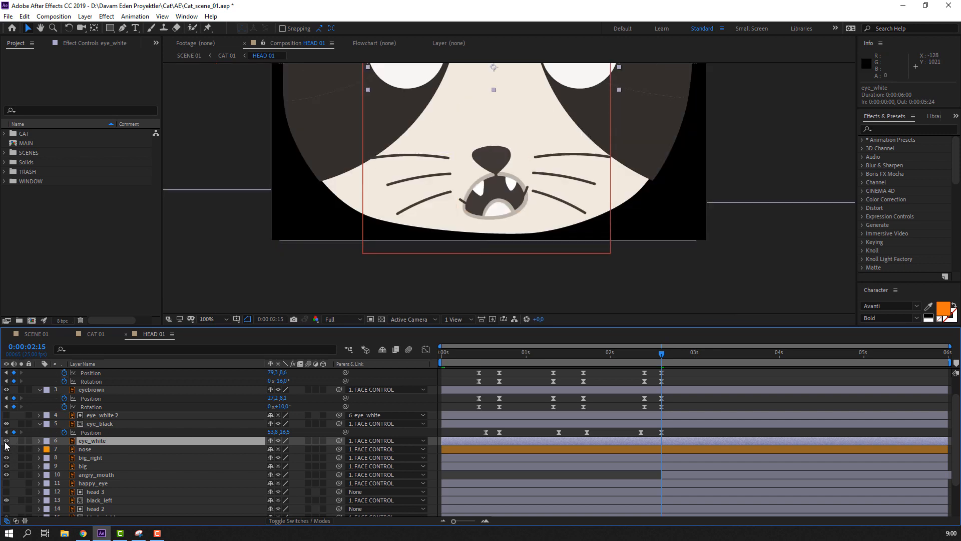
click(7, 449)
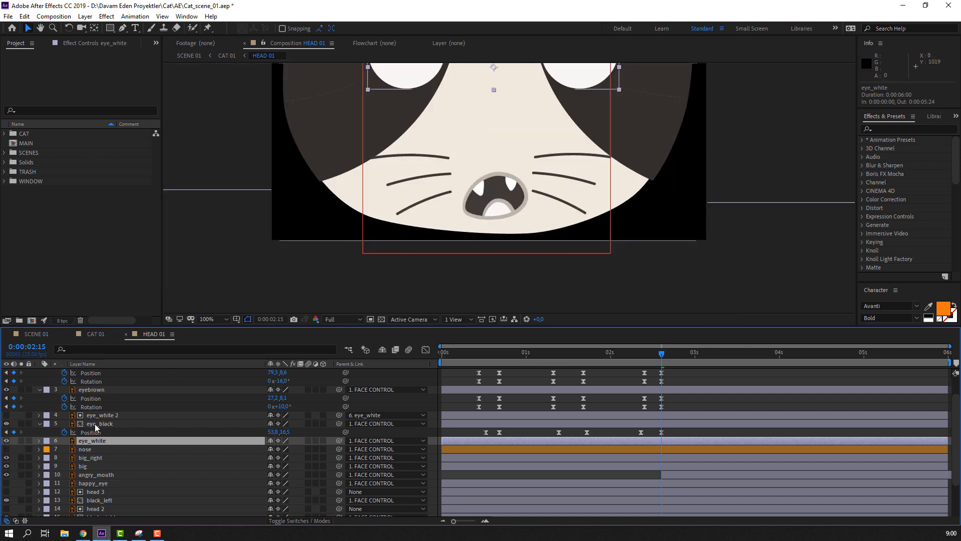
click(7, 449)
Step: Solo the nose layer and duplicate it
click(84, 450)
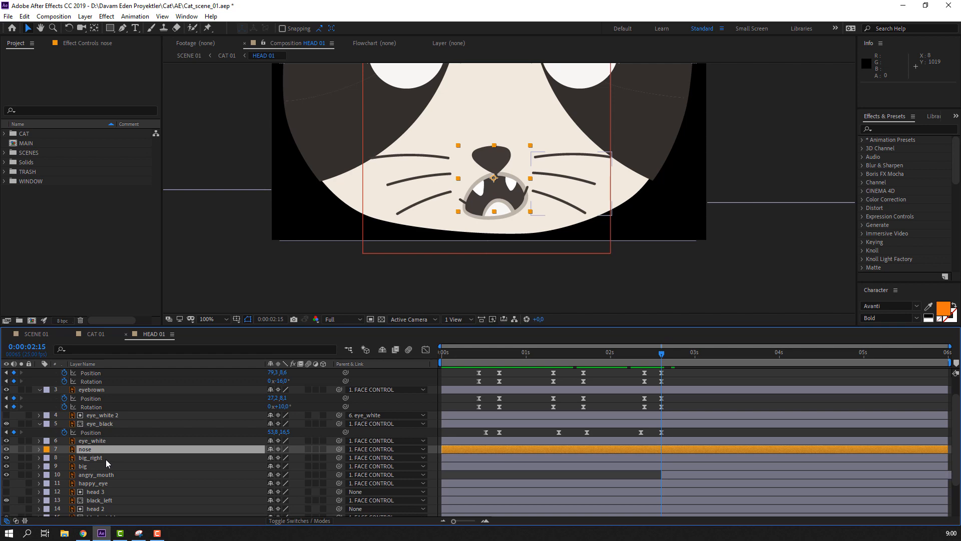
click(92, 452)
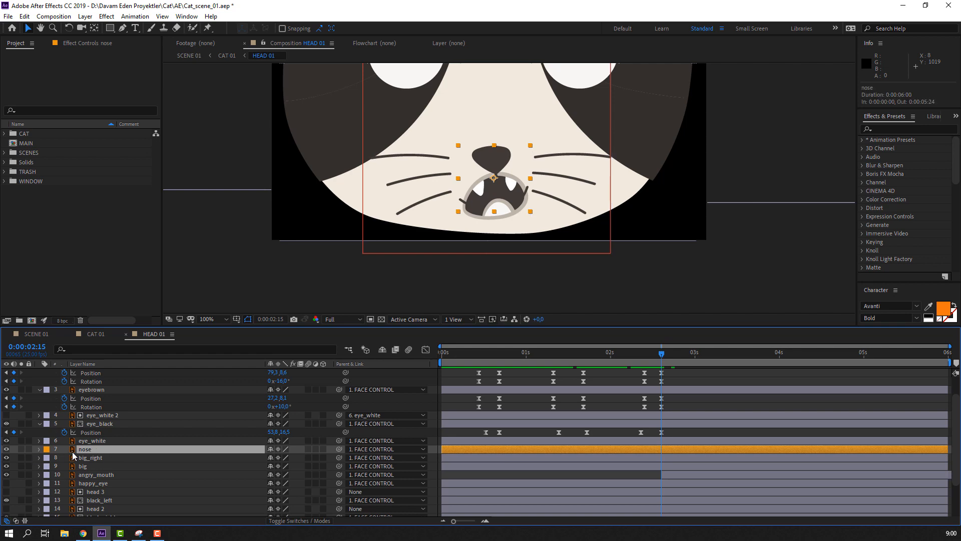
click(21, 449)
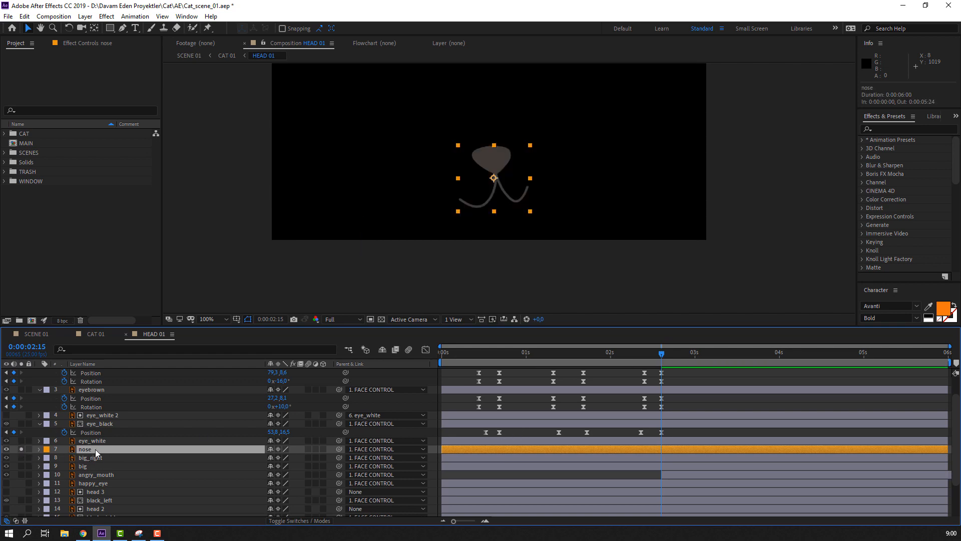
click(28, 16)
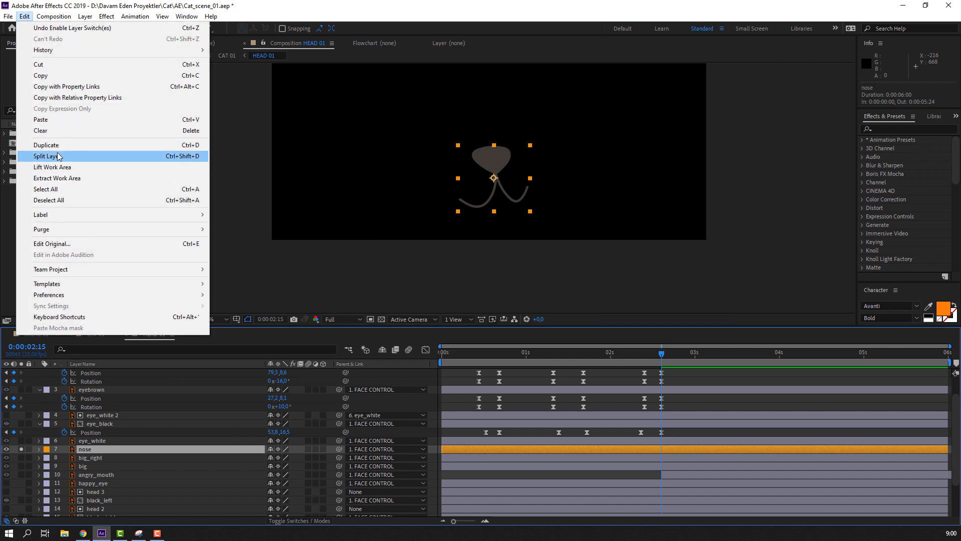
click(50, 145)
Step: Draw a closed pen mask around the nose shape on the nose 2 layer, leaving the mouth lines outside
scroll(501, 154, up, 2)
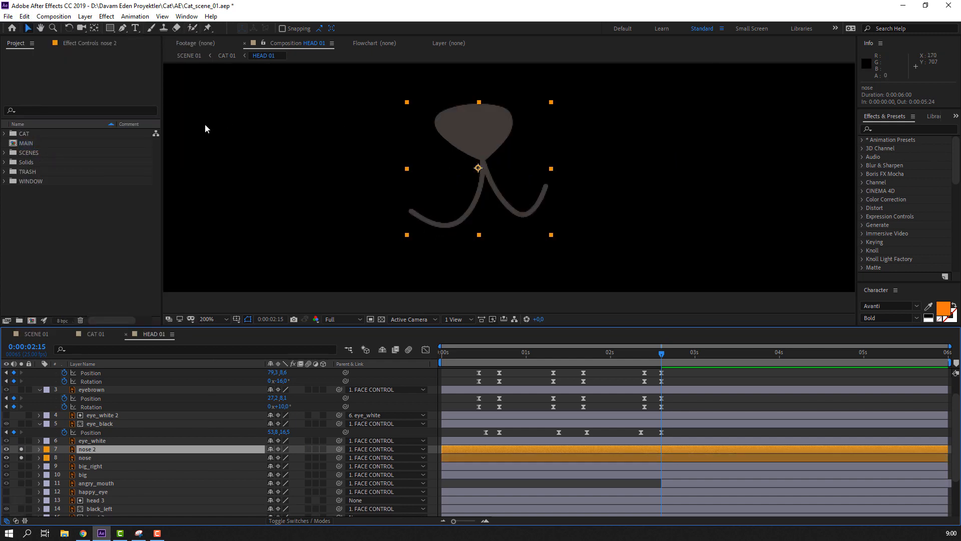
click(122, 30)
drag(461, 128, 468, 201)
scroll(453, 204, up, 4)
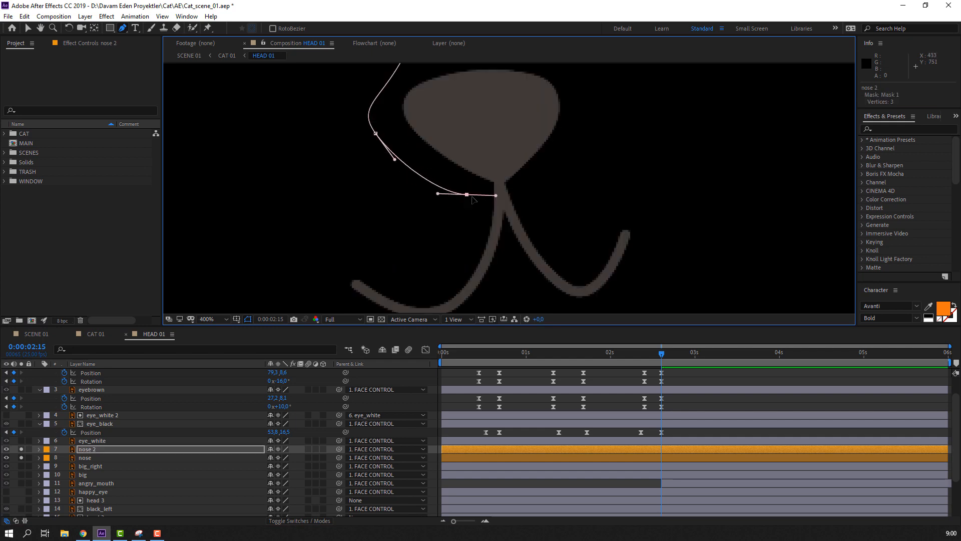
key(ctrl+z)
click(457, 148)
click(515, 149)
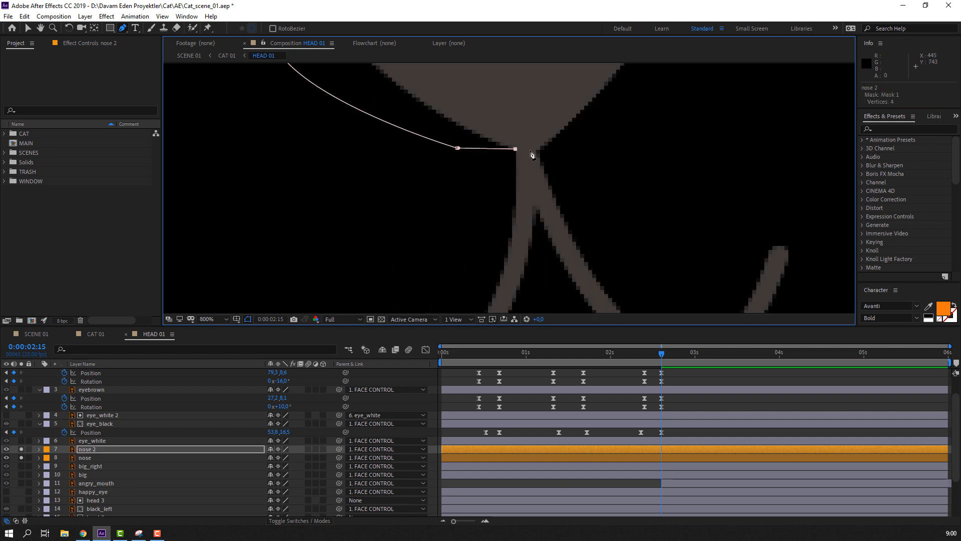
click(541, 148)
scroll(580, 159, down, 2)
drag(569, 135, 531, 76)
click(396, 81)
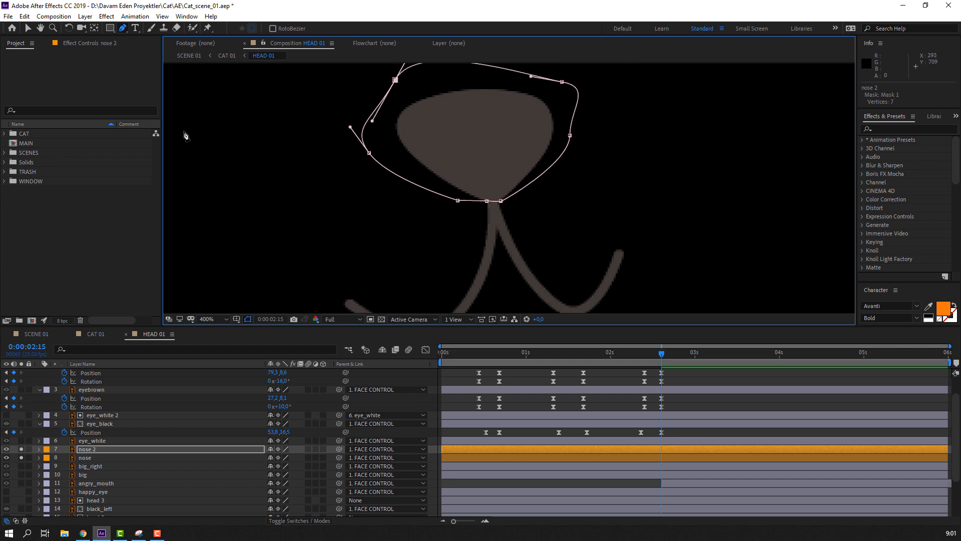
click(27, 29)
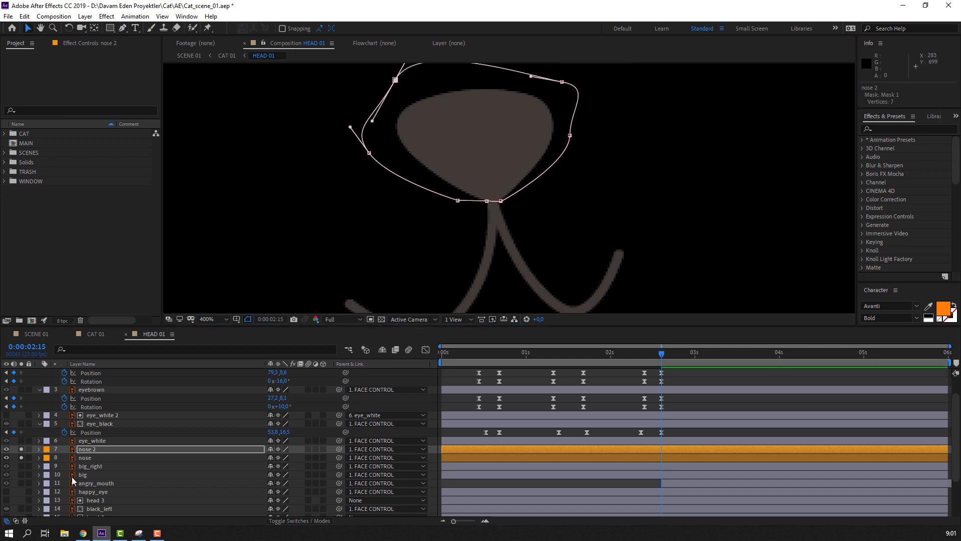
Step: Turn off solo on both nose layers and rename the masked duplicate angry_nose
click(22, 450)
click(23, 458)
click(98, 453)
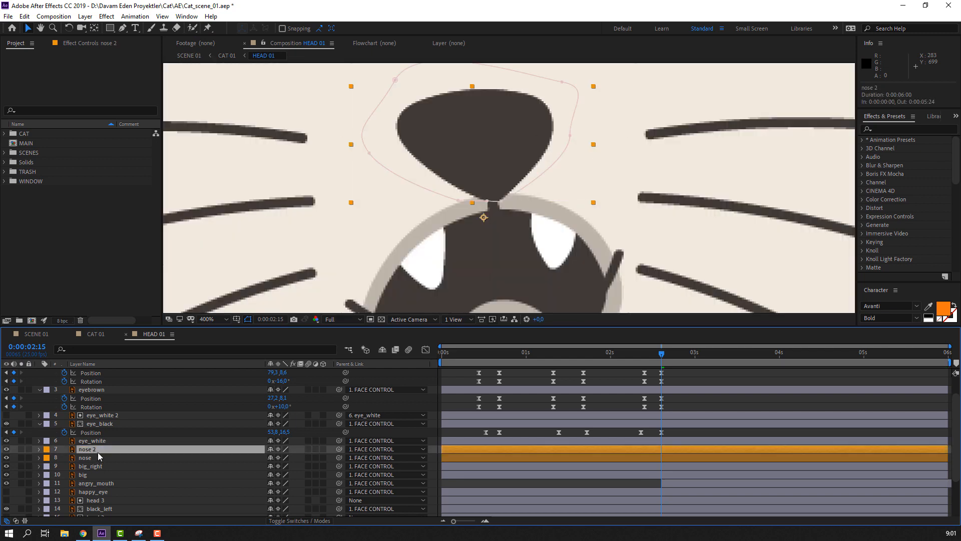
key(Return)
text(angry_)
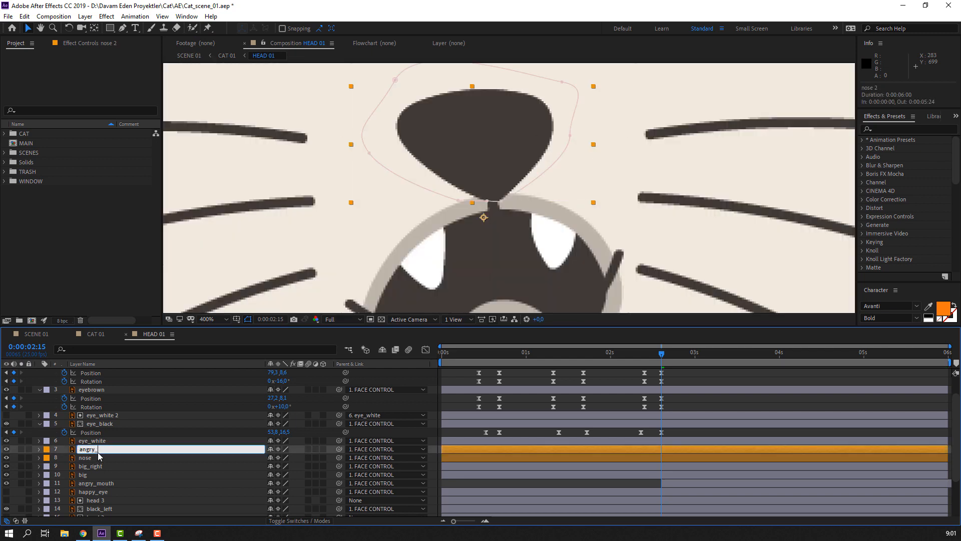
text(nose)
key(Return)
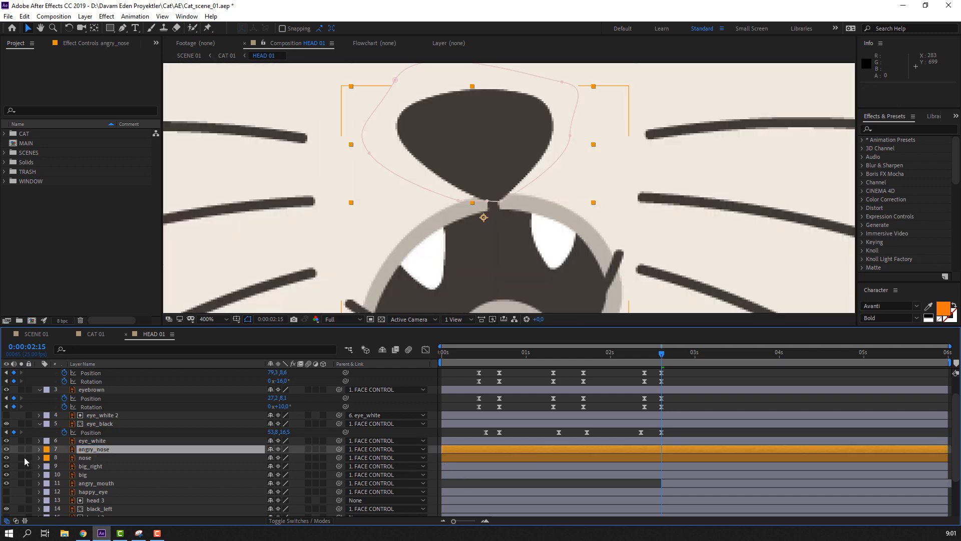
Step: Trim the nose layer to end and the angry_nose layer to start at 0:00:02:15, and check the switch in the timeline
click(458, 457)
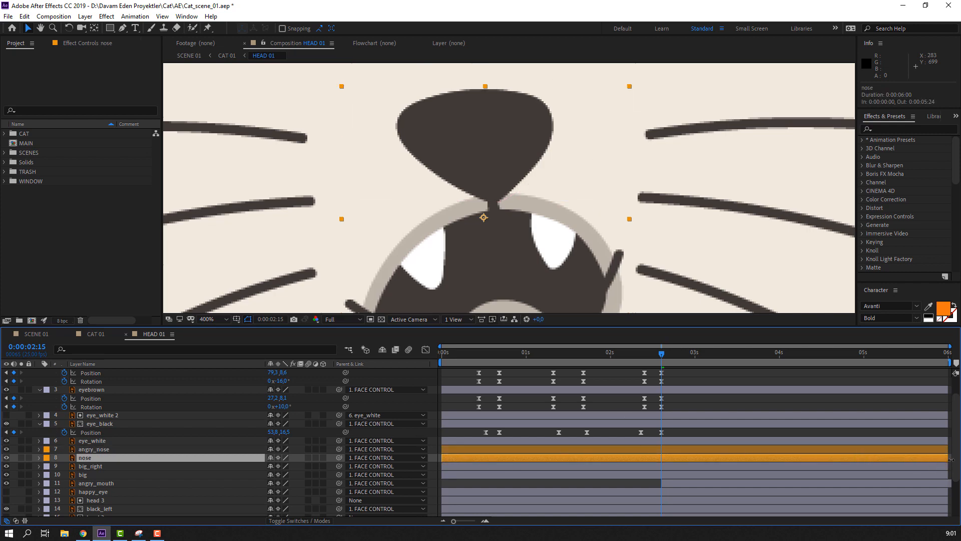
drag(949, 457, 657, 473)
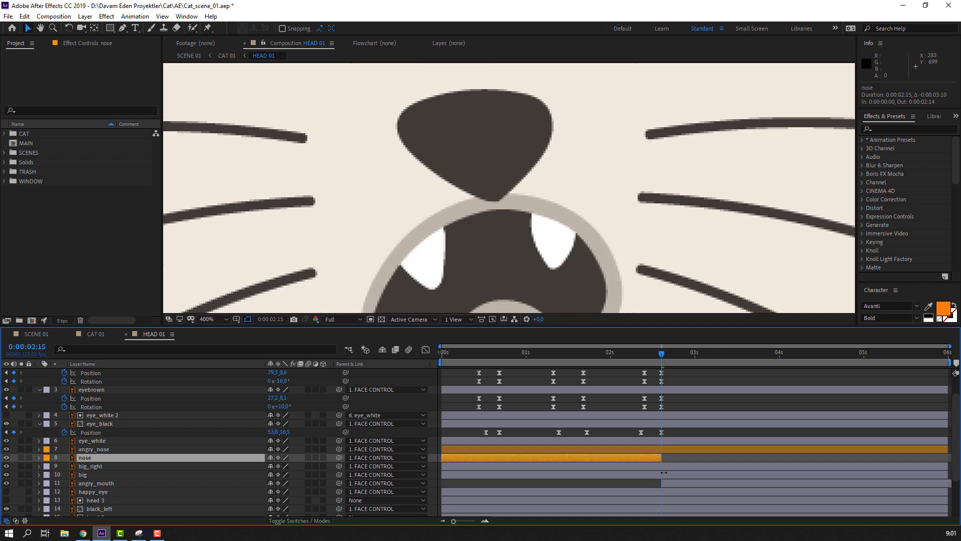
drag(444, 449, 661, 456)
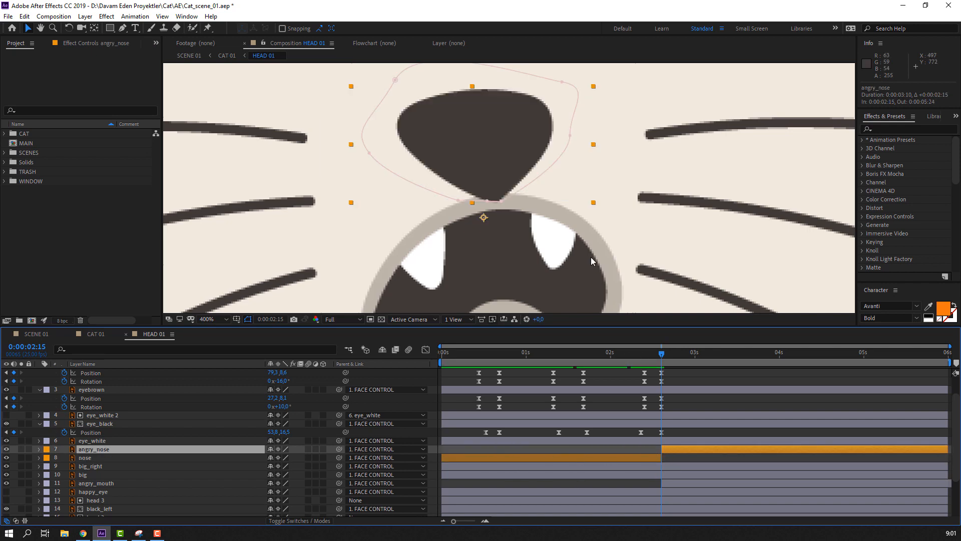
scroll(591, 257, down, 8)
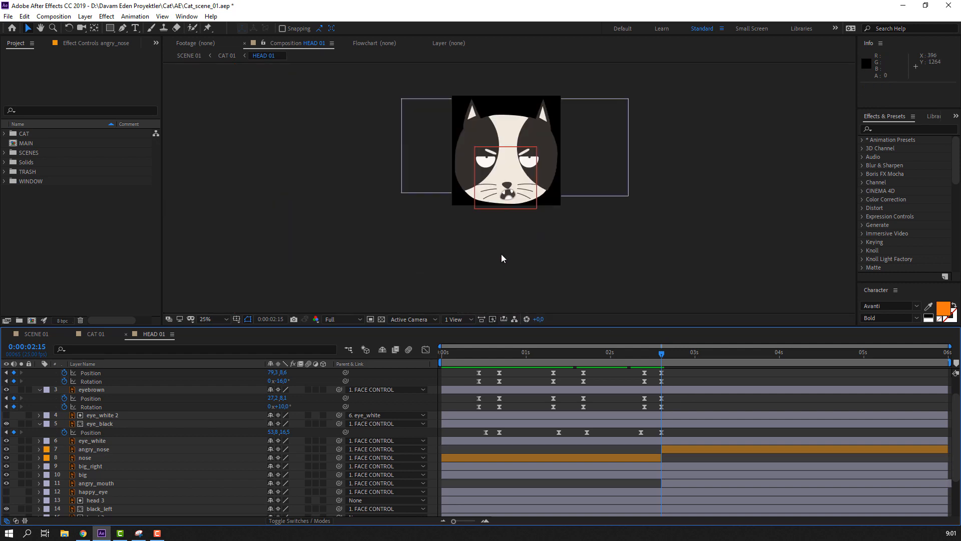
scroll(500, 259, up, 2)
drag(646, 352, 692, 359)
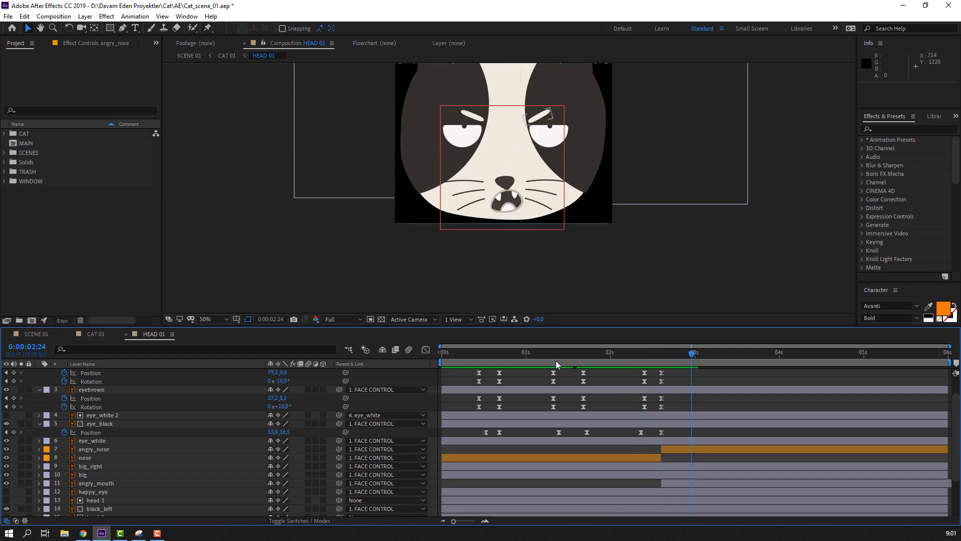
Step: In CAT 01, add a HEAD 01 rotation keyframe just before the face turns angry and set the rotation to 0° at 0:00:02:15
click(96, 334)
drag(543, 352, 644, 361)
click(485, 373)
click(190, 357)
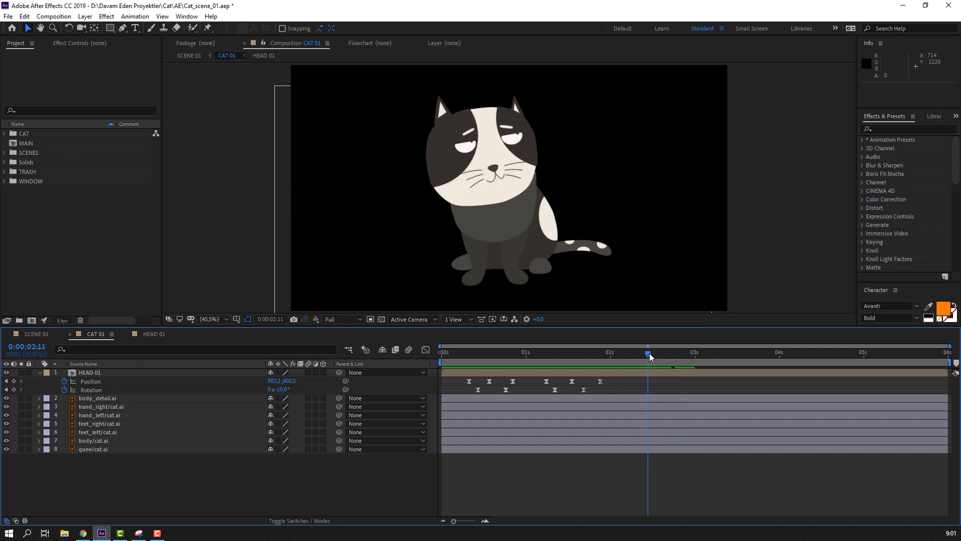
click(13, 389)
drag(645, 356, 662, 356)
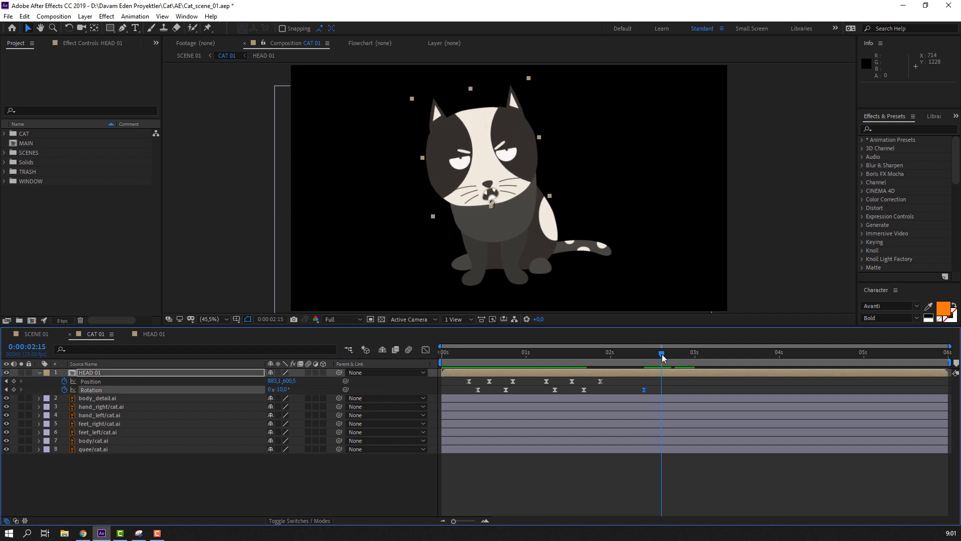
click(279, 390)
text(0)
key(Return)
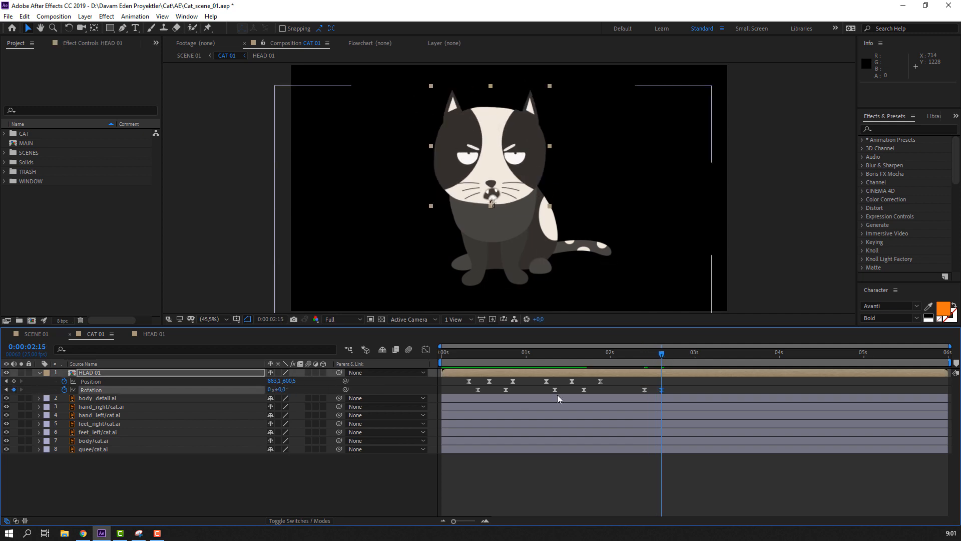
Step: Copy three existing HEAD 01 position keyframes, fit them around the last turn with the final rotation keyframe at about 0:00:02:18, and preview
drag(610, 385, 540, 377)
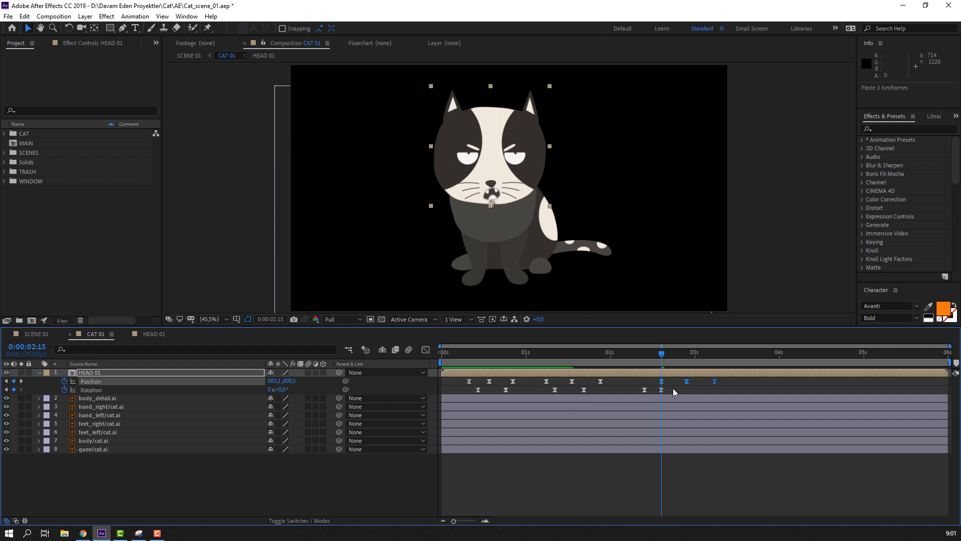
mouse_move(685, 383)
mouse_down()
mouse_move(657, 383)
mouse_move(671, 389)
mouse_up()
drag(628, 357, 675, 362)
click(620, 488)
key(space)
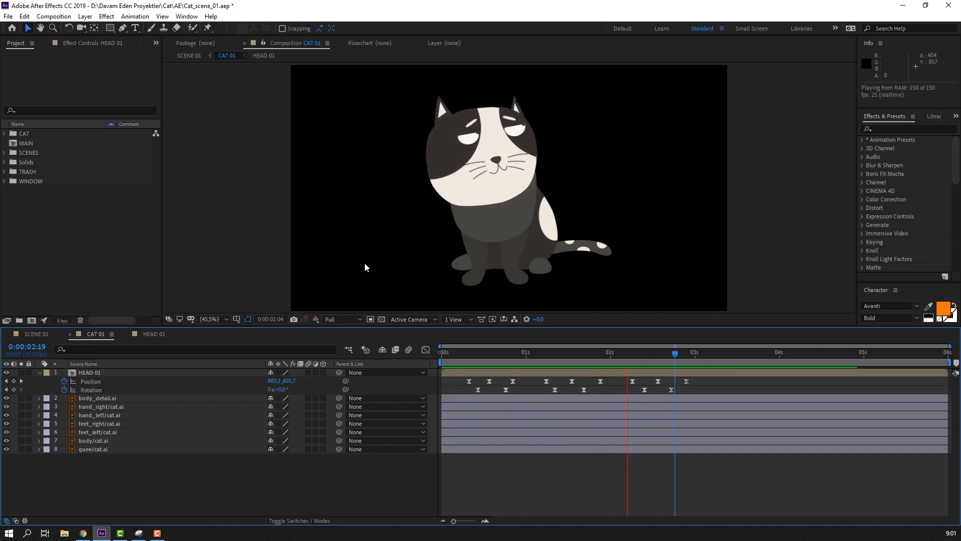
Step: In HEAD 01, shake the face by keyframing small FACE CONTROL position offsets every three frames from 0:00:02:18 to 0:00:03:02
double_click(468, 261)
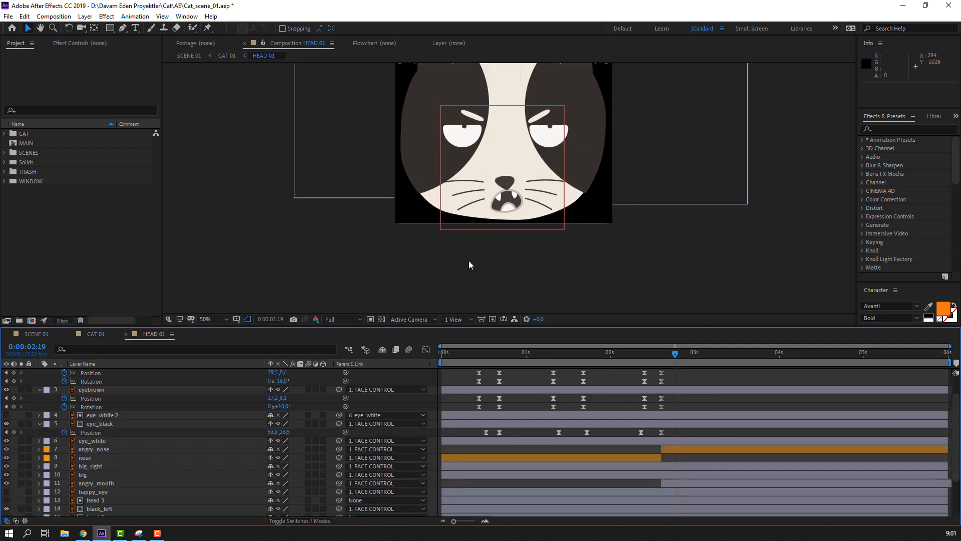
click(452, 214)
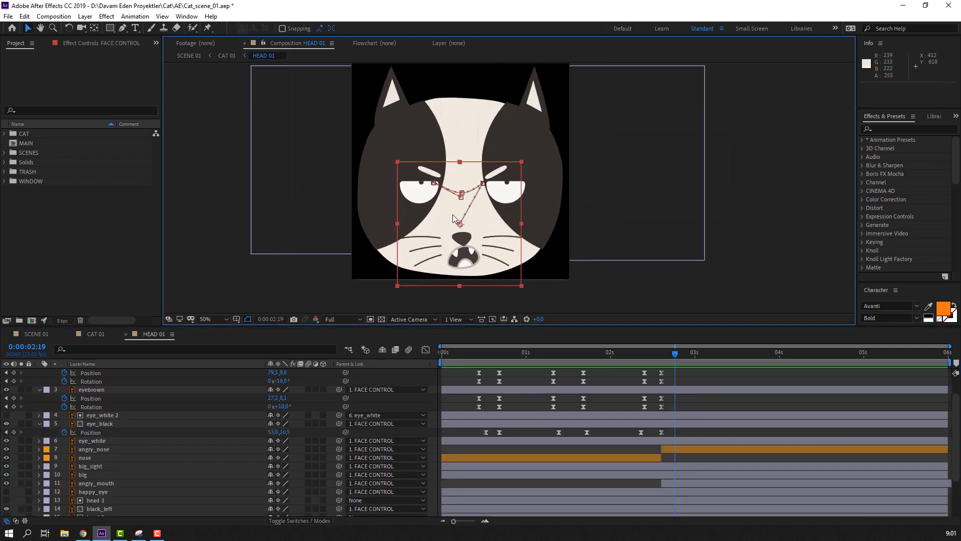
scroll(159, 395, up, 1)
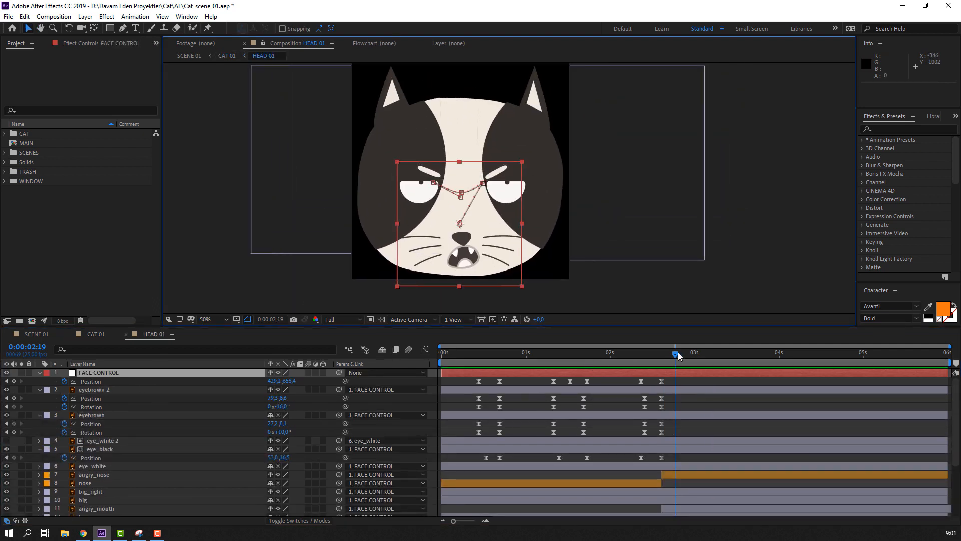
drag(678, 355, 669, 355)
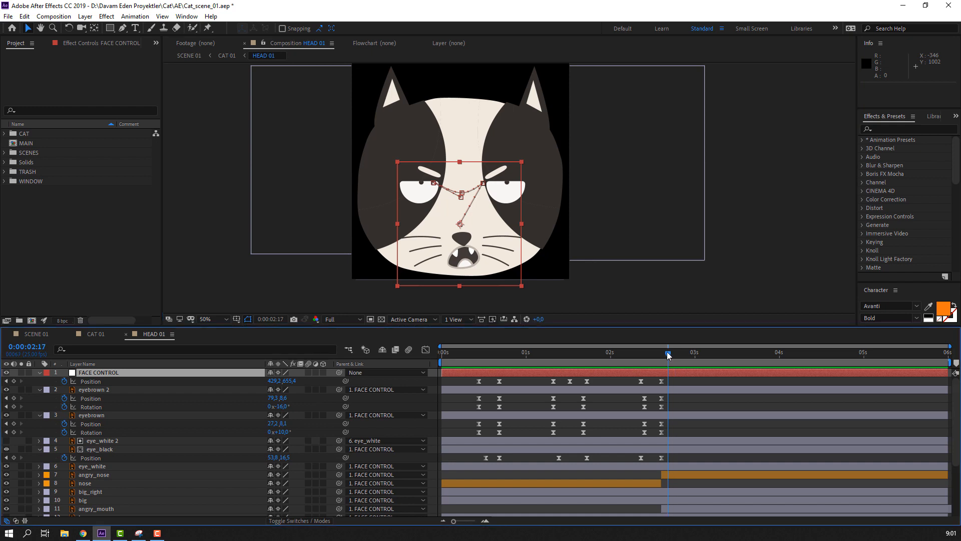
click(329, 381)
key(Page_Down)
key(Page_Down)
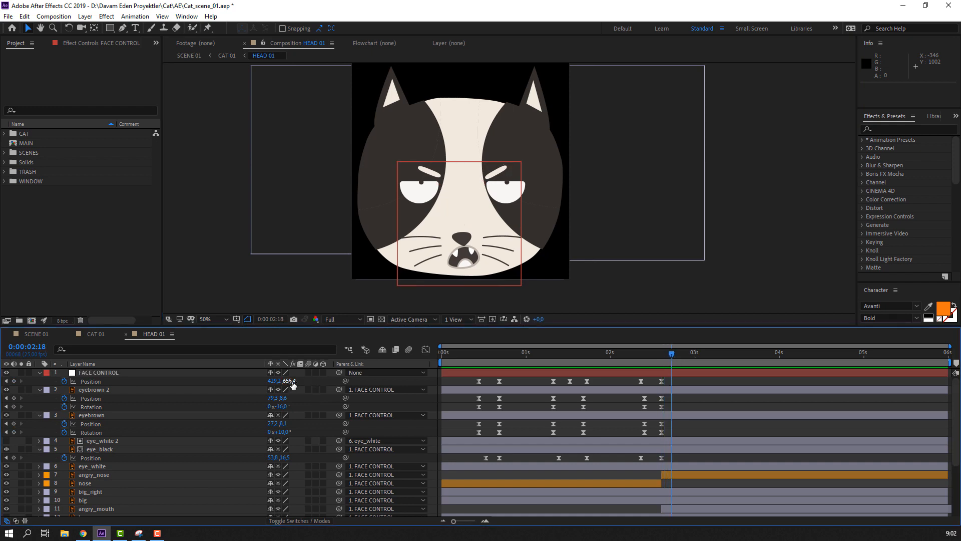
drag(291, 381, 265, 384)
key(Page_Down)
key(Page_Down)
key(Page_Down)
key(Page_Down)
key(Page_Down)
key(Page_Down)
key(Page_Down)
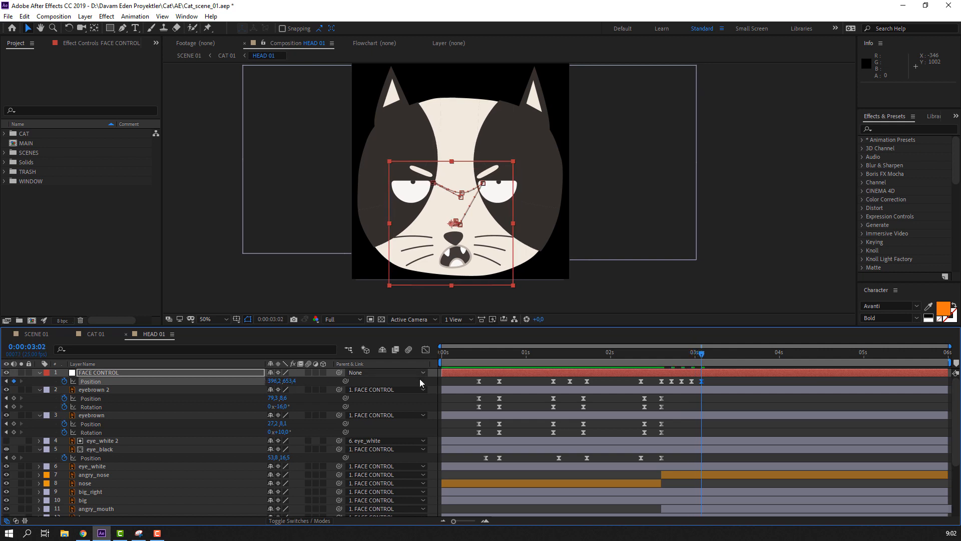
Step: Continue the face shake with slightly shifted FACE CONTROL position keyframes every three frames up to 0:00:03:11
click(490, 263)
key(Page_Down)
key(Page_Down)
key(Page_Down)
key(Page_Down)
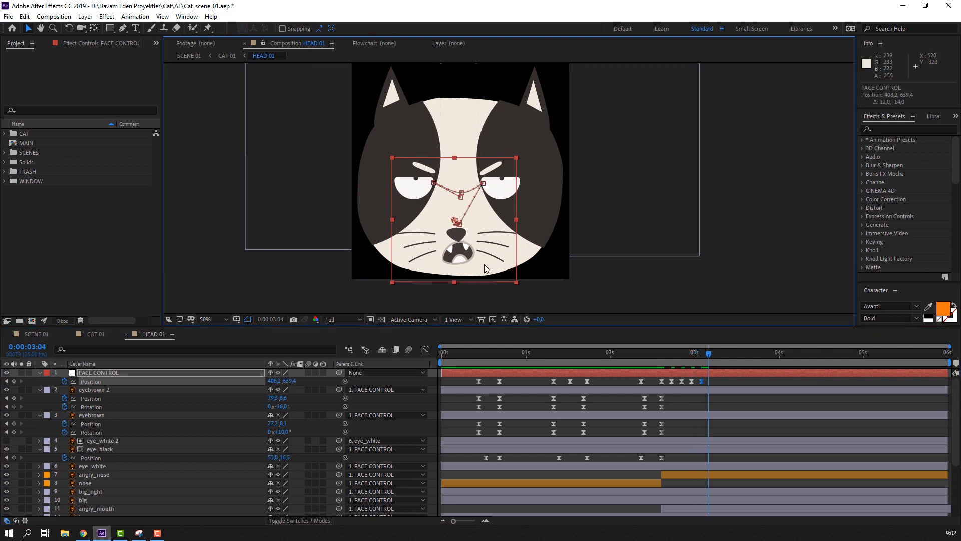
drag(485, 264, 495, 260)
key(Page_Down)
key(Page_Down)
key(Page_Down)
key(Page_Down)
key(Page_Down)
Step: Play back the face shake on the whole cat in CAT 01 and return to HEAD 01
drag(671, 354, 719, 360)
click(95, 334)
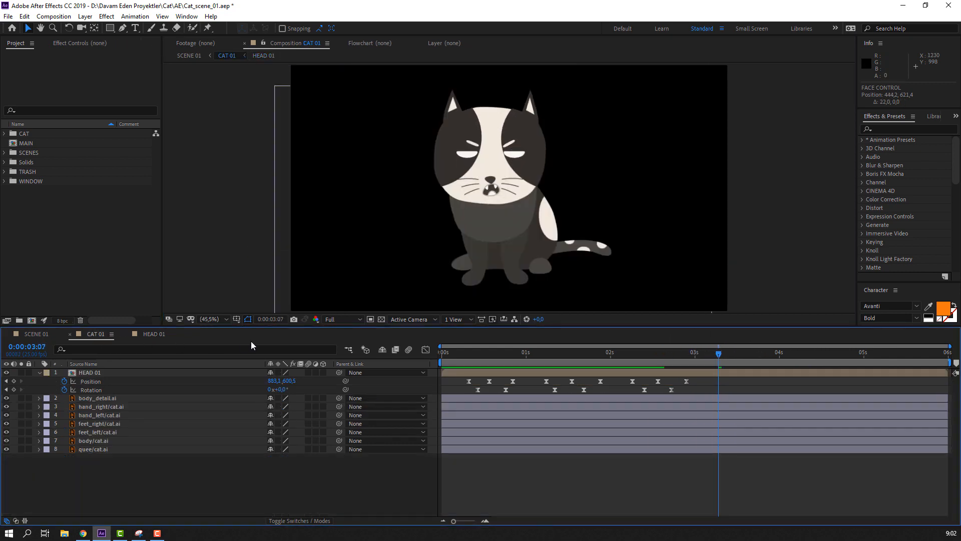
key(space)
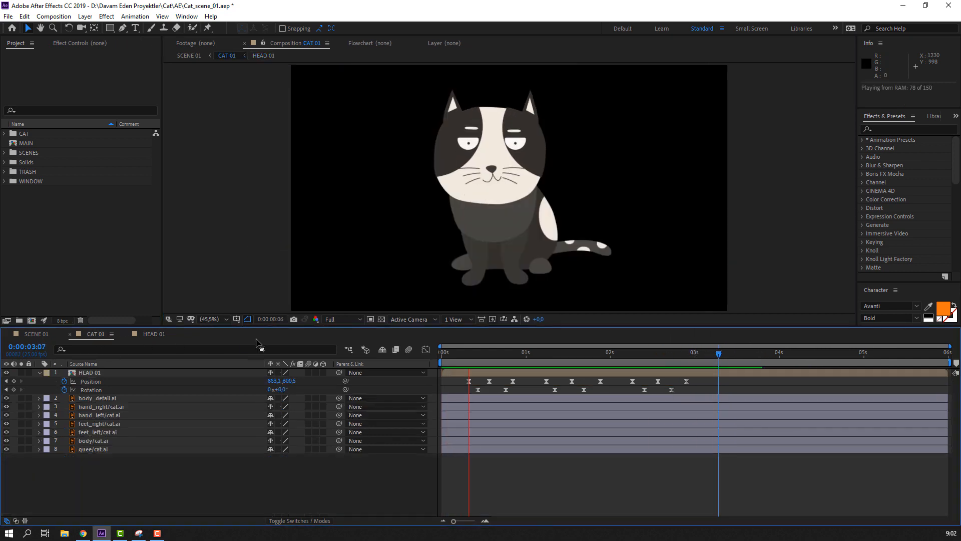
click(652, 348)
click(147, 335)
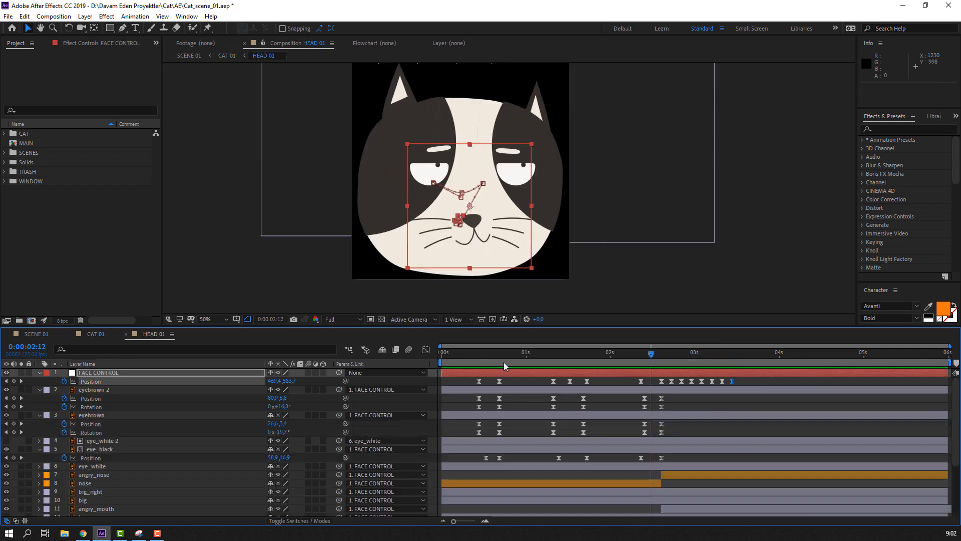
Step: Extend the face shake with further FACE CONTROL position keyframes every three frames from 0:00:03:11 to 0:00:04:07
click(677, 355)
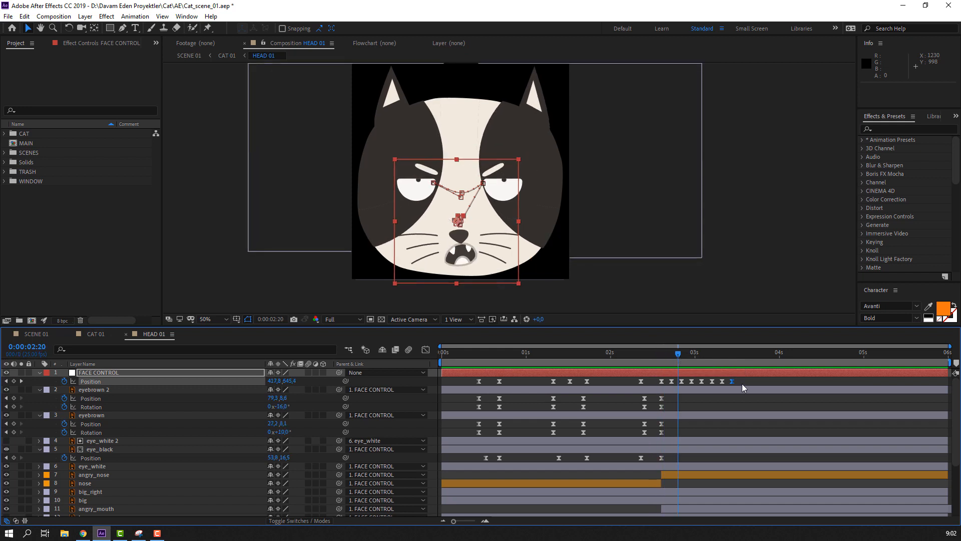
drag(683, 357, 731, 367)
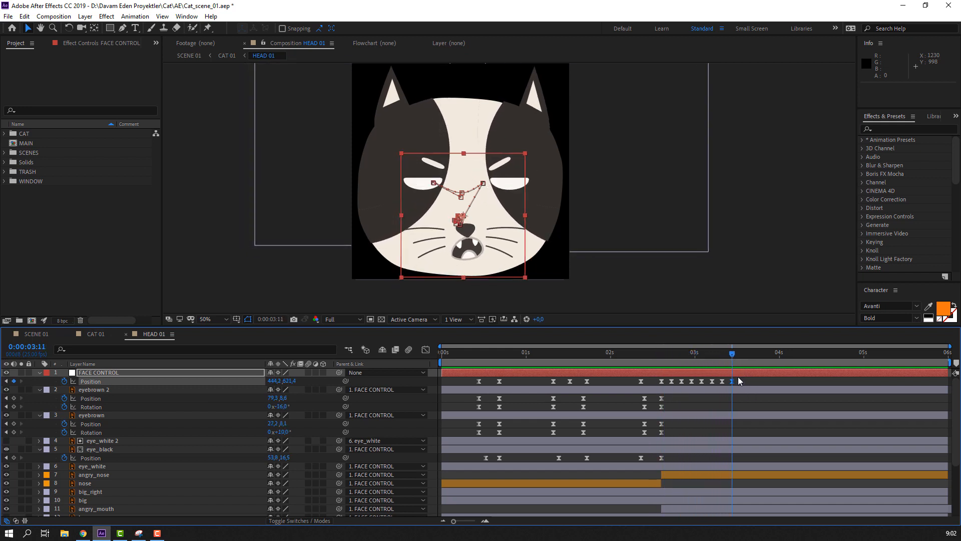
key(Page_Down)
key(Page_Down)
key(Page_Down)
drag(484, 261, 472, 253)
key(Page_Down)
key(Page_Down)
key(Page_Down)
key(Page_Down)
key(Page_Down)
key(Page_Down)
key(Page_Down)
key(Page_Down)
key(Page_Down)
key(Page_Down)
key(Page_Down)
key(Page_Down)
key(Page_Down)
key(Page_Down)
key(Page_Down)
key(Page_Down)
key(Page_Down)
key(Page_Down)
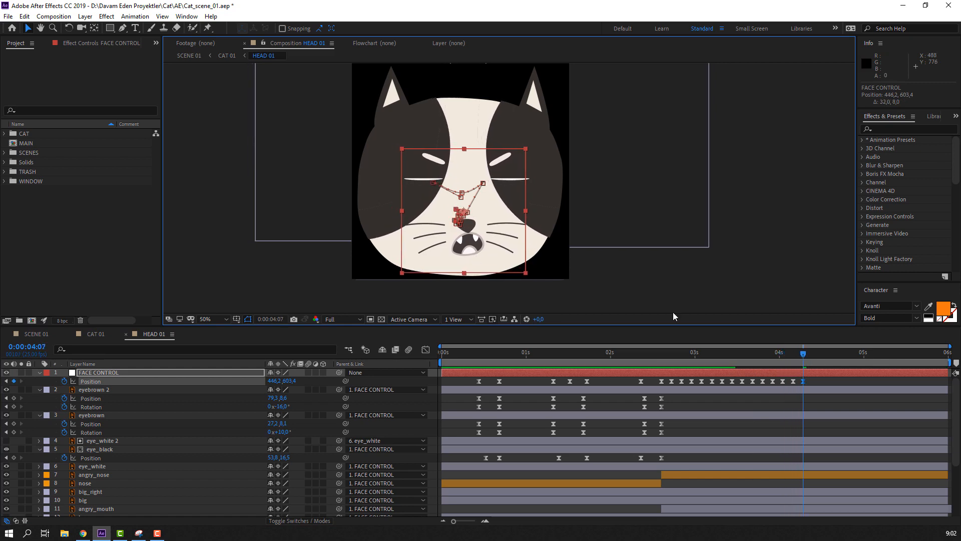
Step: Preview the full face shake in HEAD 01 and on the whole cat in CAT 01
click(650, 351)
key(space)
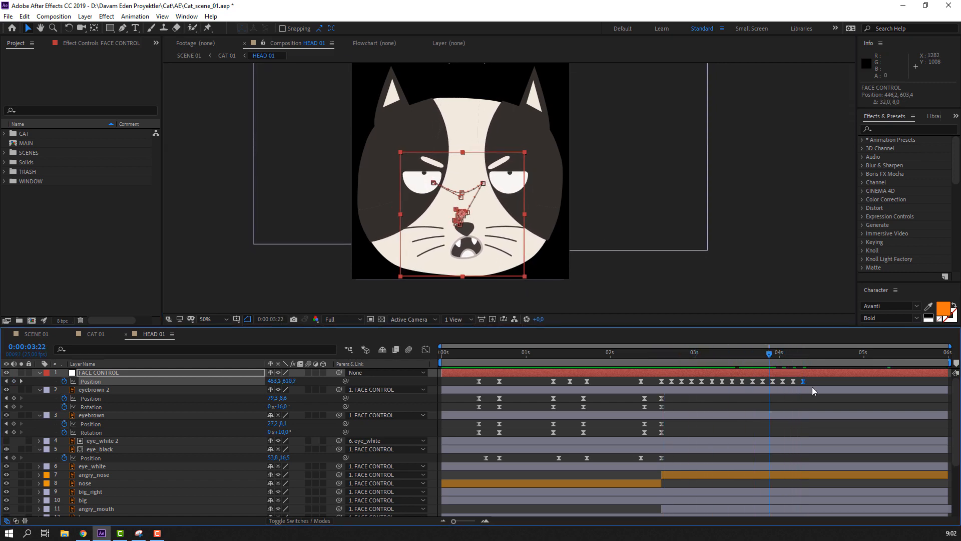
click(833, 377)
key(space)
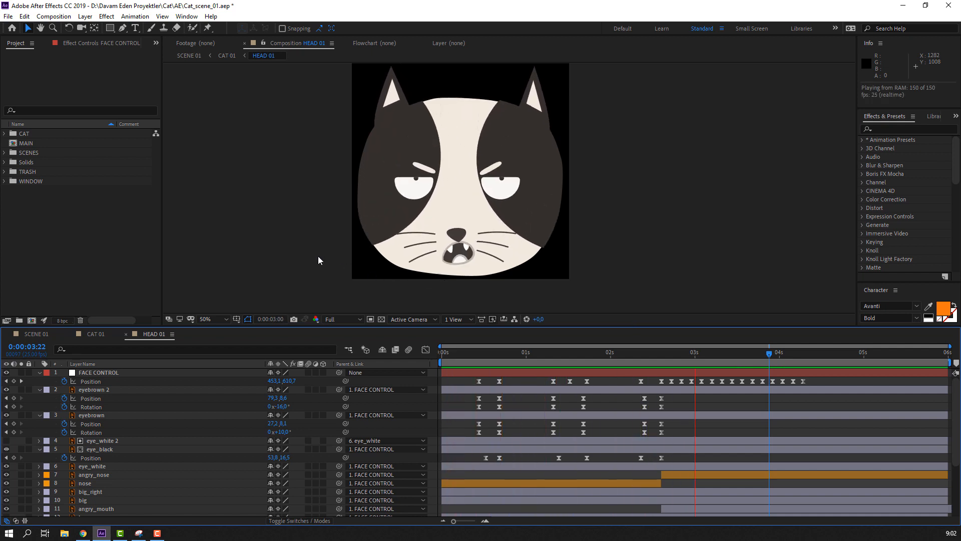
click(95, 334)
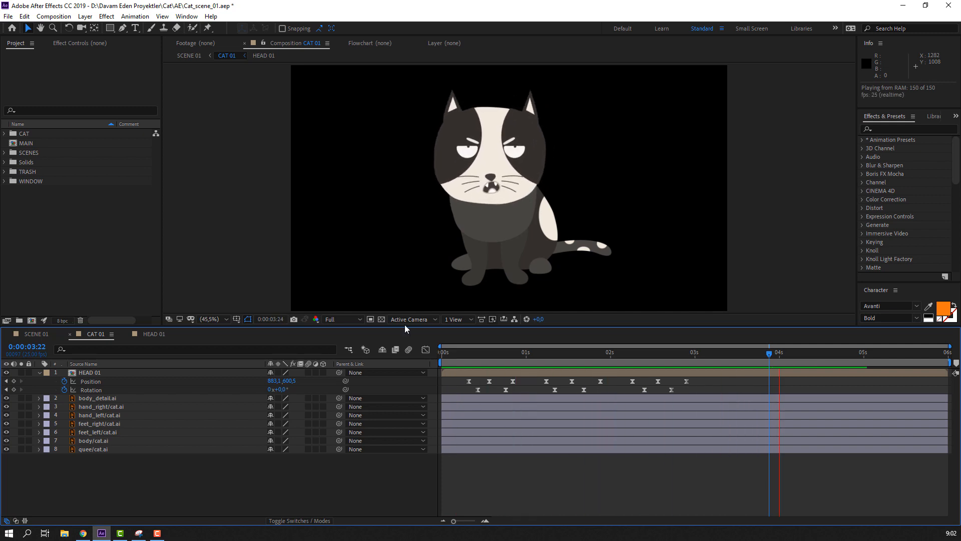
key(space)
Step: Delete all FACE CONTROL position keyframes of the shake following 0:00:02:15 in HEAD 01
click(152, 334)
drag(641, 356, 662, 356)
drag(819, 376, 679, 390)
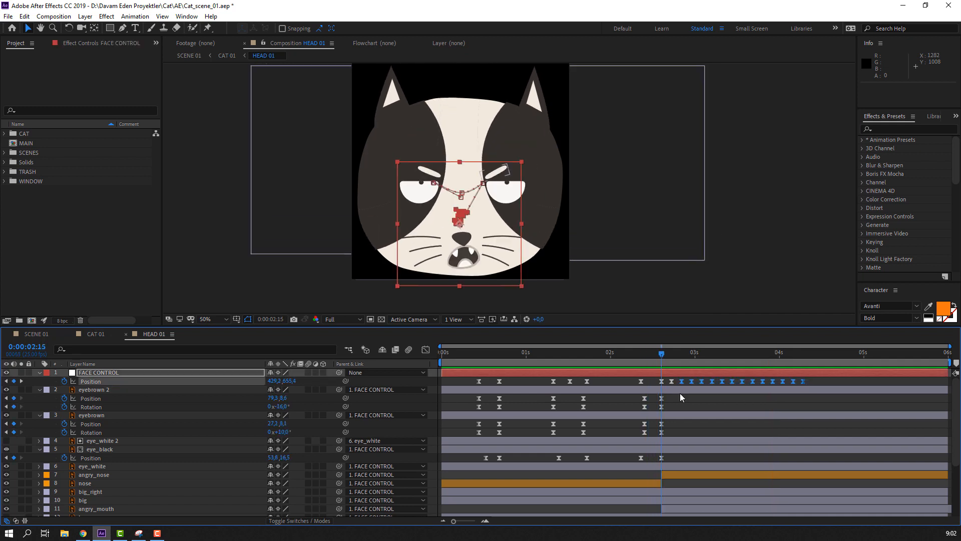
key(Delete)
click(672, 382)
key(Delete)
Step: Select the angry_mouth layer in HEAD 01 and reveal its scale property
drag(613, 357, 683, 361)
click(466, 261)
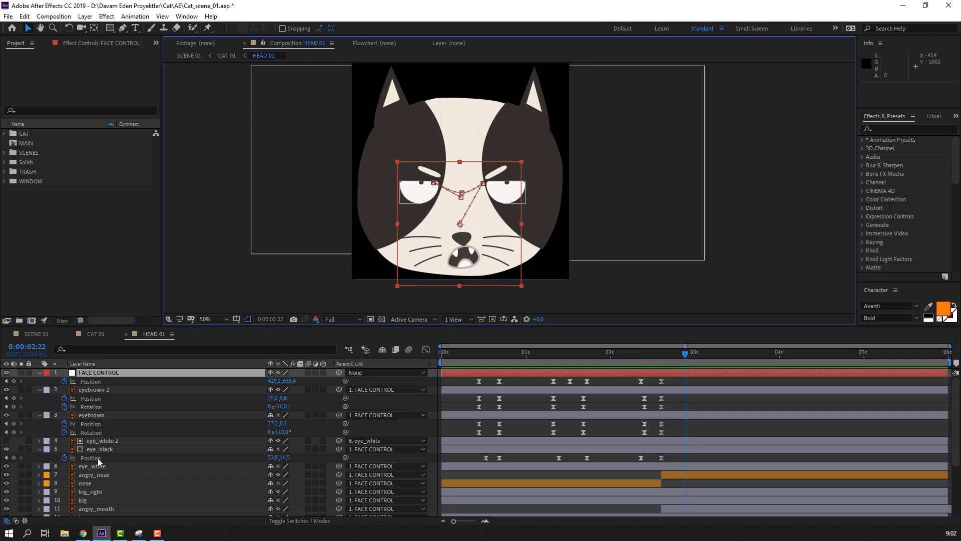
click(98, 474)
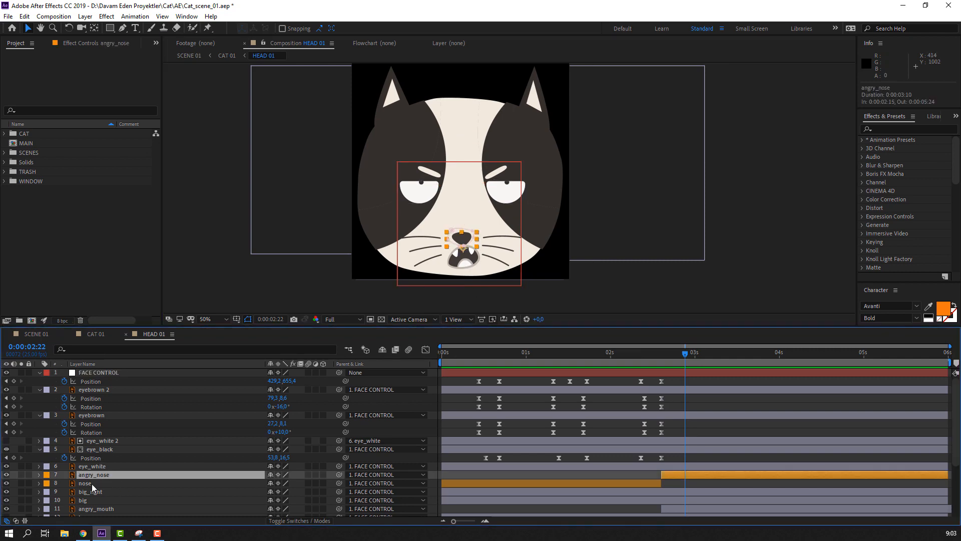
click(96, 483)
key(period)
drag(411, 274, 451, 139)
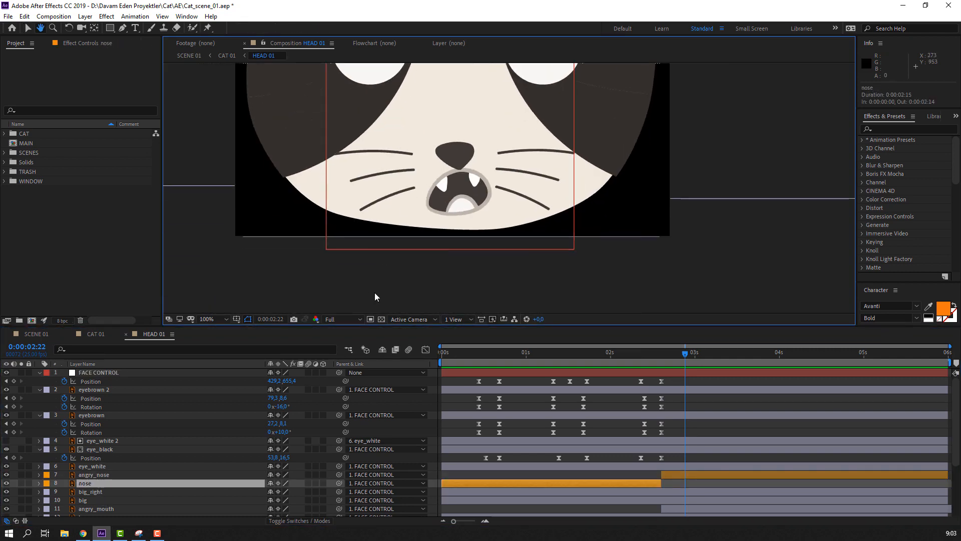
click(97, 475)
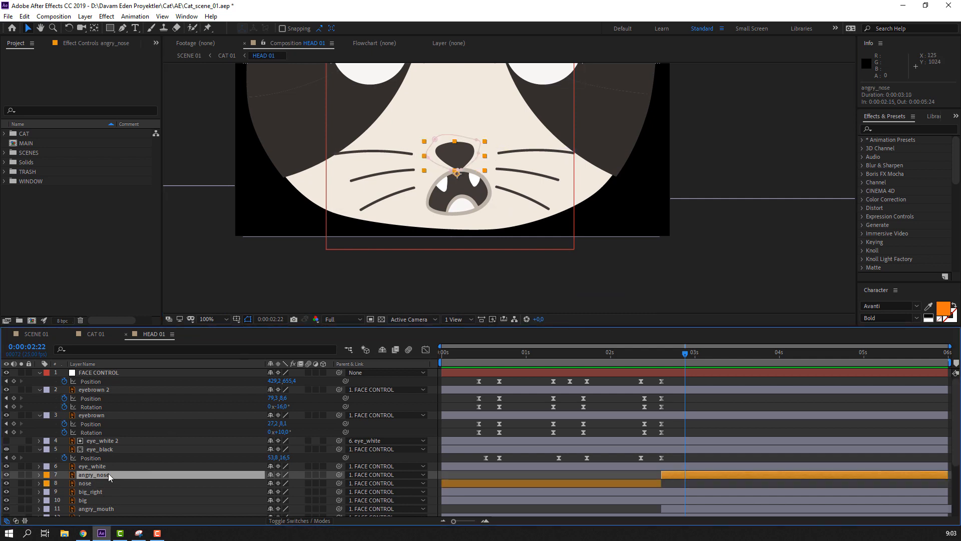
click(101, 507)
scroll(158, 483, down, 1)
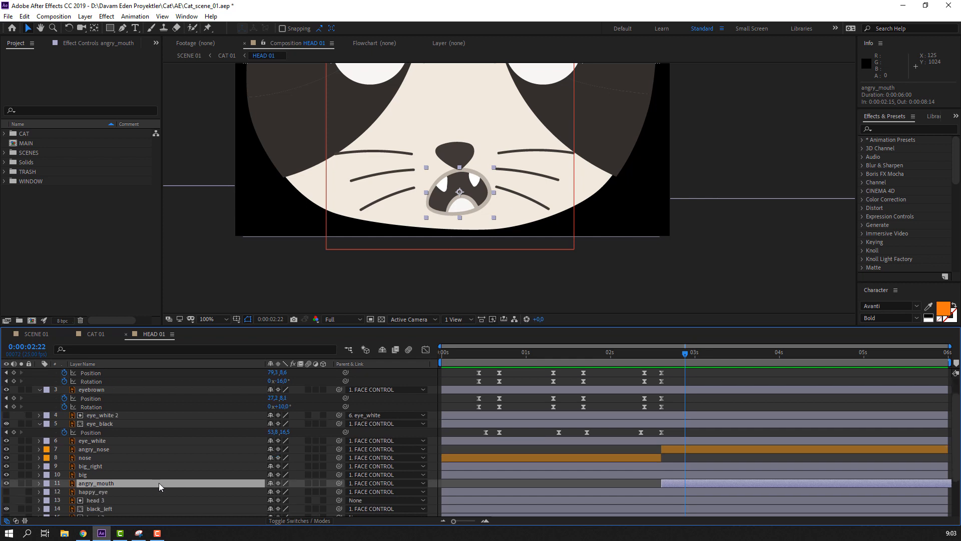
key(s)
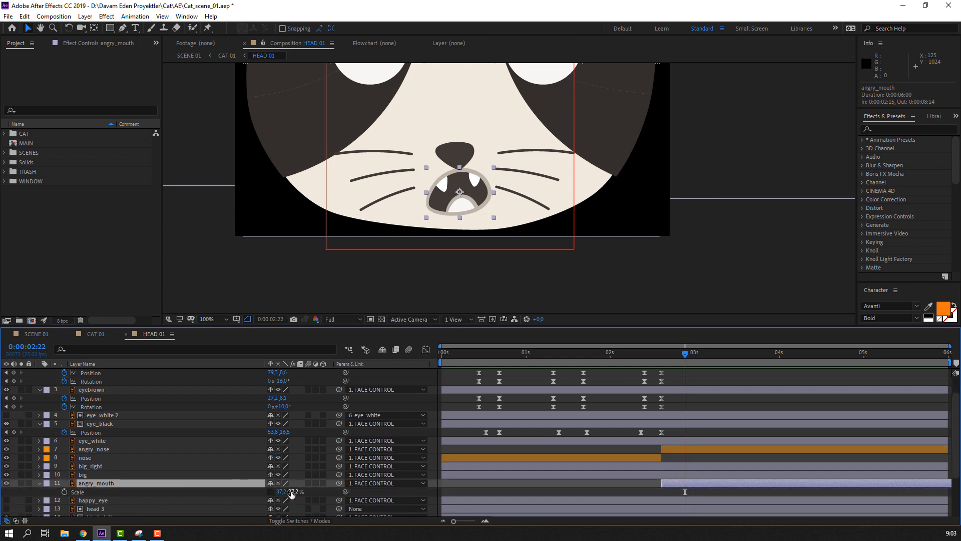
Step: Keyframe angry_mouth's vertical scale every three frames from 0:00:02:15 to 0:00:02:24, starting at 37,2% and ending at 26,2%
drag(292, 494, 547, 463)
key(ctrl+z)
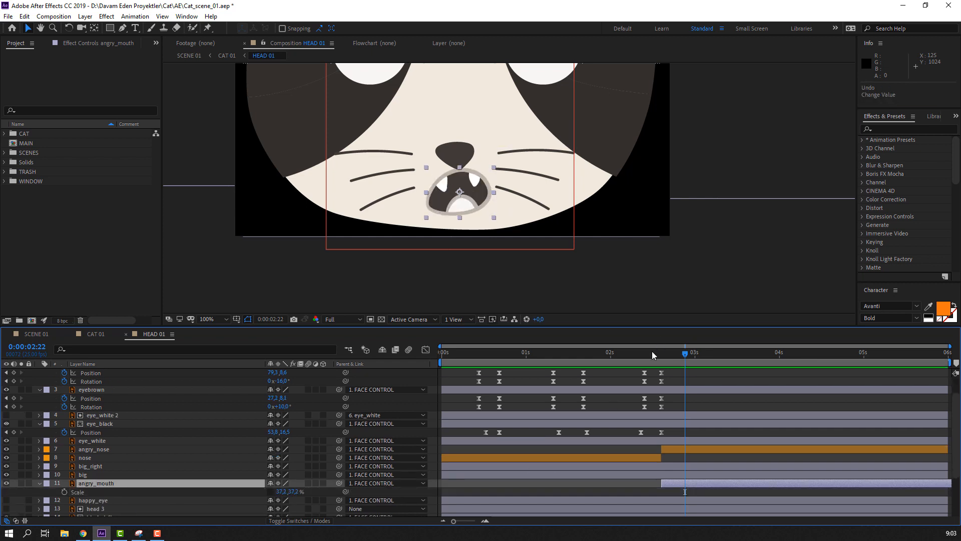
drag(652, 355, 661, 357)
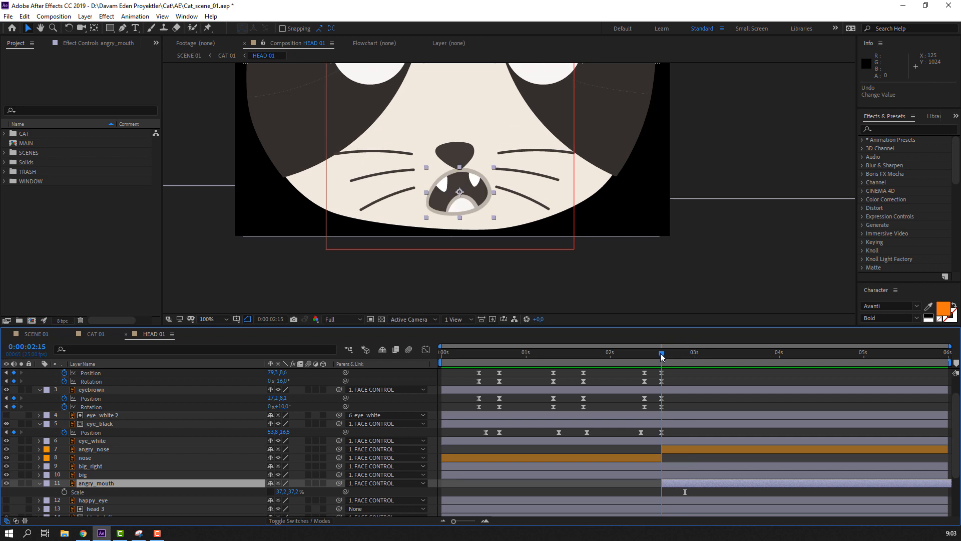
click(62, 492)
drag(294, 492, 297, 492)
key(Page_Down)
key(Page_Down)
key(Page_Down)
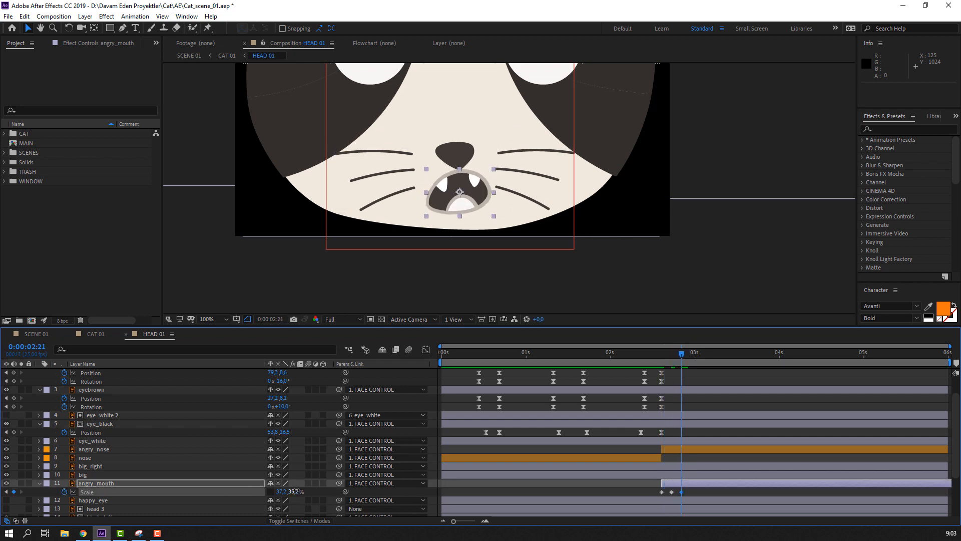
key(Page_Down)
key(Page_Down)
key(ctrl+v)
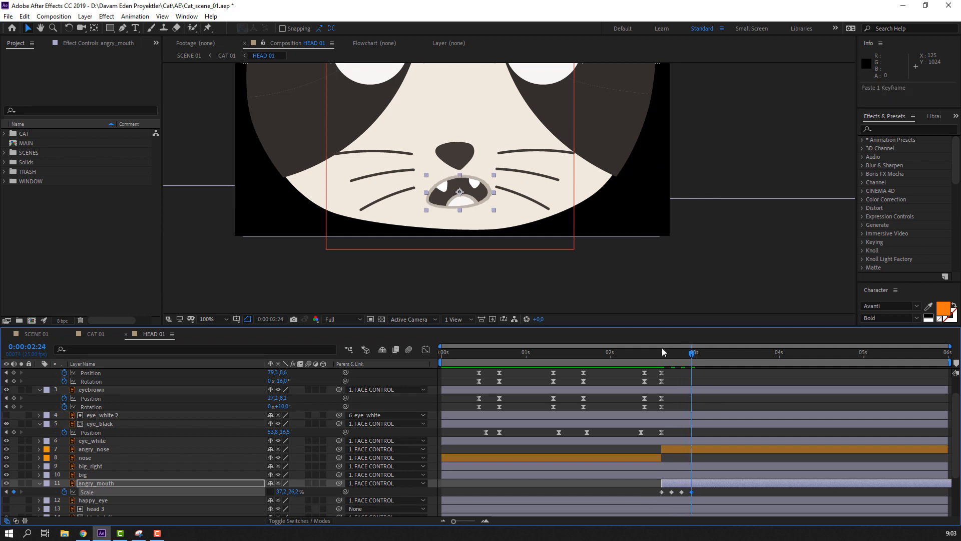
Step: Start the HEAD 01 work area at 0:00:02:13 and preview the mouth movement
click(657, 353)
key(b)
key(space)
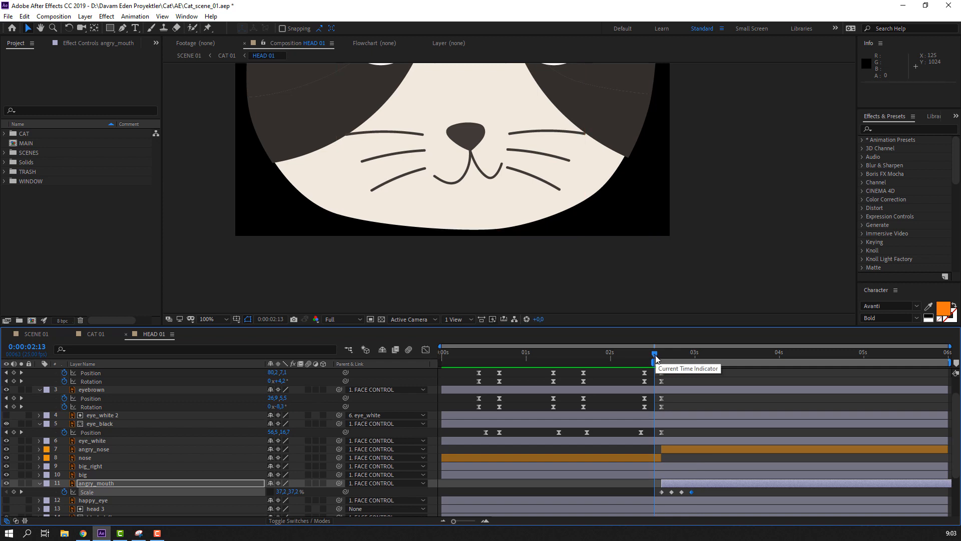
key(space)
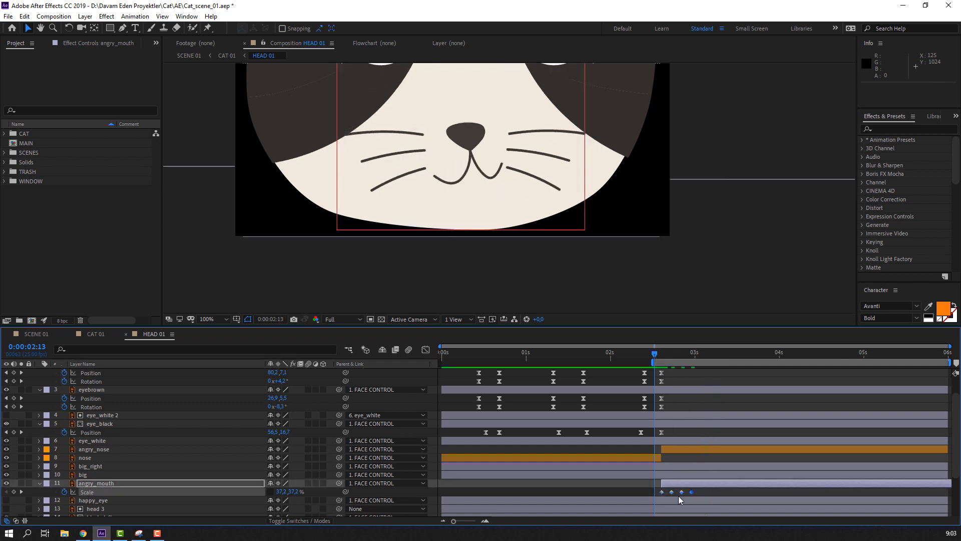
Step: Copy the four angry_mouth scale keyframes, paste them at 0:00:02:24 and 0:00:03:08, and preview the loop
key(ctrl+c)
drag(686, 354, 692, 355)
key(ctrl+v)
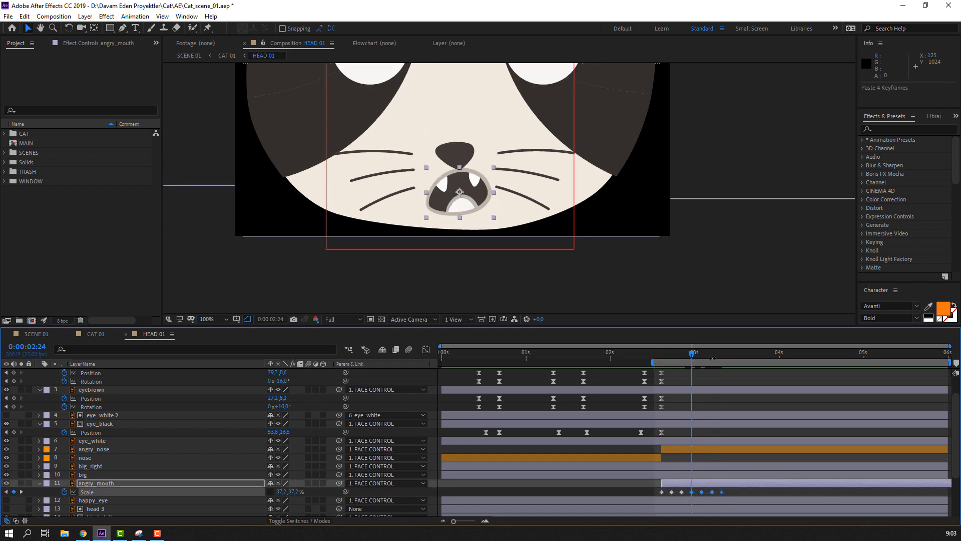
click(719, 354)
key(ctrl+v)
key(space)
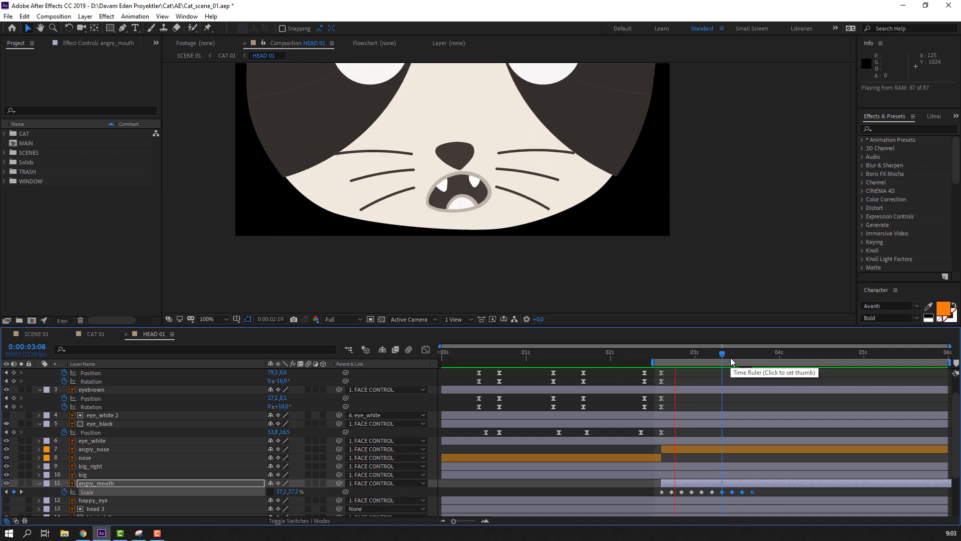
key(space)
Step: Compress the angry_mouth scale keyframes to end at 0:00:03:08 and apply Easy Ease to all of them
drag(762, 489, 720, 493)
key(space)
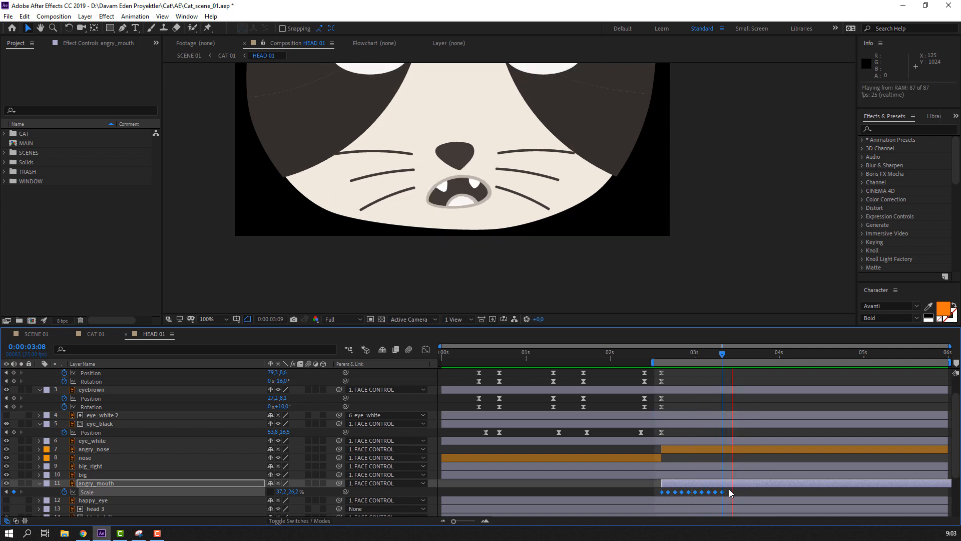
key(space)
right_click(715, 494)
mouse_move(761, 486)
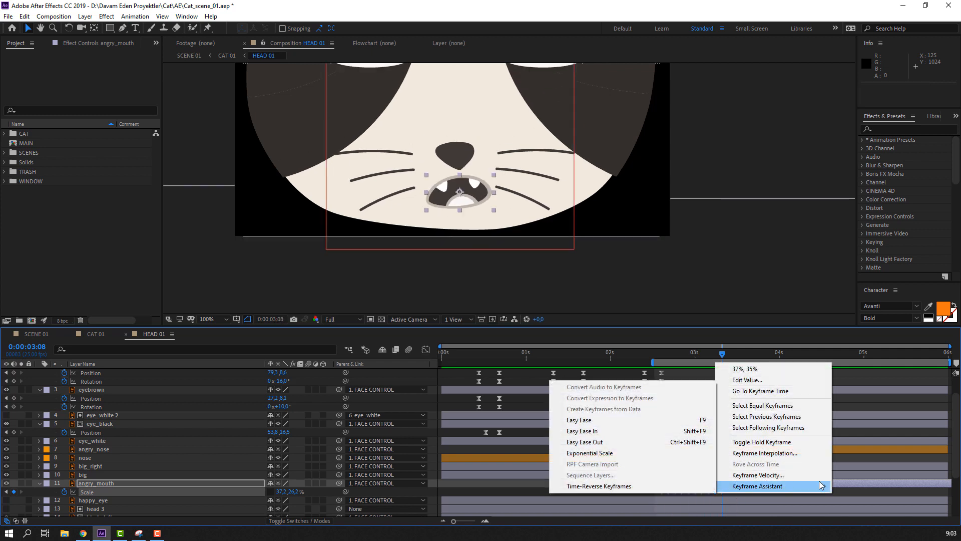
click(630, 419)
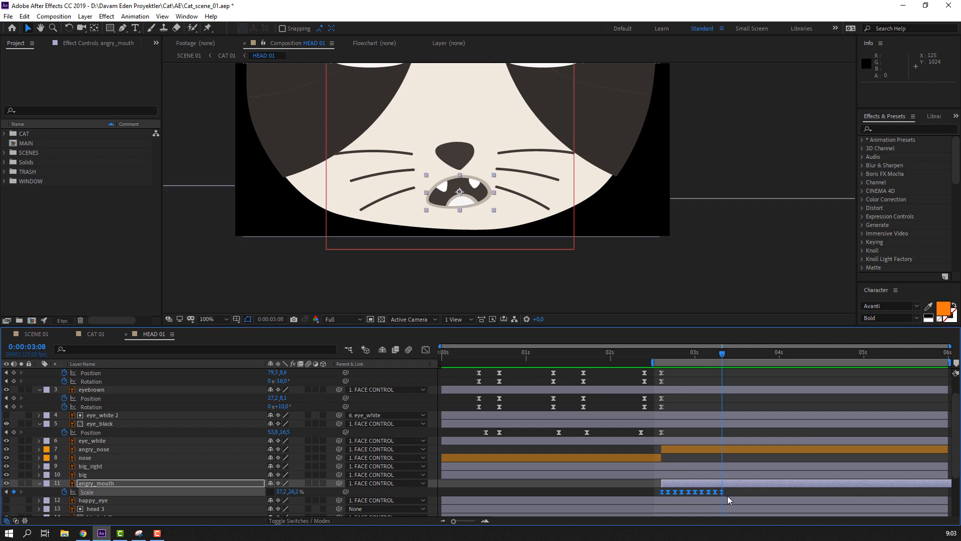
Step: Compress the eased mouth scale keyframes further and preview the movement on the whole head
drag(723, 492, 710, 491)
key(space)
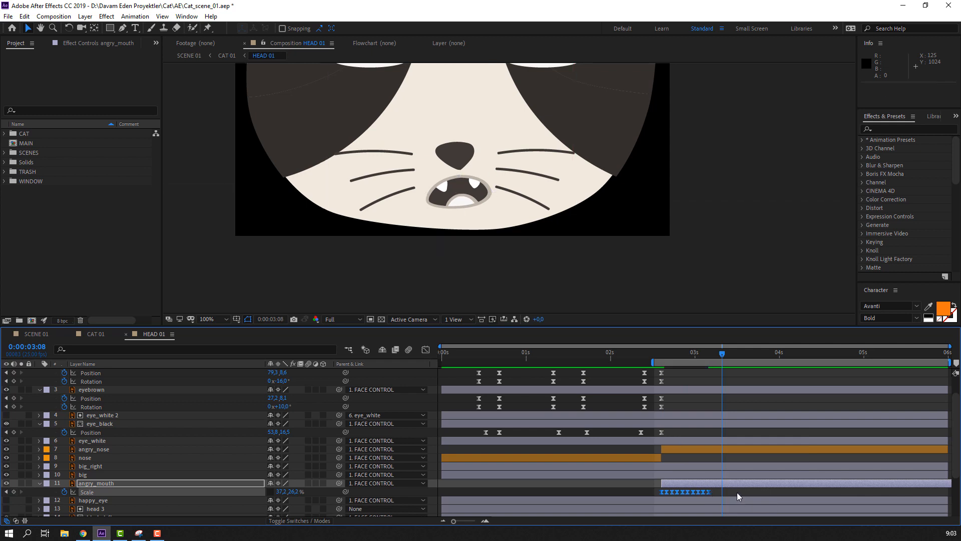
key(comma)
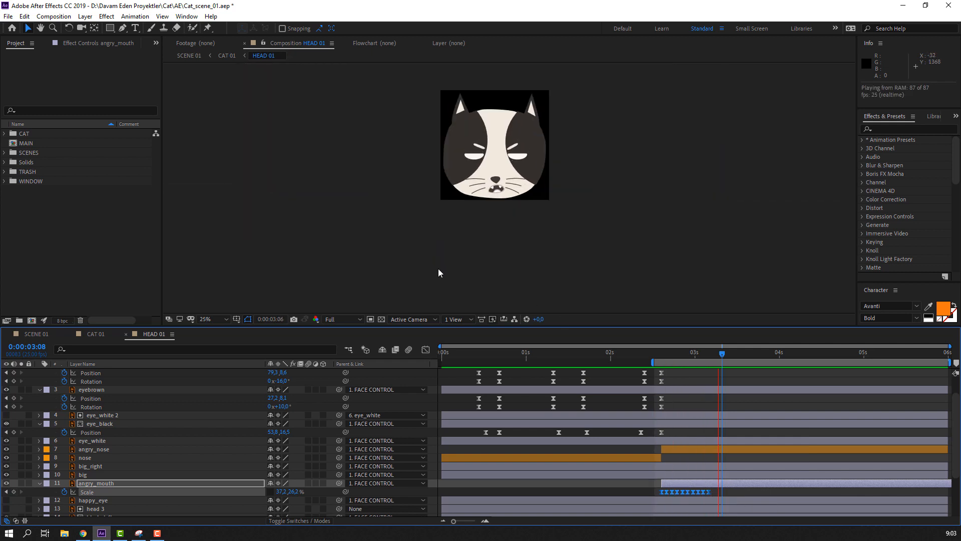
key(space)
key(period)
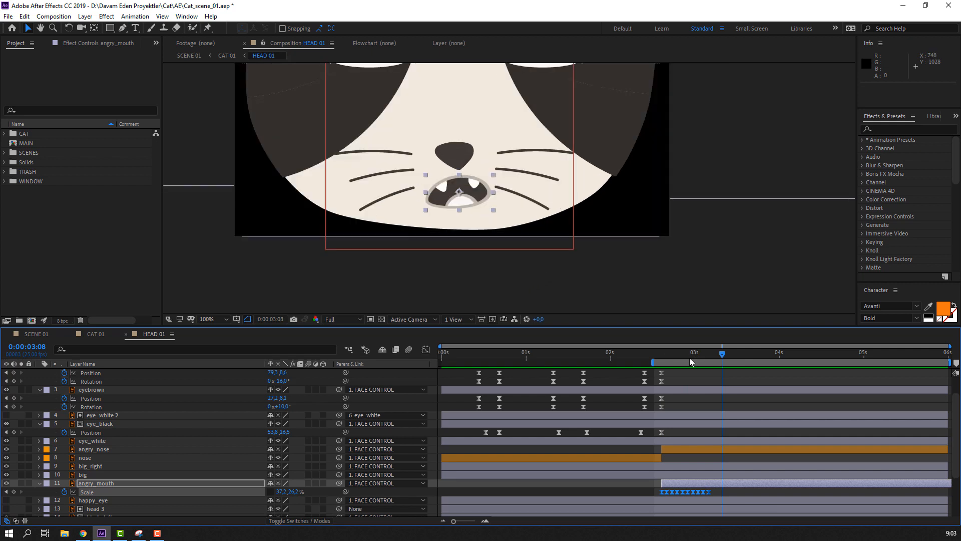
Step: Return to 0:00:02:15 and delete all scale keyframes of the angry_mouth layer
click(661, 353)
key(Page_Up)
key(Page_Down)
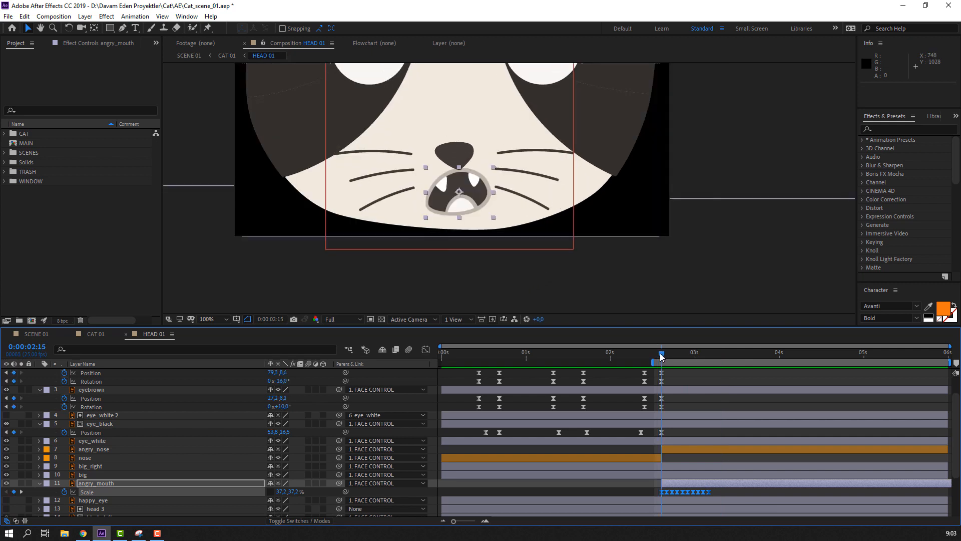
key(Delete)
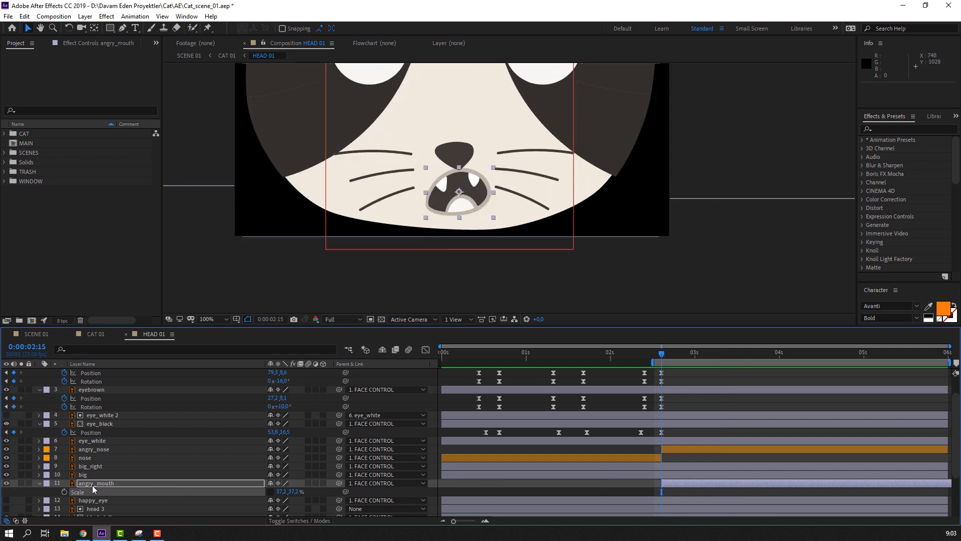
Step: Build a new irregular series of vertical scale keyframes on angry_mouth from 0:00:02:15 to 0:00:03:09, ending at 24,2%
drag(296, 495, 296, 491)
key(Page_Down)
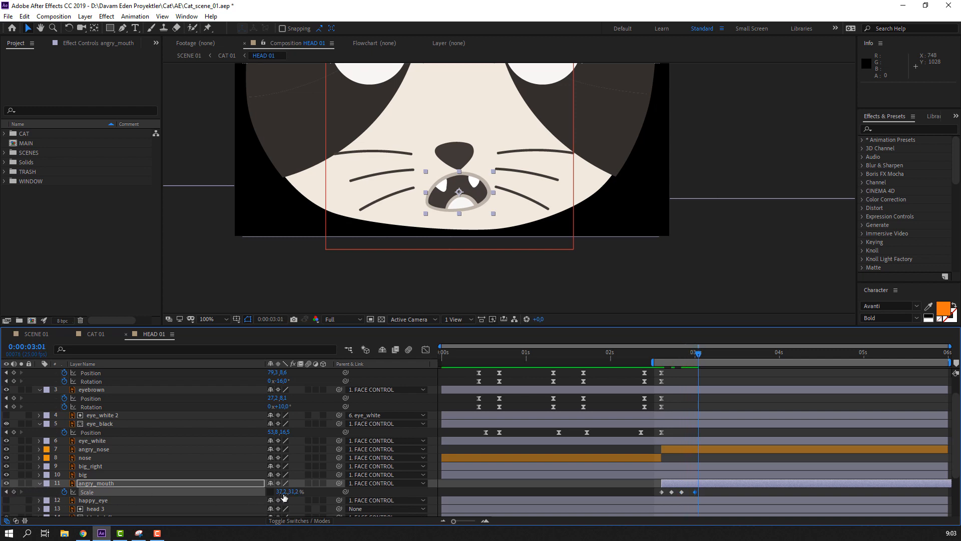
drag(296, 496, 297, 490)
key(Page_Down)
key(Page_Down)
key(Page_Down)
click(13, 491)
key(Page_Down)
key(Page_Down)
key(Page_Down)
key(space)
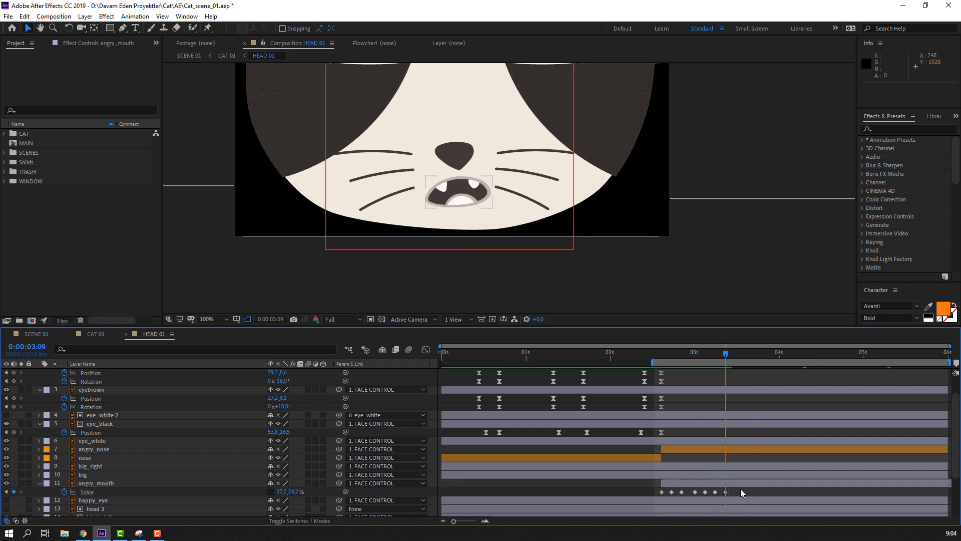
Step: Stretch all angry_mouth scale keyframes to end at 0:00:03:17 and apply Easy Ease to them
drag(740, 489, 665, 497)
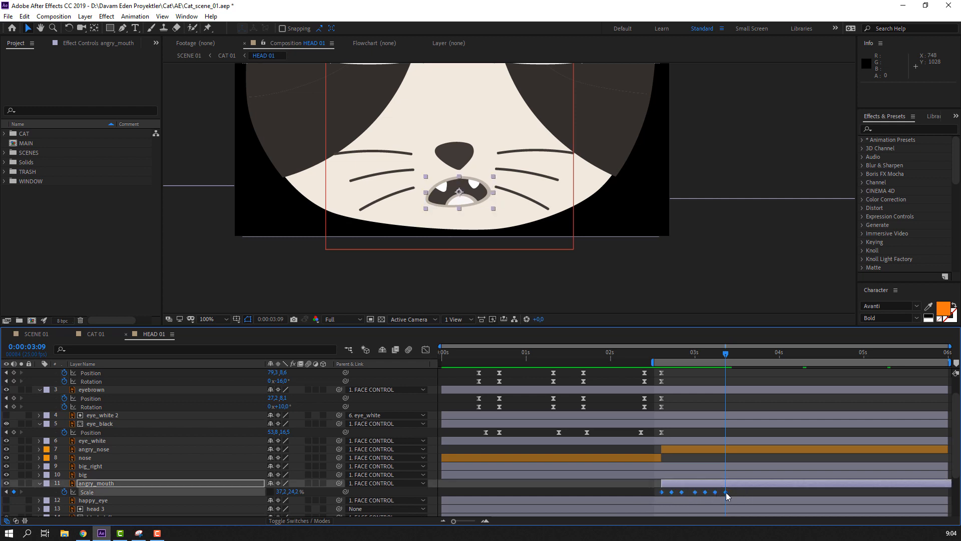
drag(726, 492, 758, 491)
right_click(753, 493)
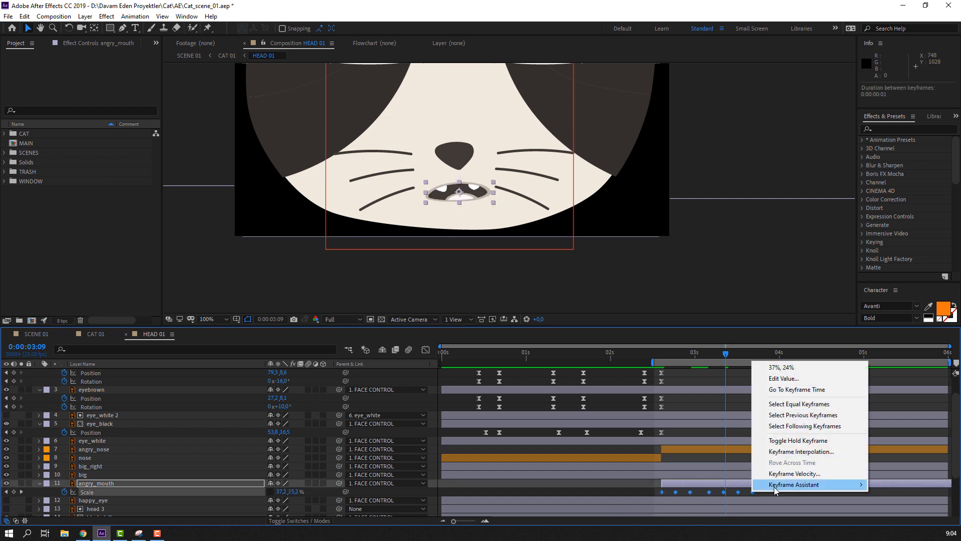
mouse_move(786, 484)
click(628, 423)
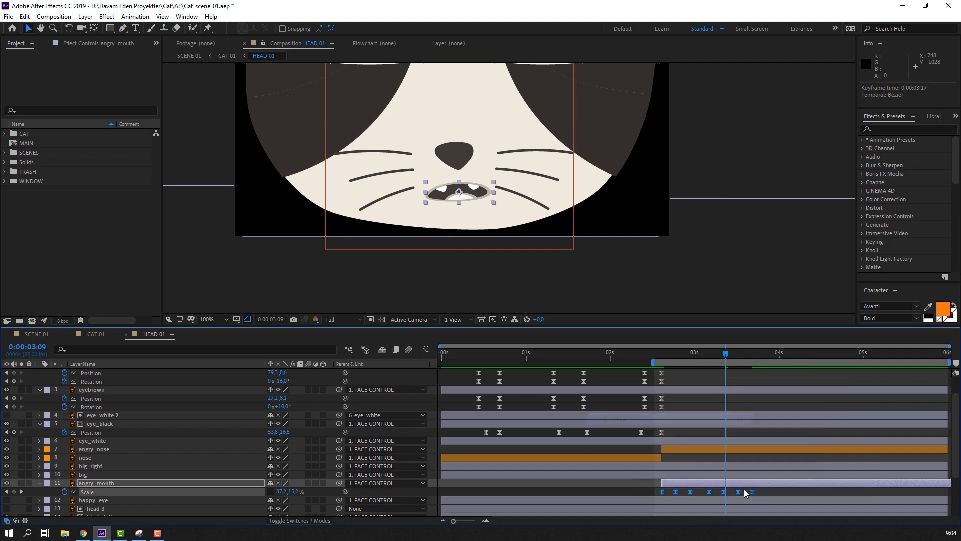
Step: Preview the slower mouth animation on the whole head and scrub through its frames
click(745, 501)
key(space)
scroll(323, 271, down, 3)
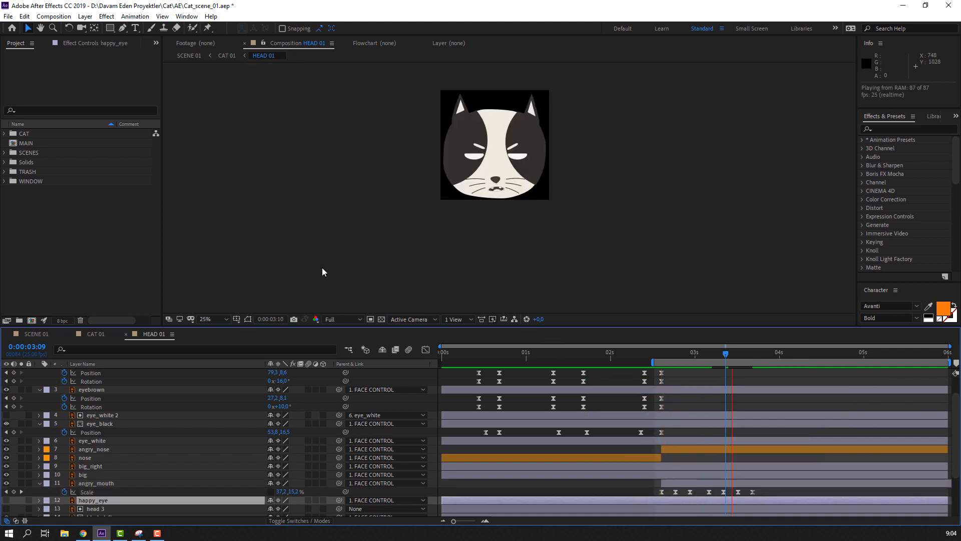
key(space)
scroll(401, 250, up, 2)
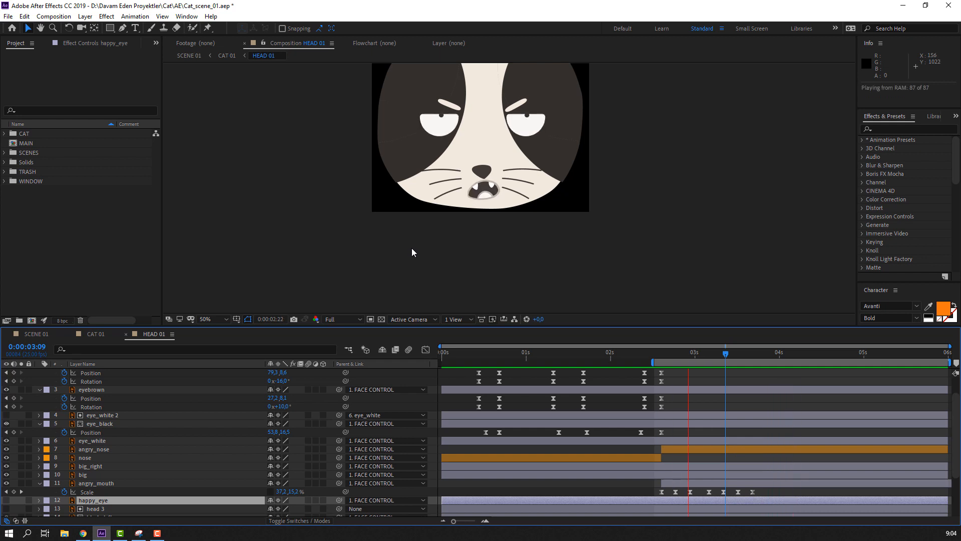
scroll(411, 249, down, 2)
key(space)
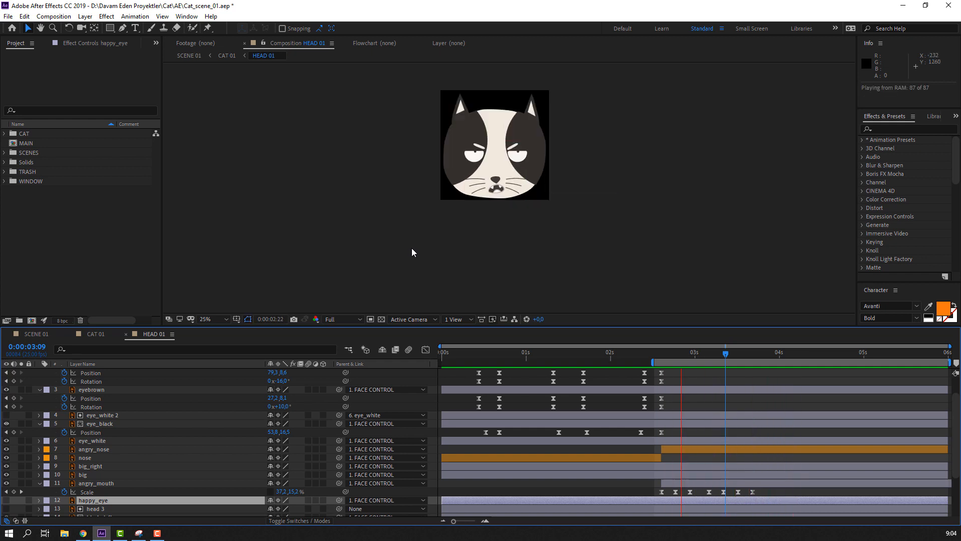
key(space)
drag(634, 350, 746, 362)
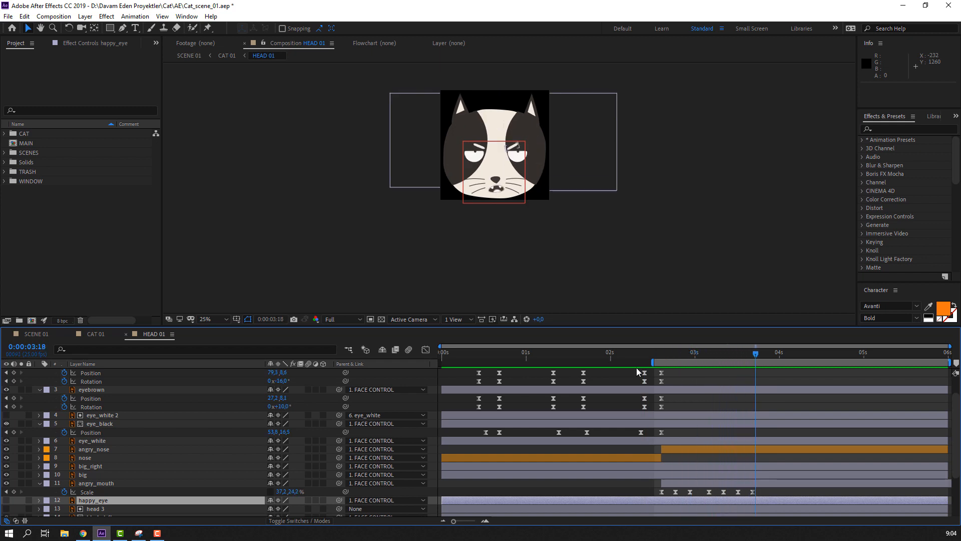
Step: Open CAT 01 and collapse the animated properties of its HEAD 01 layer
click(95, 334)
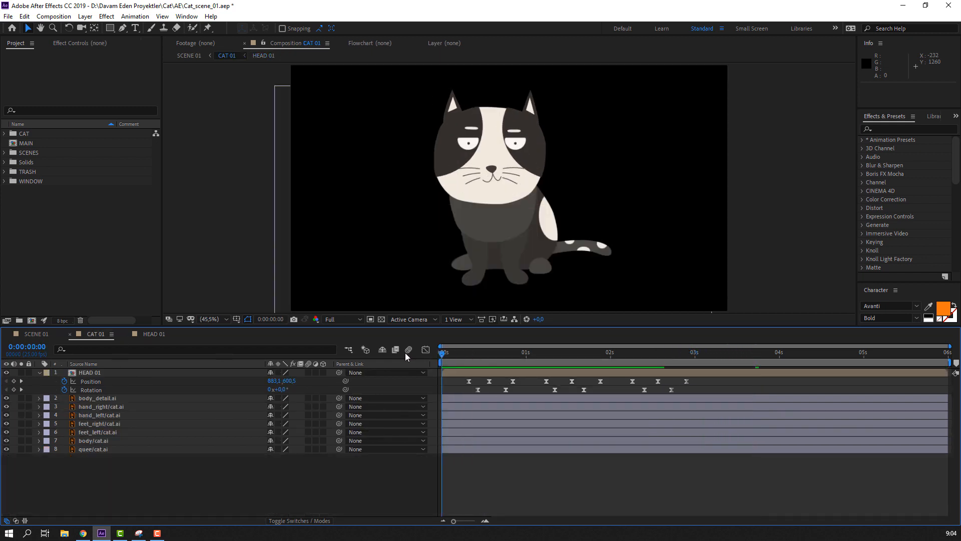
click(34, 379)
key(u)
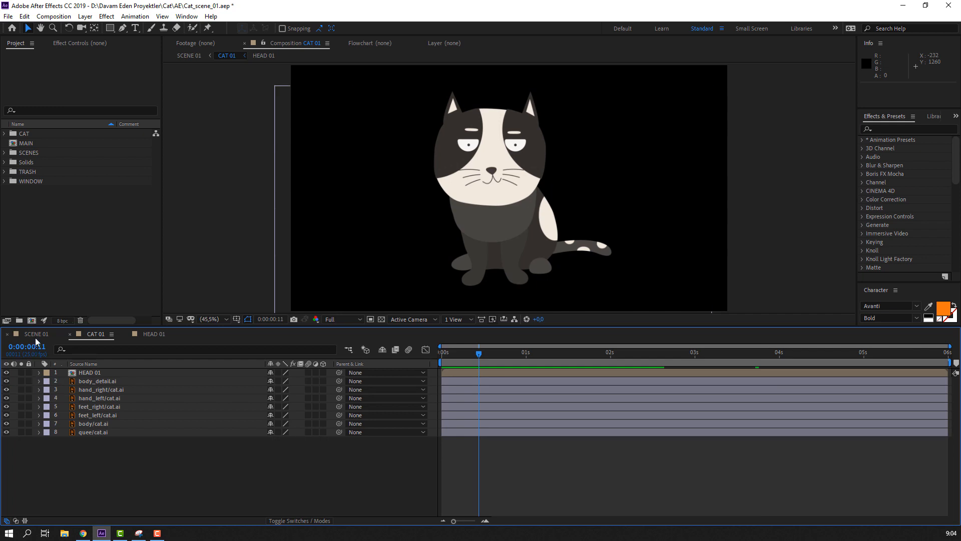
Step: Look at the cat in SCENE 01 and open the MAIN composition
click(35, 337)
click(43, 253)
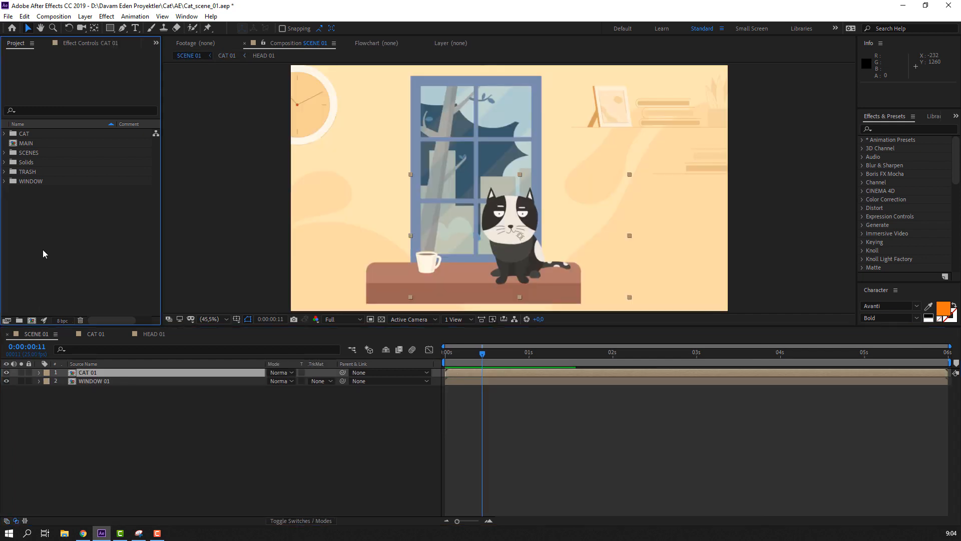
double_click(25, 143)
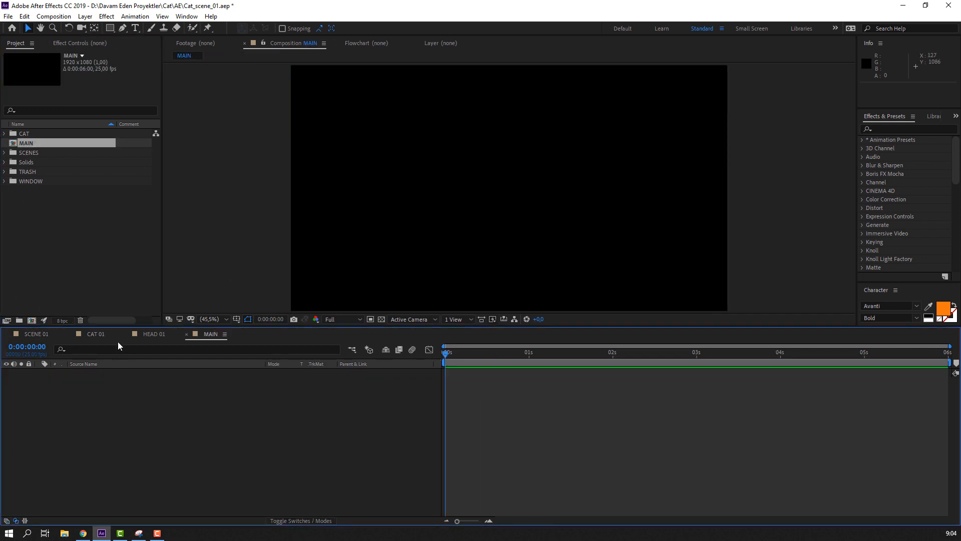
click(73, 277)
Step: Add SCENE 01 from the SCENES folder to the MAIN composition as a layer
click(11, 181)
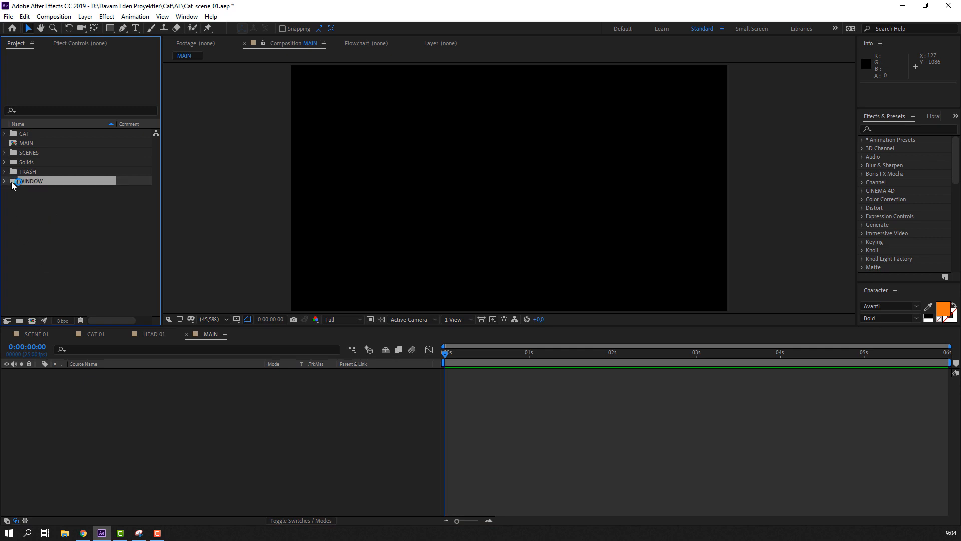
click(5, 181)
click(54, 201)
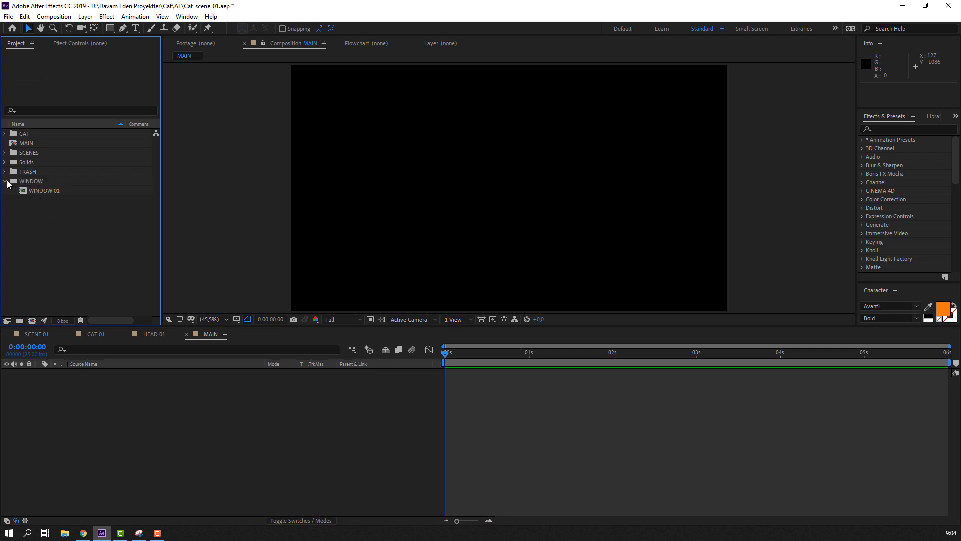
click(4, 153)
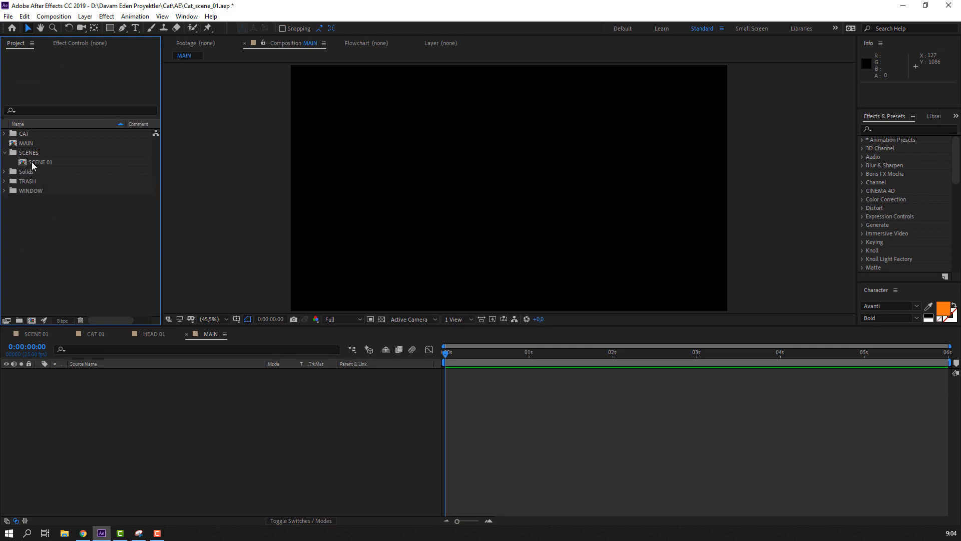
drag(32, 162, 68, 406)
Step: Split the SCENE 01 layer in MAIN at 0:00:02:14, where the face turns angry
drag(445, 353, 659, 367)
click(670, 379)
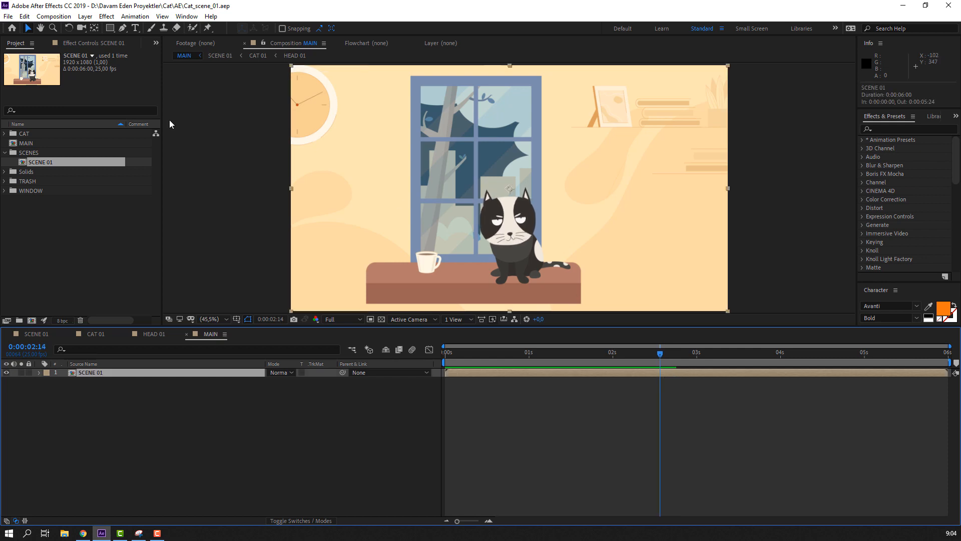
click(23, 16)
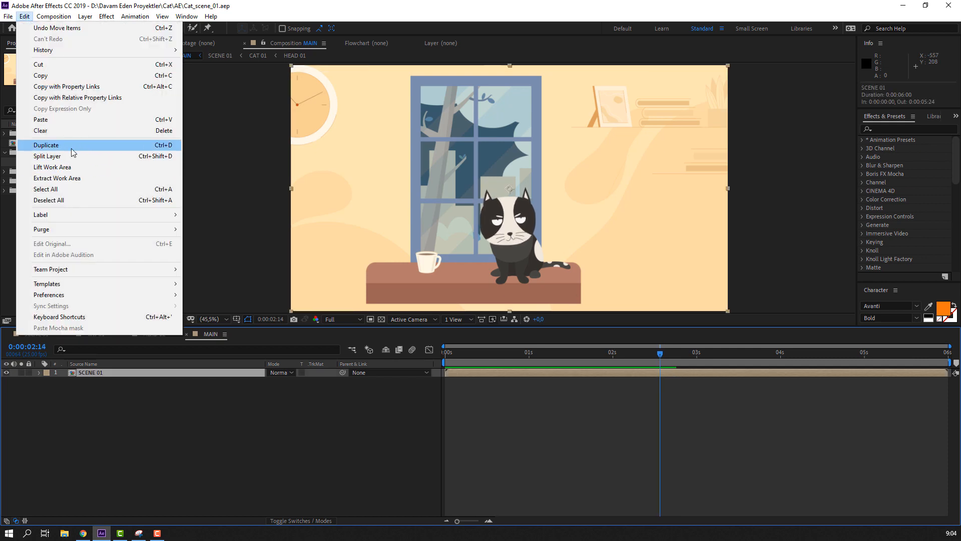
click(47, 156)
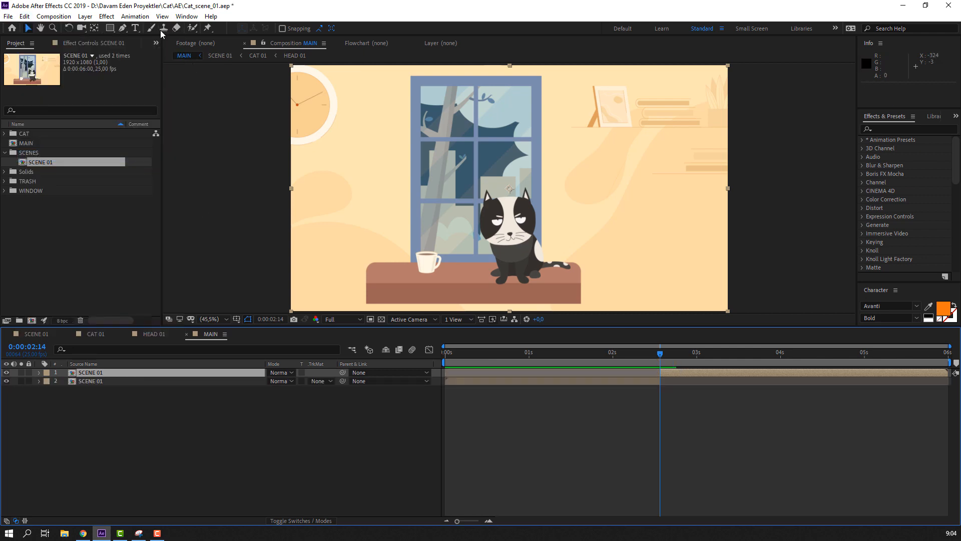
Step: Scale the later SCENE 01 layer to 1003% and position it at about 951, -921, framing the cat's angry eyes
key(s)
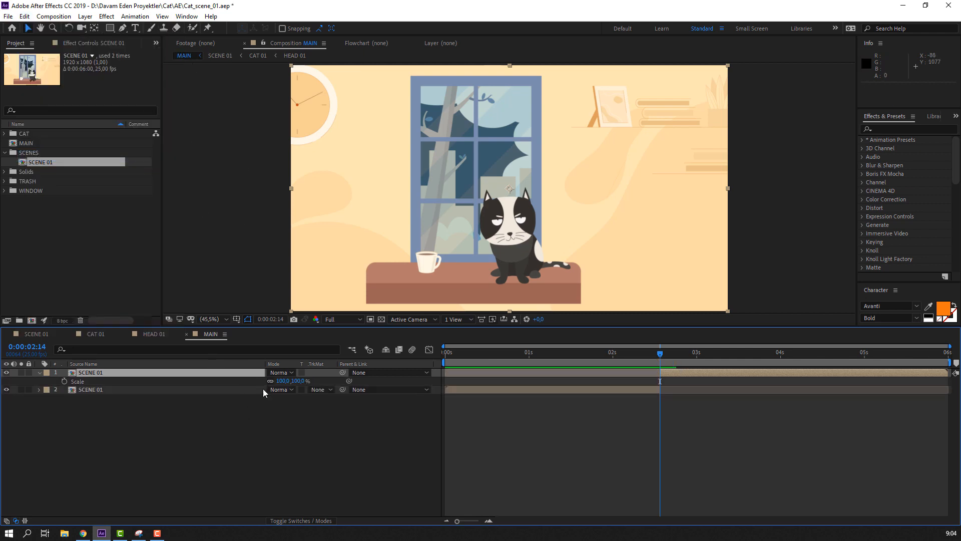
key(ctrl+Down)
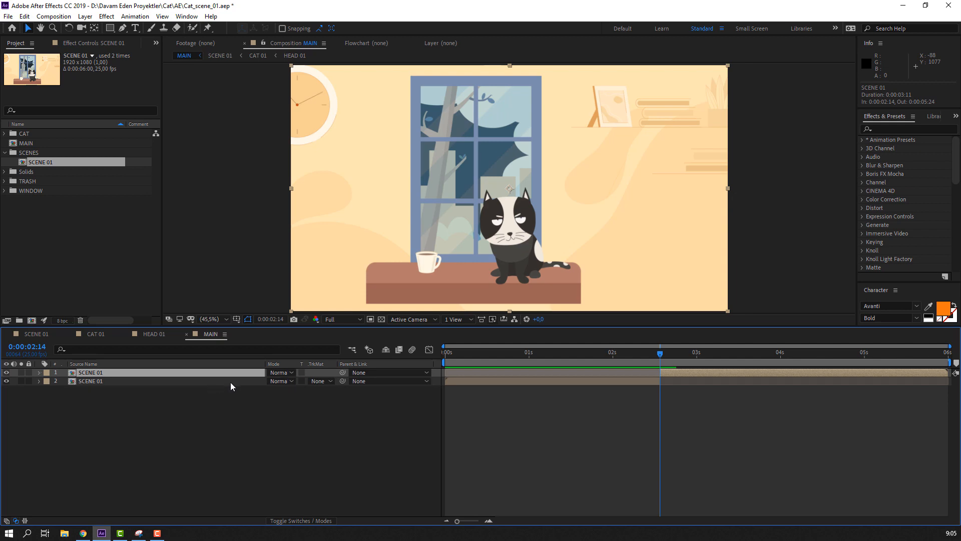
key(s)
key(ctrl+Up)
key(s)
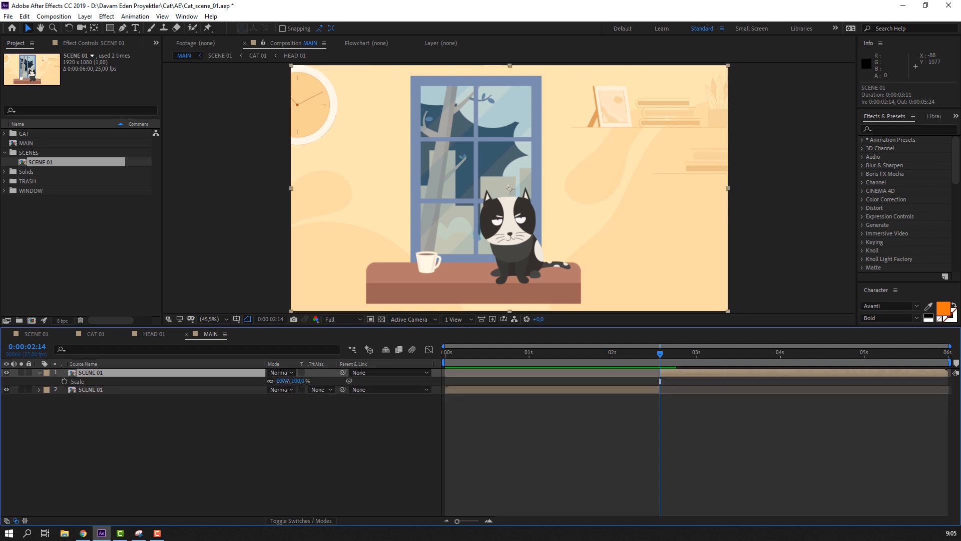
drag(283, 381, 465, 209)
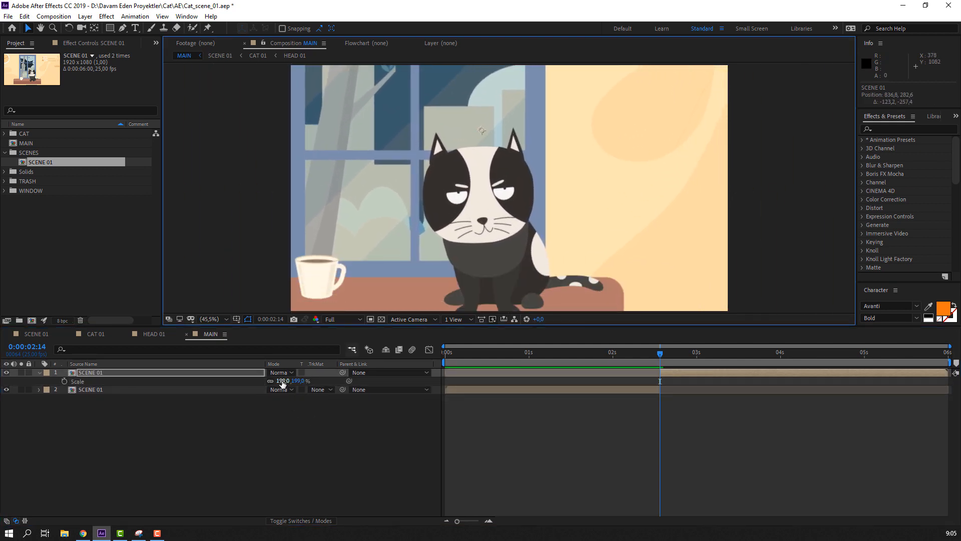
drag(283, 383, 517, 159)
drag(290, 381, 350, 381)
drag(502, 221, 548, 220)
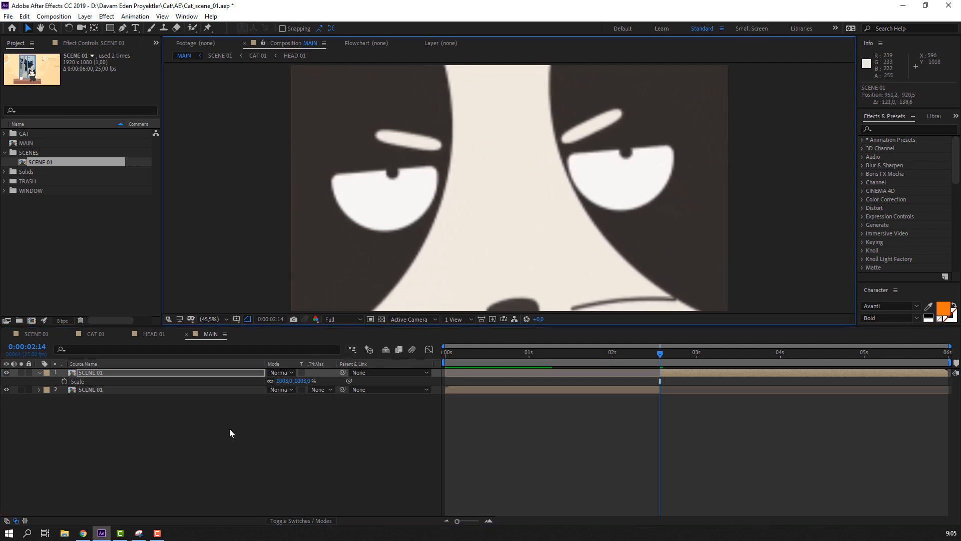
Step: Show the layer switches in MAIN and turn on Collapse Transformations for the close-up SCENE 01 layer
click(301, 520)
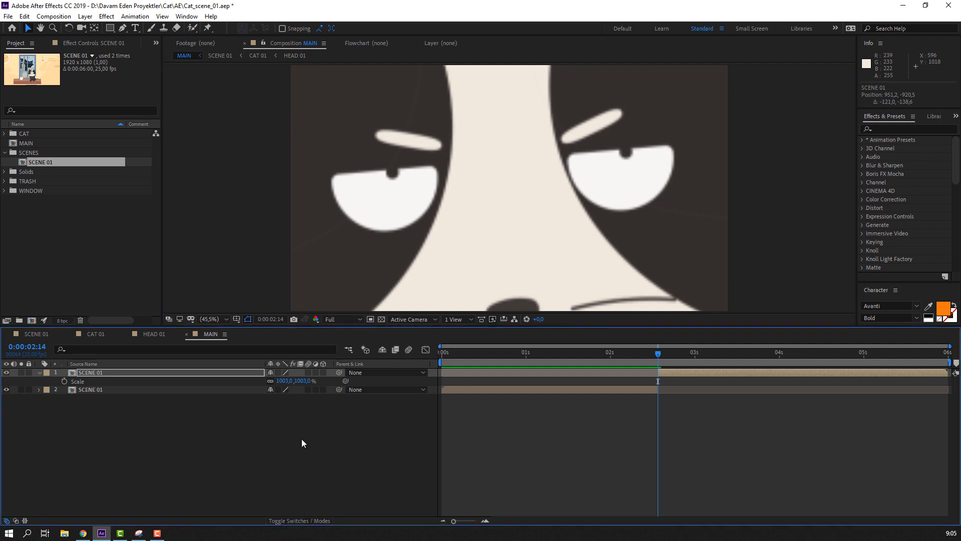
click(278, 372)
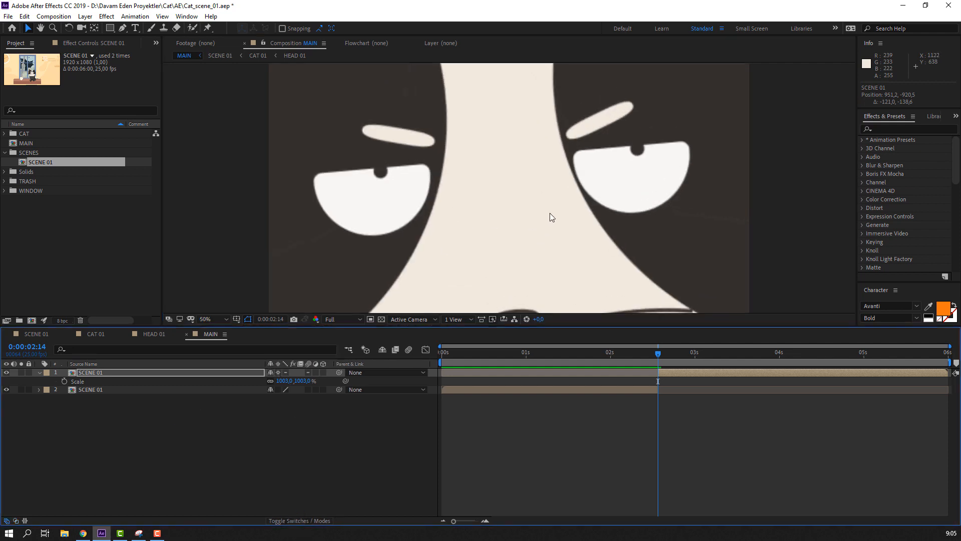
key(comma)
key(comma)
key(period)
key(period)
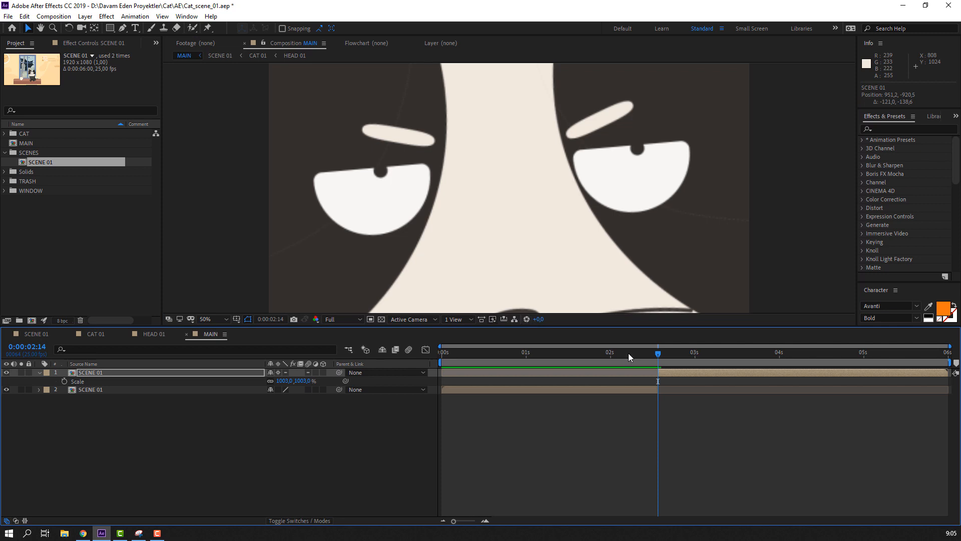
Step: Retime the cut between the wide and close-up SCENE 01 layers to 0:00:02:17 and preview it
drag(629, 353, 729, 373)
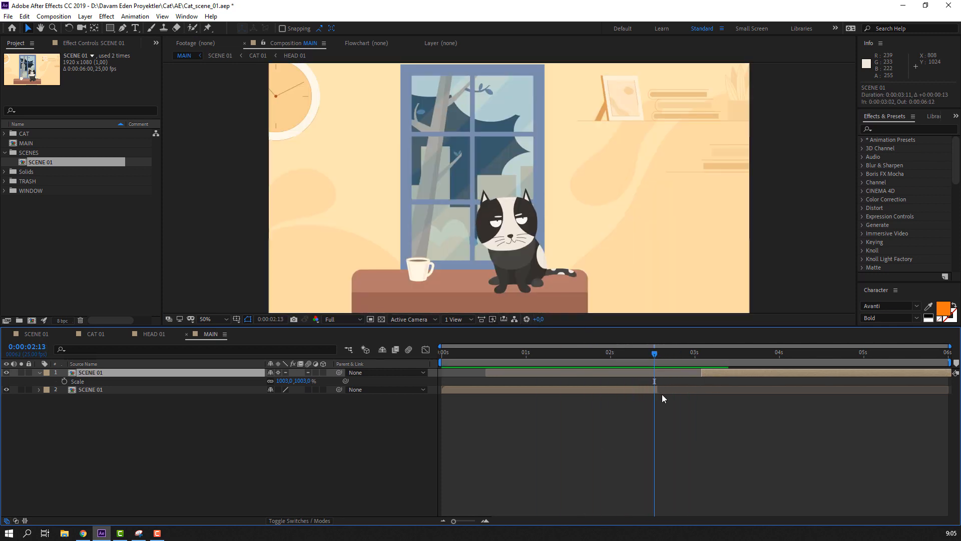
key(ctrl+z)
click(660, 353)
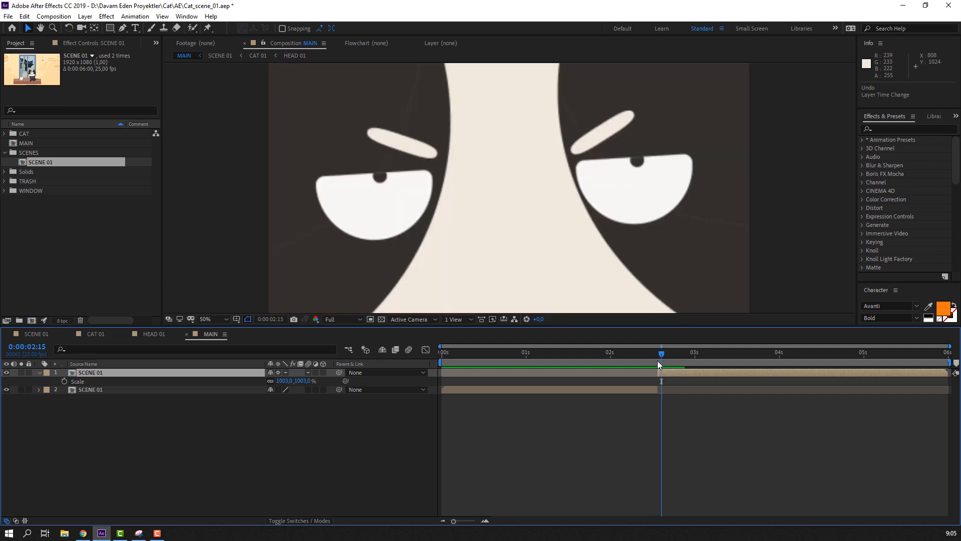
drag(660, 372, 746, 361)
key(Page_Down)
key(Page_Down)
key(Page_Down)
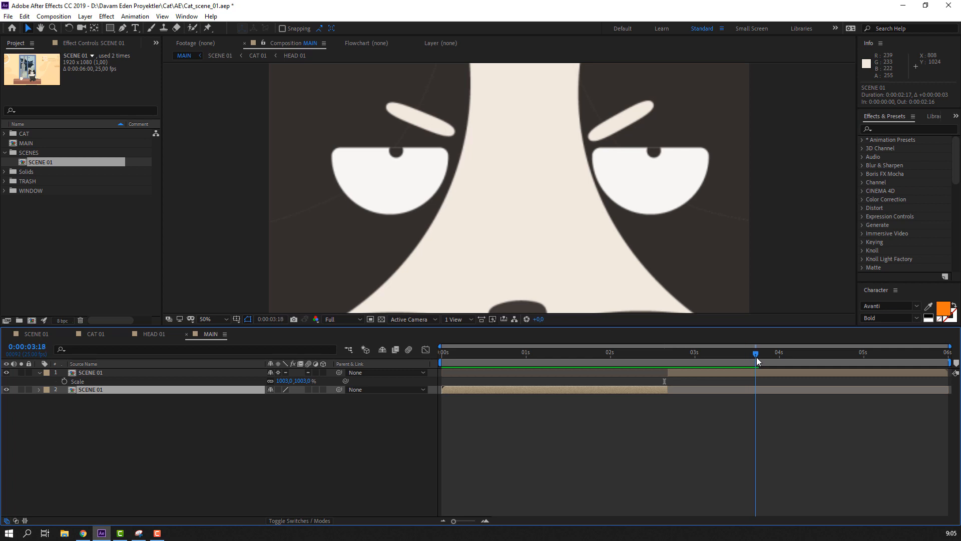
scroll(546, 236, down, 1)
key(space)
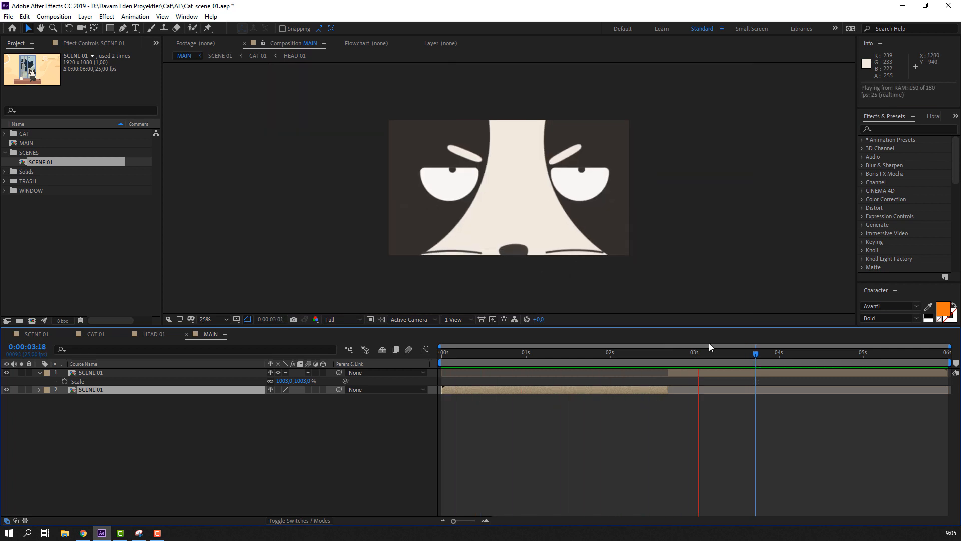
Step: Extend the wide SCENE 01 layer through 0:00:02:21, start the close-up layer at 0:00:02:22, and preview the cut
mouse_move(659, 351)
mouse_down()
mouse_move(650, 352)
mouse_move(664, 353)
mouse_up()
drag(667, 390, 682, 390)
key(Page_Down)
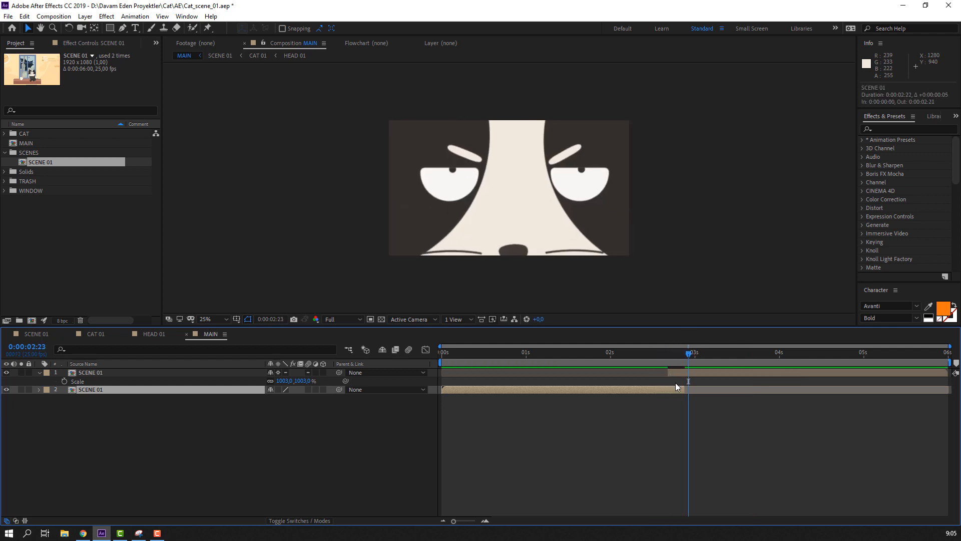
key(Page_Up)
key(equal)
key(equal)
key(equal)
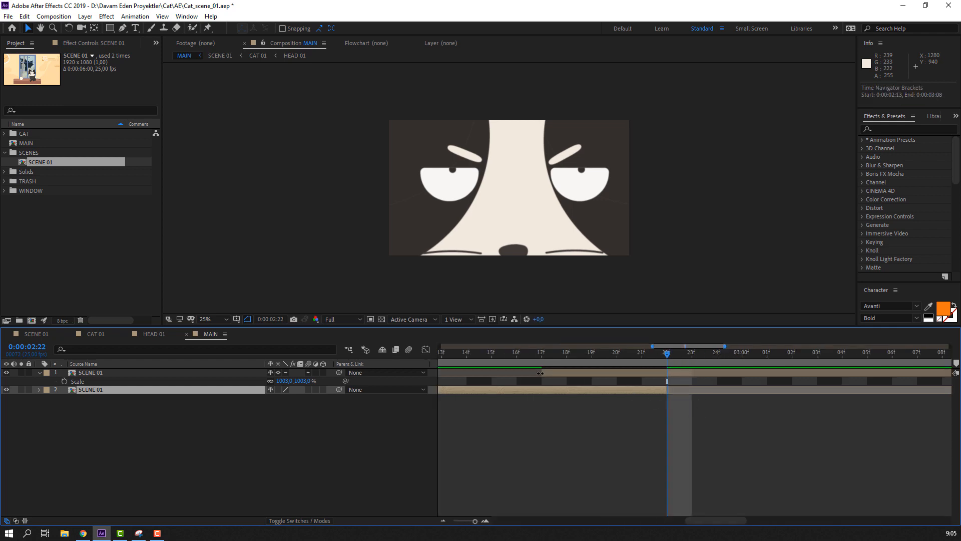
drag(540, 373, 694, 359)
key(minus)
key(minus)
key(minus)
key(space)
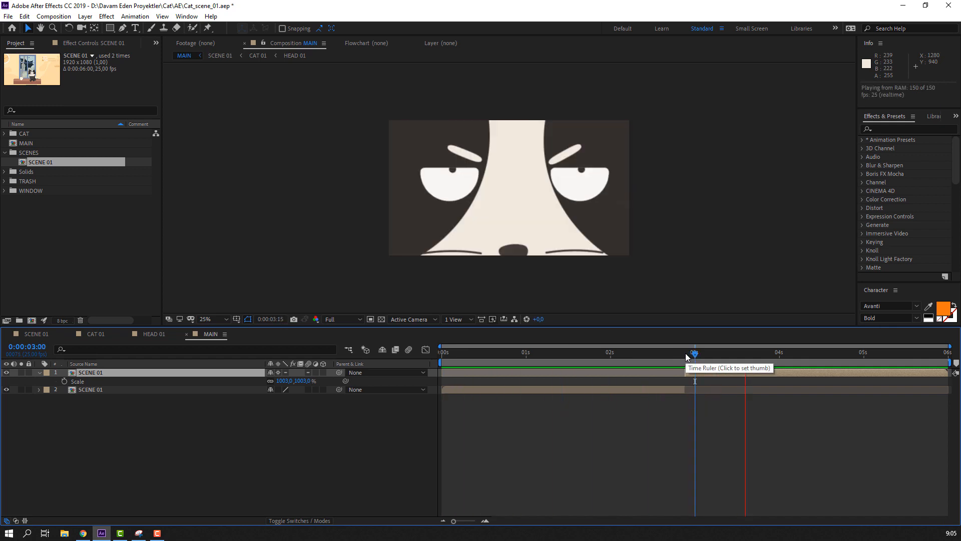
key(space)
Step: Enlarge the close-up SCENE 01 layer to 1121% and position it at about 887, -1197, framing the eyes and nose
drag(661, 357, 744, 362)
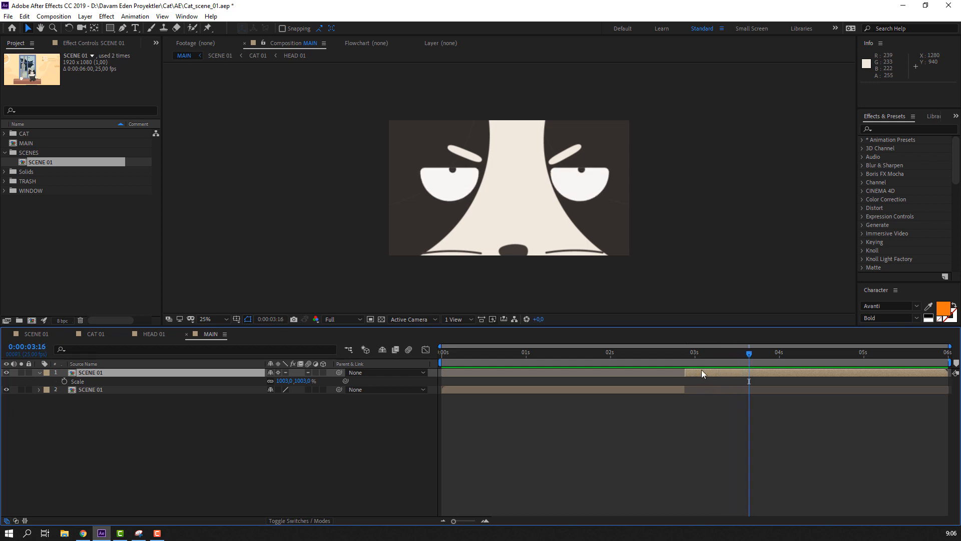
drag(289, 381, 346, 378)
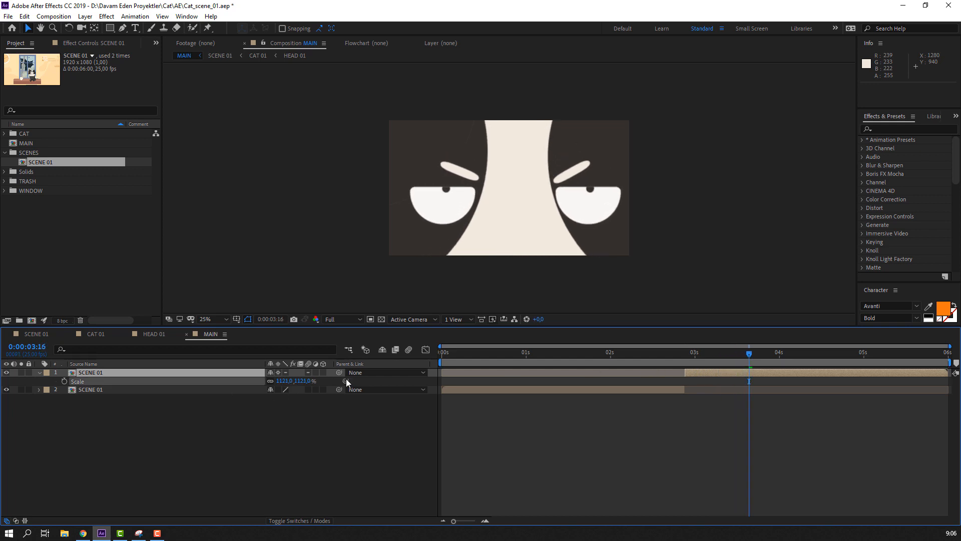
drag(538, 224, 533, 191)
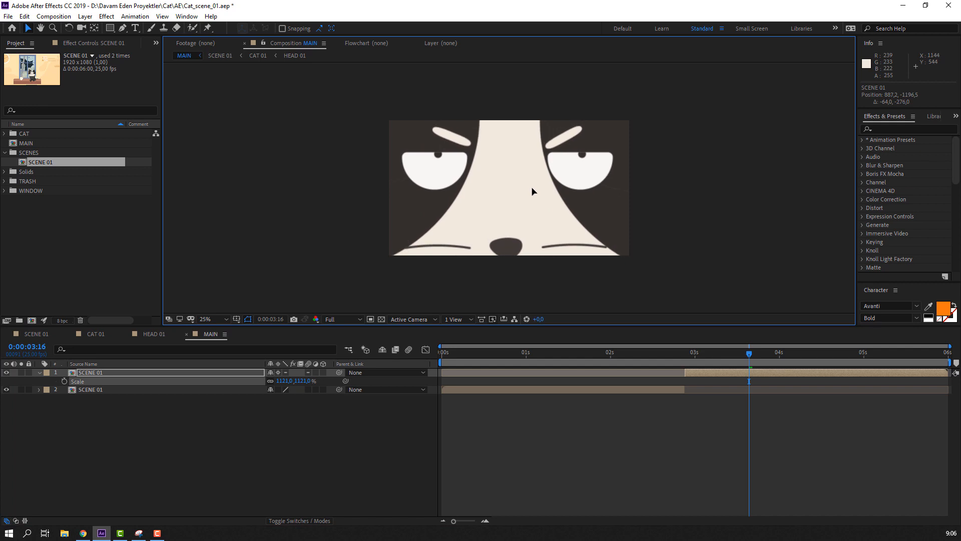
Step: Save the project and collapse the Scale property of the close-up layer while checking the cut in MAIN
drag(684, 354, 531, 400)
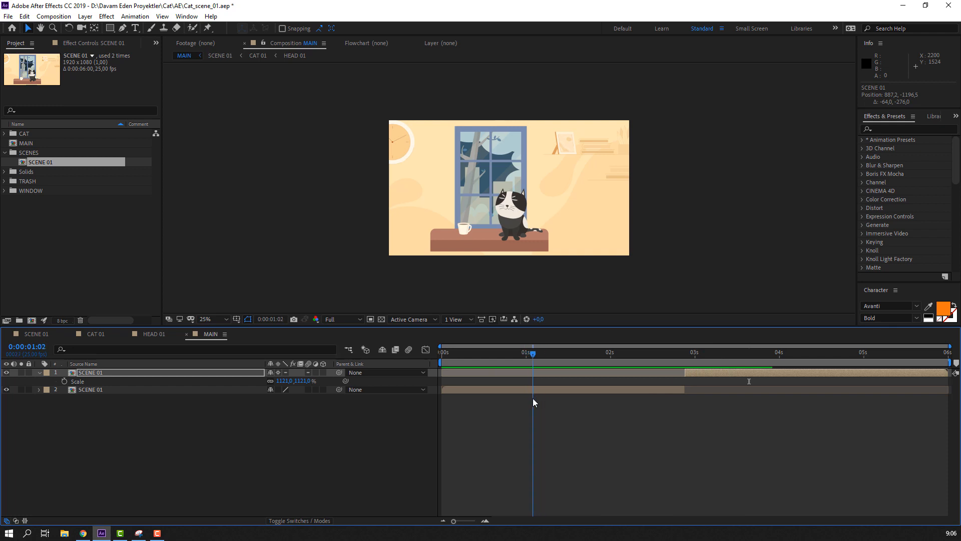
key(ctrl+s)
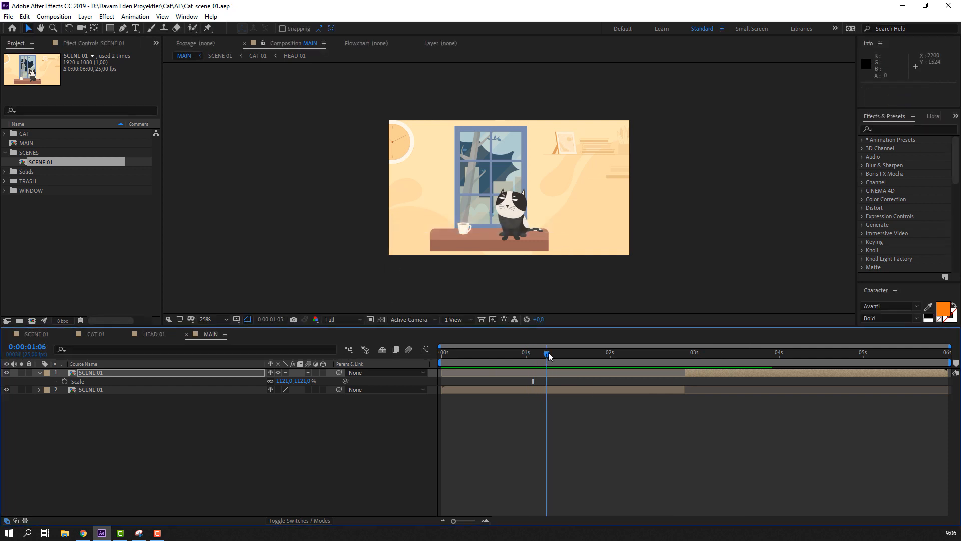
drag(624, 367, 747, 374)
click(352, 435)
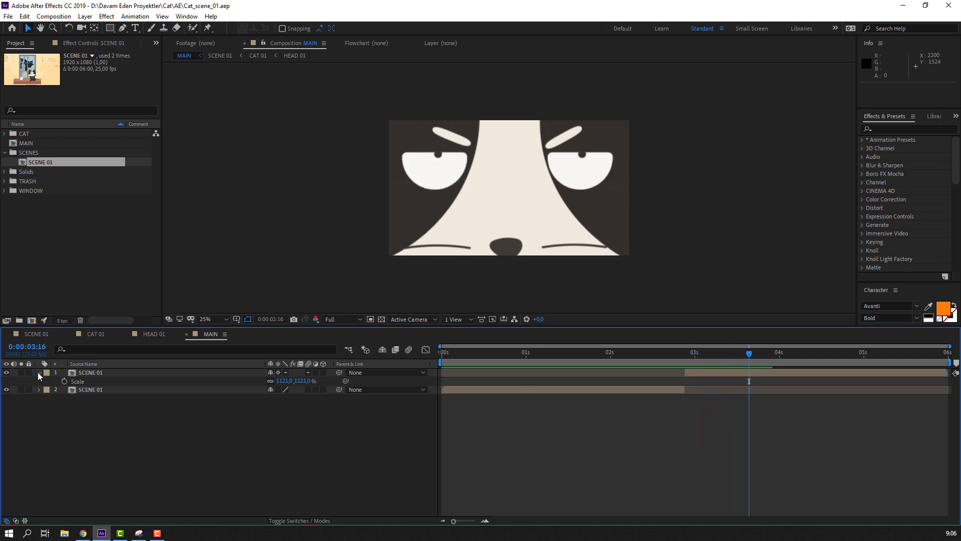
click(39, 373)
mouse_move(480, 357)
mouse_down()
mouse_move(447, 363)
mouse_move(497, 365)
mouse_move(467, 366)
mouse_up()
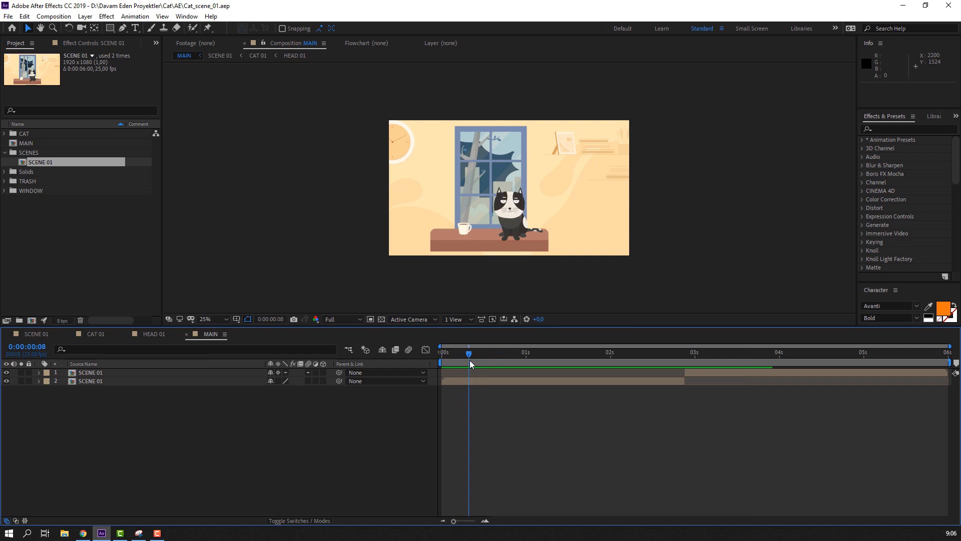
Step: Review the cat's movement in CAT 01 and its facial animation in HEAD 01
click(95, 333)
drag(453, 355, 726, 361)
click(156, 334)
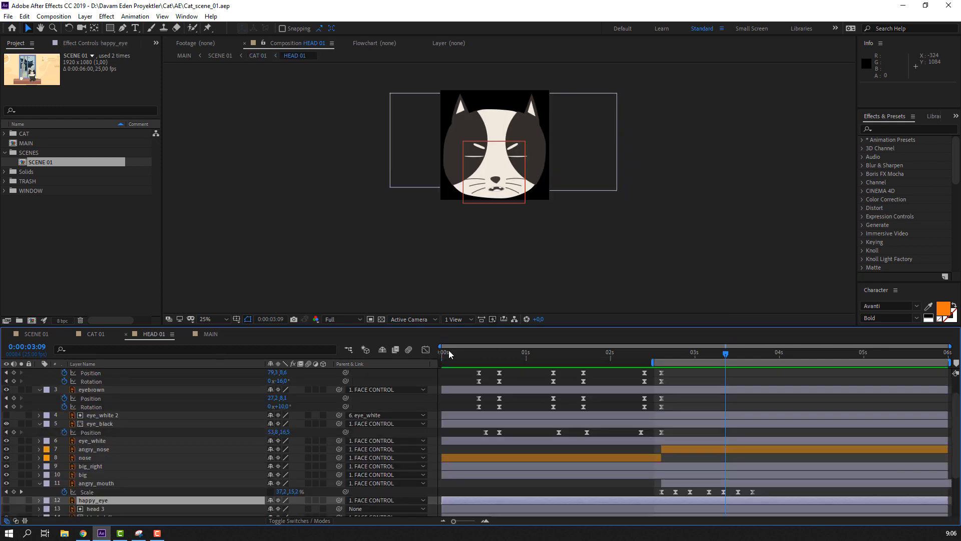
drag(449, 354, 744, 354)
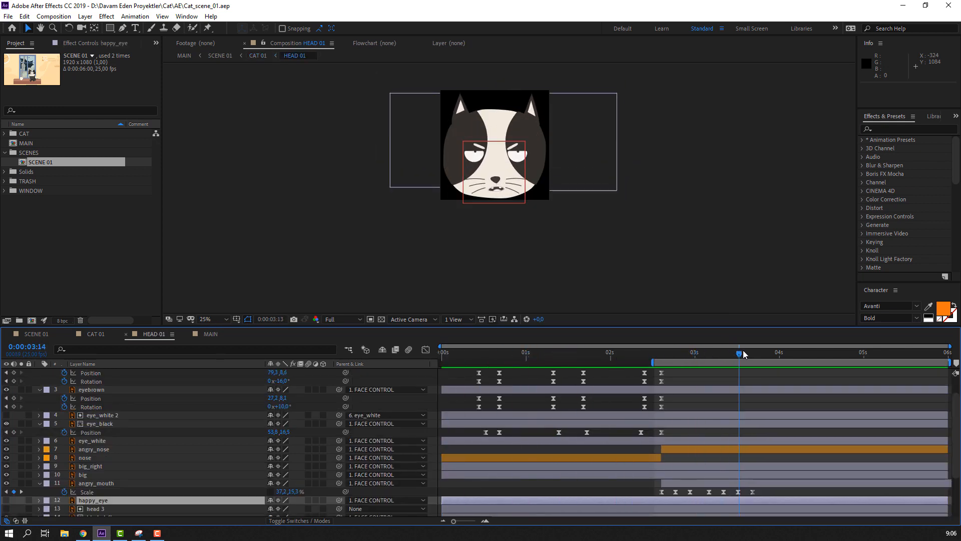